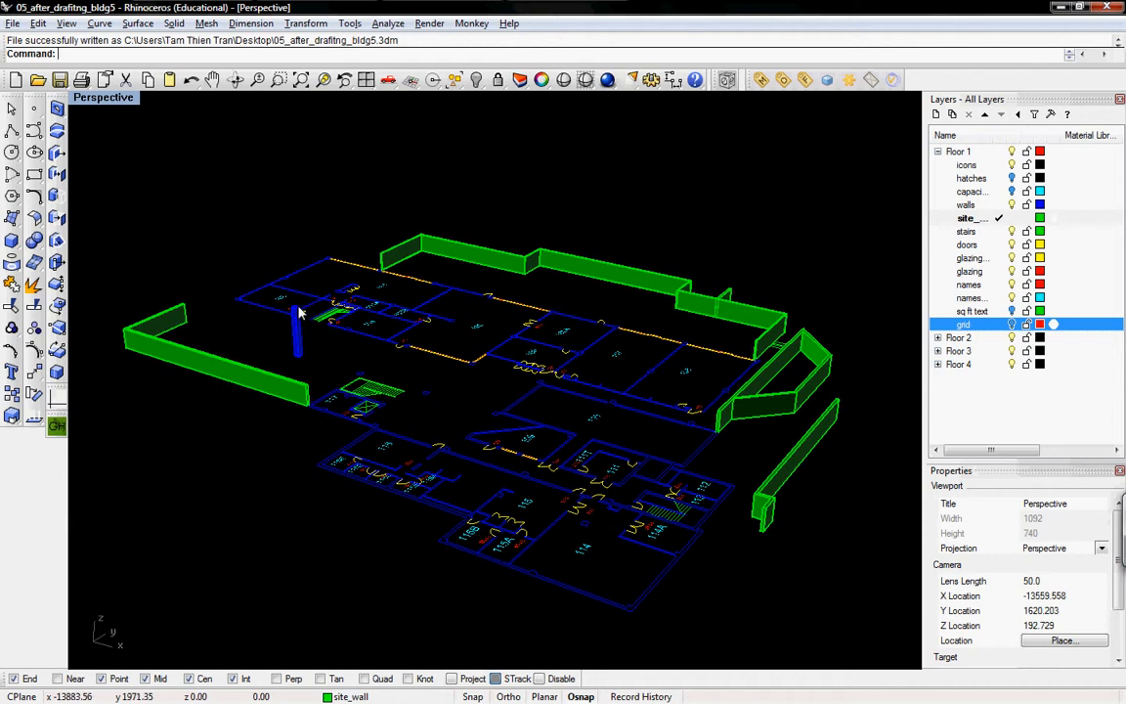
# Examine the extruded blue column near the stairs and site wall up close in the Perspective view.
pyautogui.scroll(3, 293, 323)
pyautogui.scroll(-2, 284, 337)
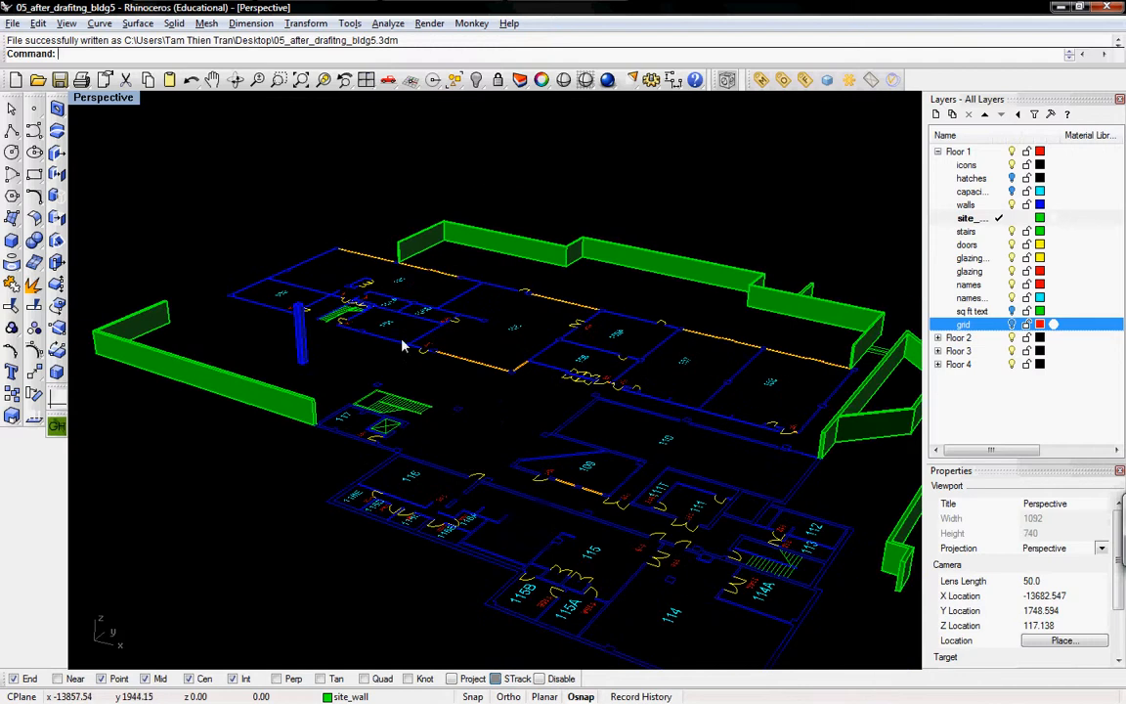
pyautogui.scroll(-2, 116, 334)
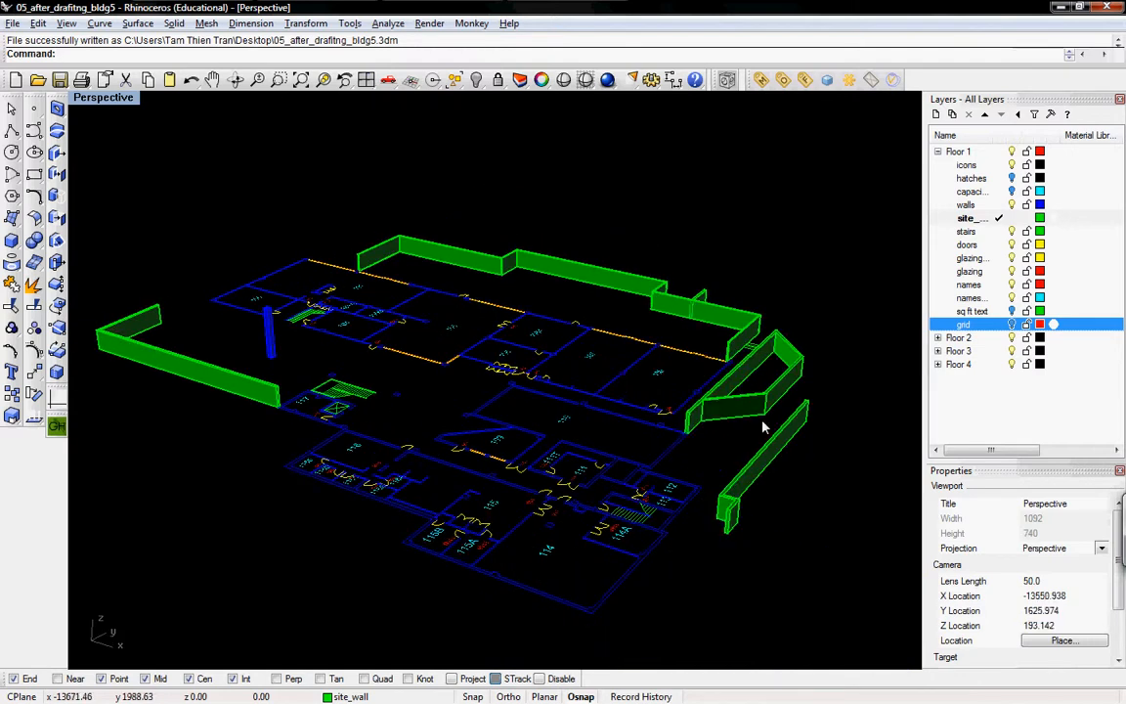
pyautogui.click(268, 332)
pyautogui.click(246, 346)
pyautogui.keyDown('shift'); pyautogui.moveTo(246, 346); pyautogui.dragTo(287, 371, button='right'); pyautogui.keyUp('shift')
pyautogui.click(303, 357)
pyautogui.scroll(10, 287, 367)
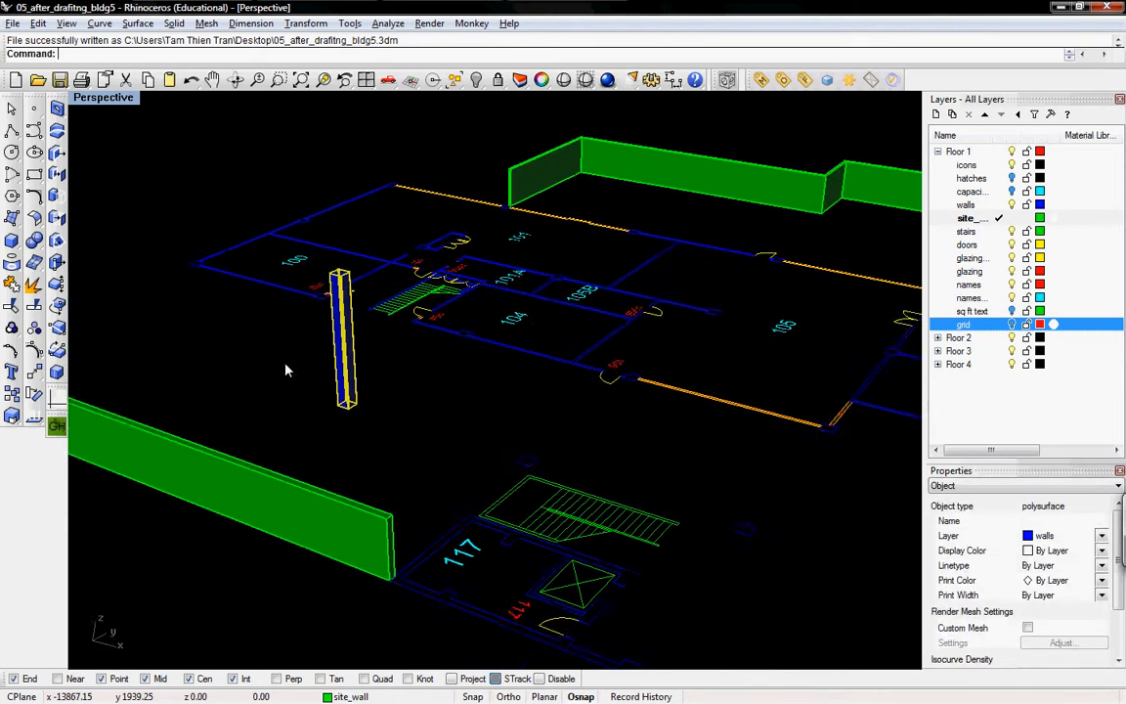
pyautogui.click(321, 415)
pyautogui.scroll(-8, 327, 420)
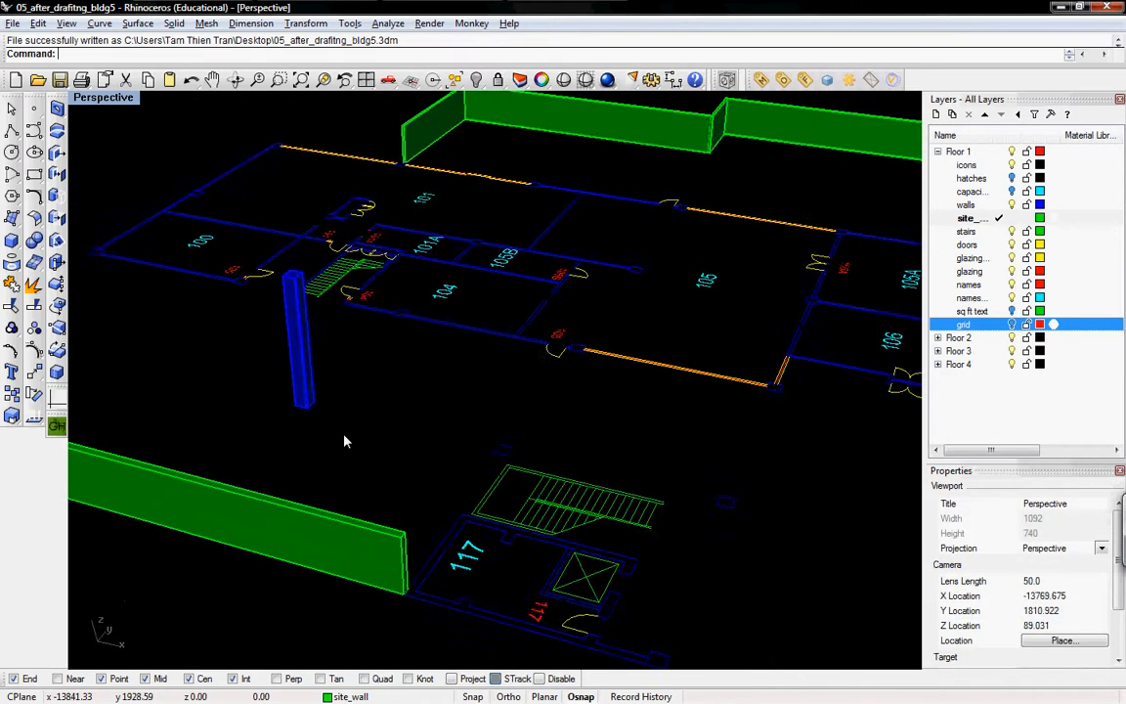
# Review the extruded column in relation to the whole Floor 1 plan and the surrounding site walls.
pyautogui.scroll(-2, 340, 427)
pyautogui.click(319, 383)
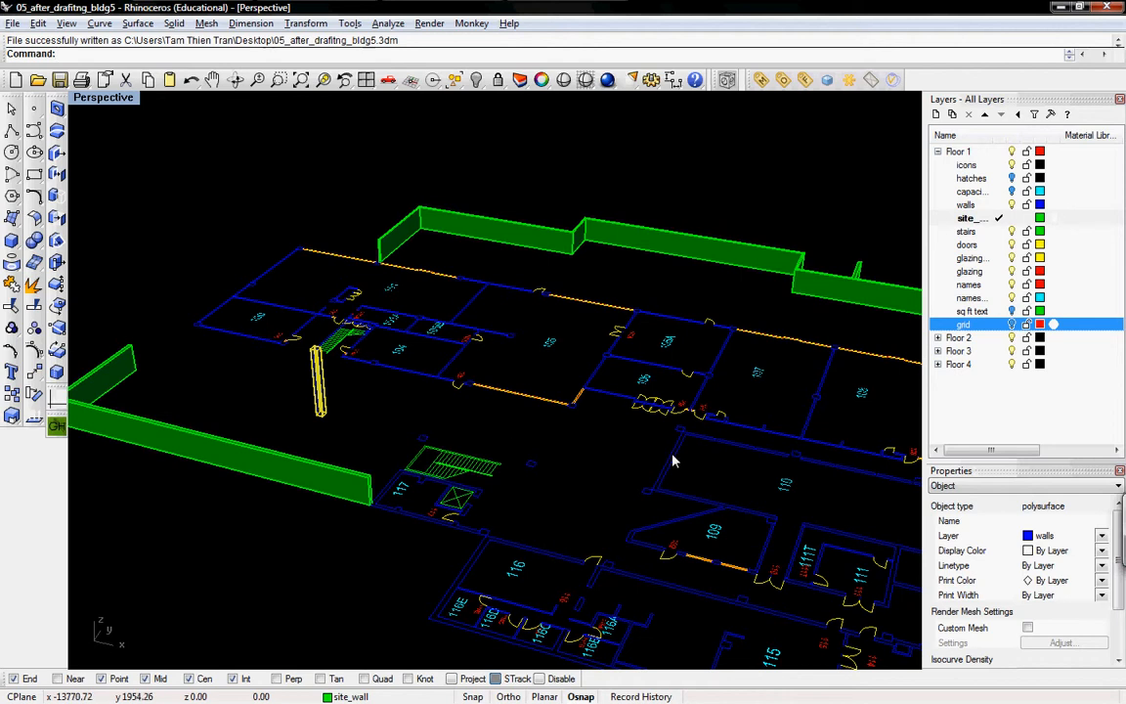
pyautogui.keyDown('shift'); pyautogui.moveTo(729, 493); pyautogui.dragTo(633, 452, button='right'); pyautogui.keyUp('shift')
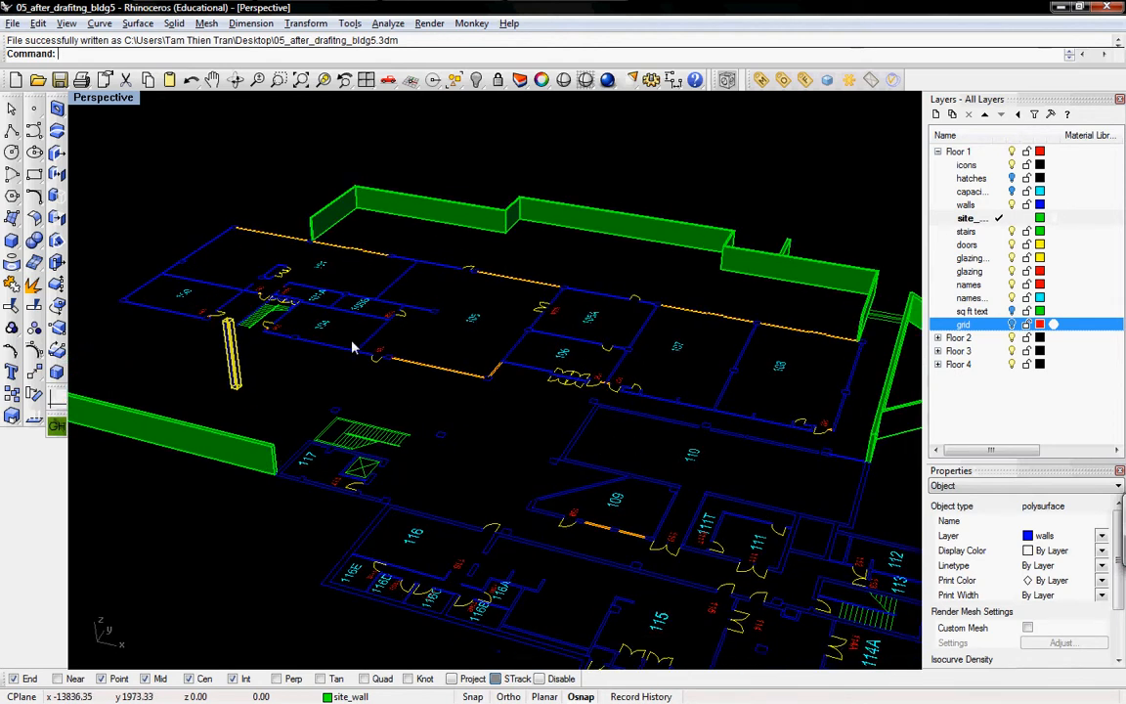
pyautogui.keyDown('shift'); pyautogui.moveTo(701, 538); pyautogui.dragTo(703, 507, button='right'); pyautogui.keyUp('shift')
pyautogui.scroll(-5, 570, 434)
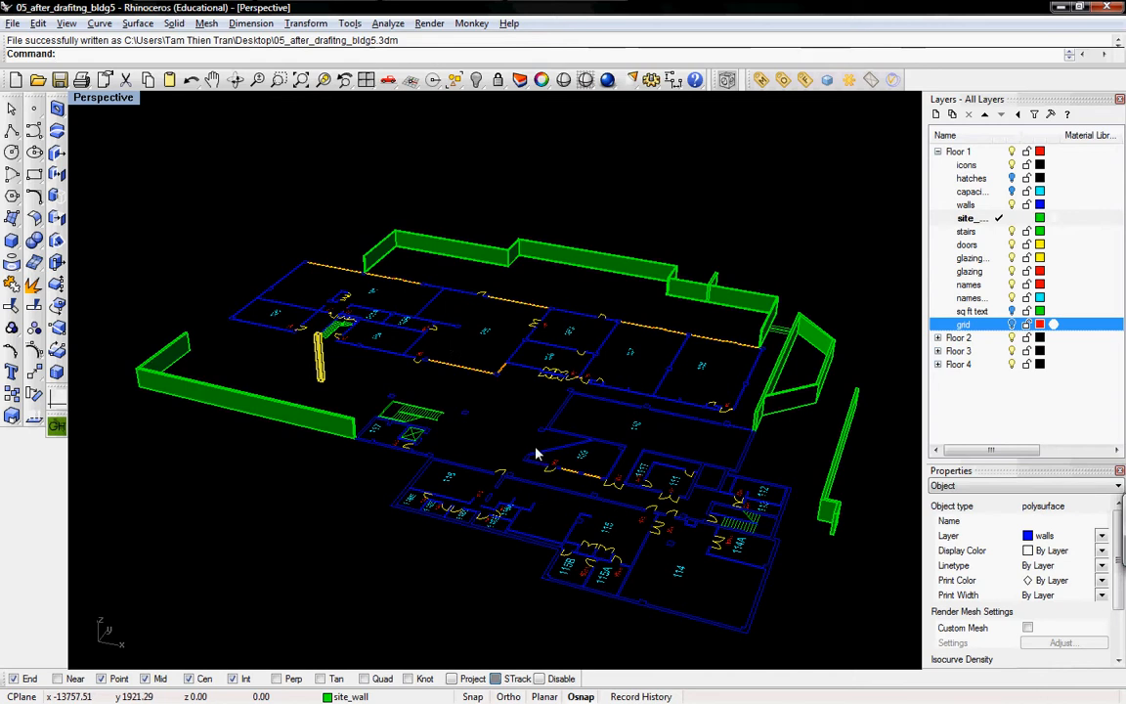
pyautogui.click(494, 404)
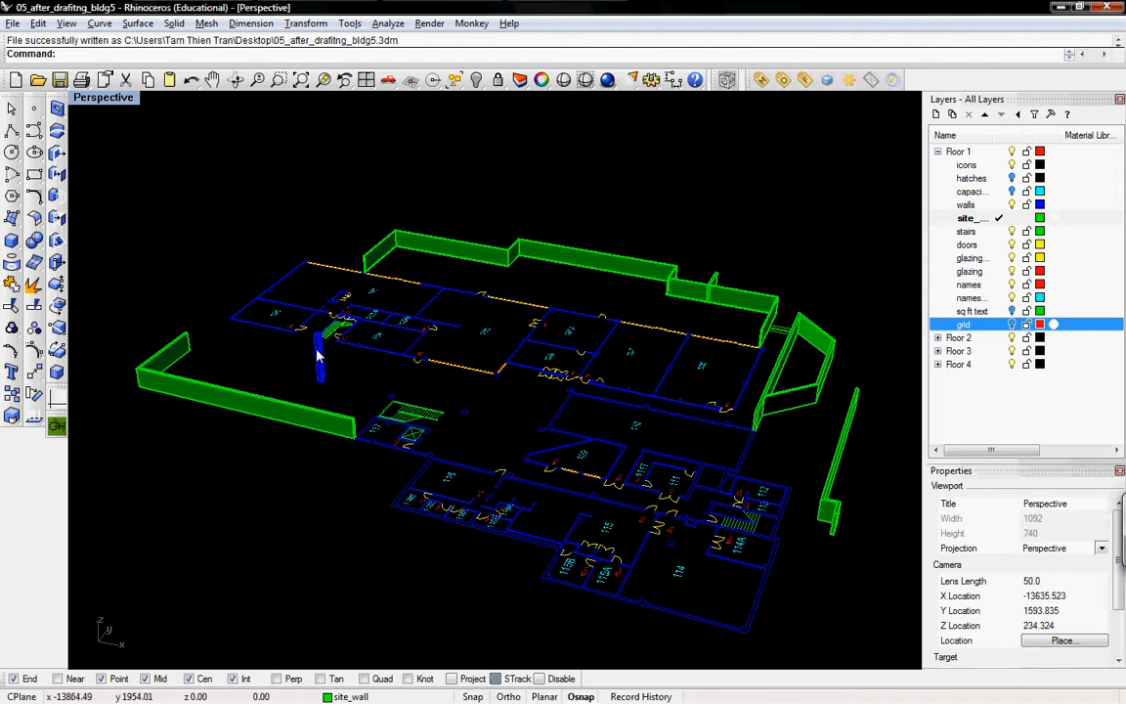
pyautogui.moveTo(320, 359); pyautogui.dragTo(342, 369, button='right')
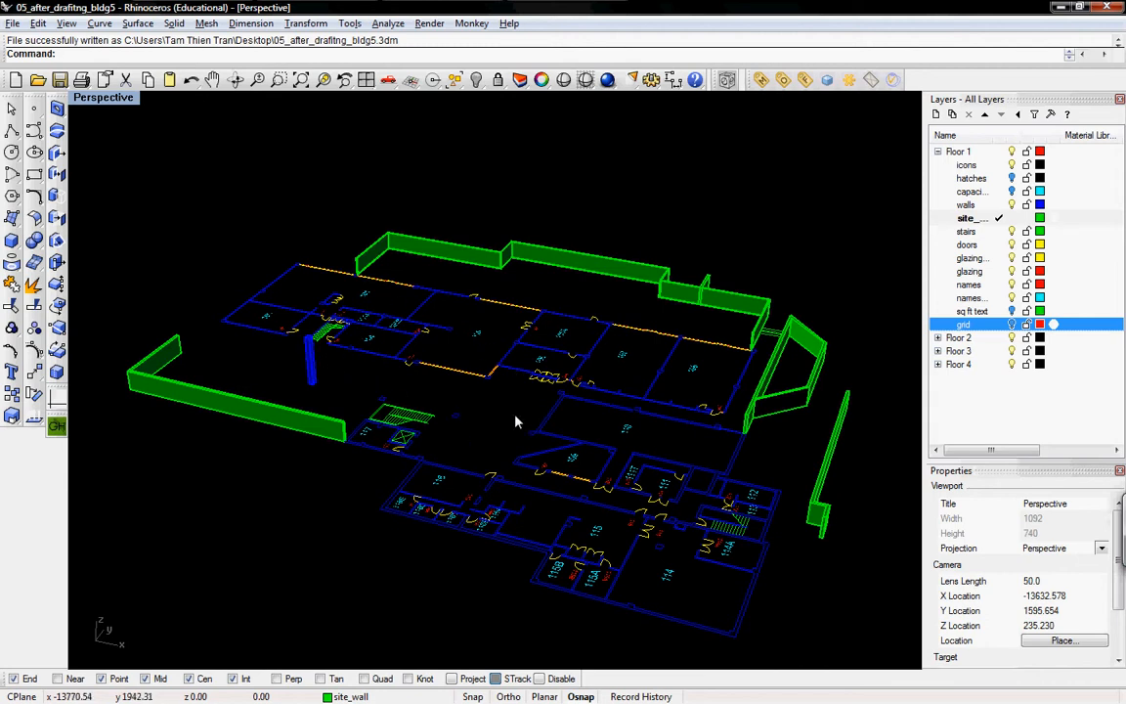
pyautogui.keyDown('shift'); pyautogui.moveTo(517, 404); pyautogui.dragTo(513, 391, button='right'); pyautogui.keyUp('shift')
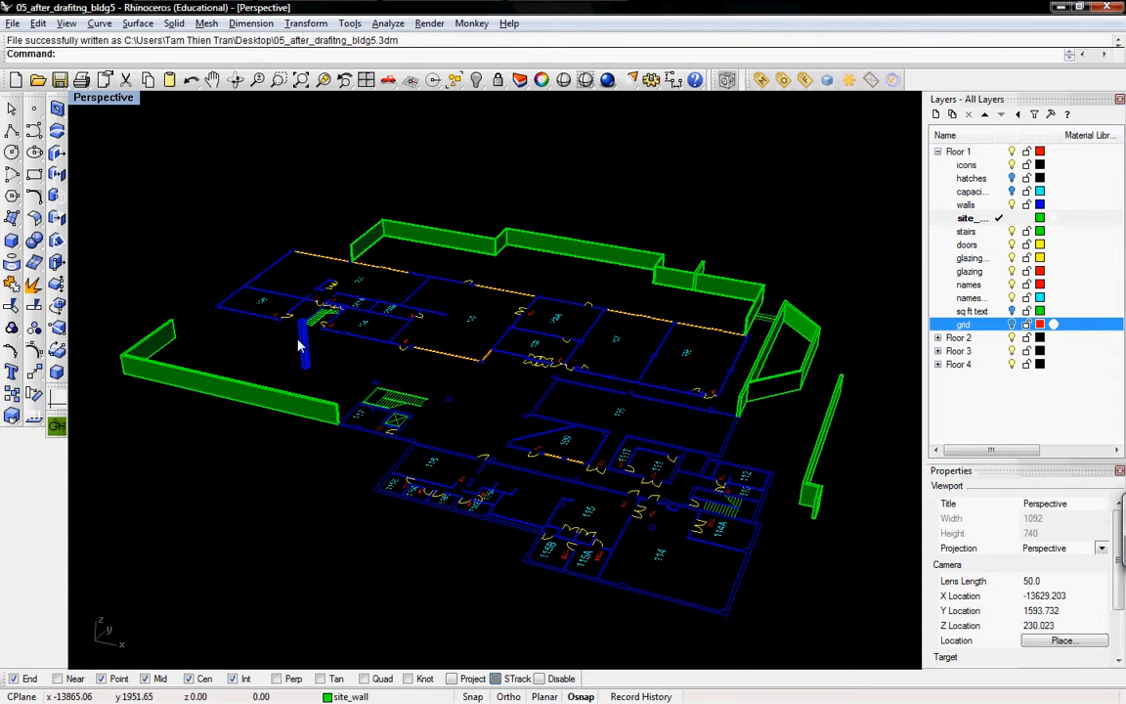
# Inspect the column polysurface in the Top view and compare it with the neighbouring column outlines.
pyautogui.hotkey('ctrl', 'F1')
pyautogui.scroll(5, 337, 391)
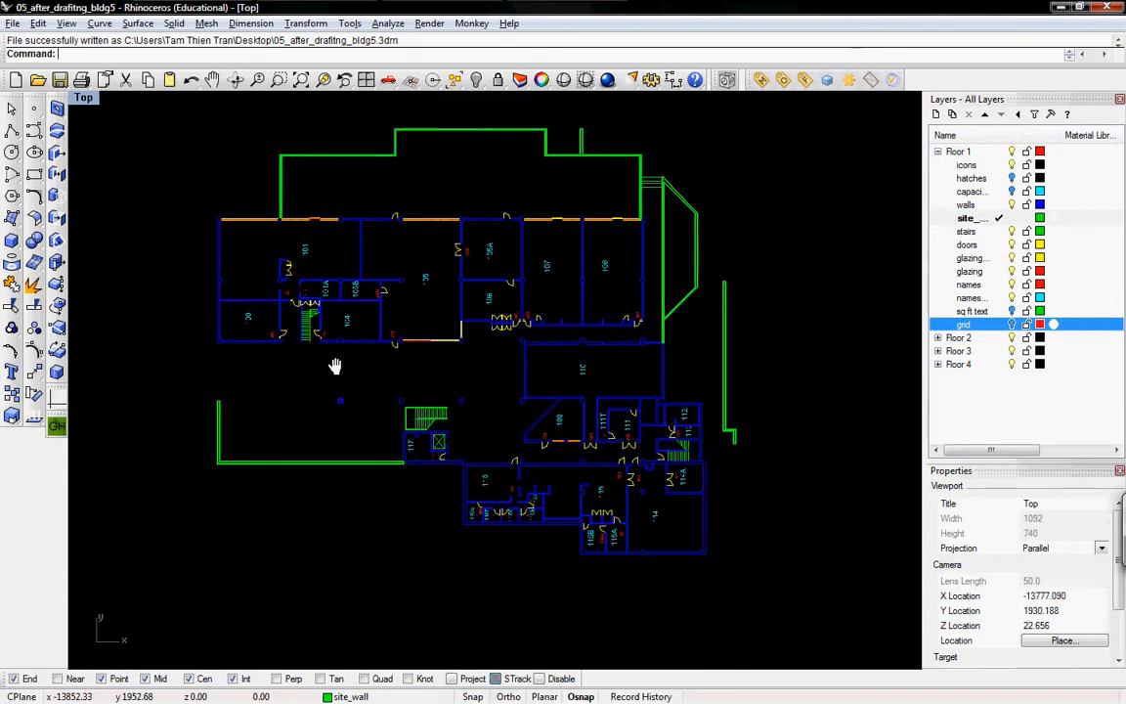
pyautogui.click(342, 418)
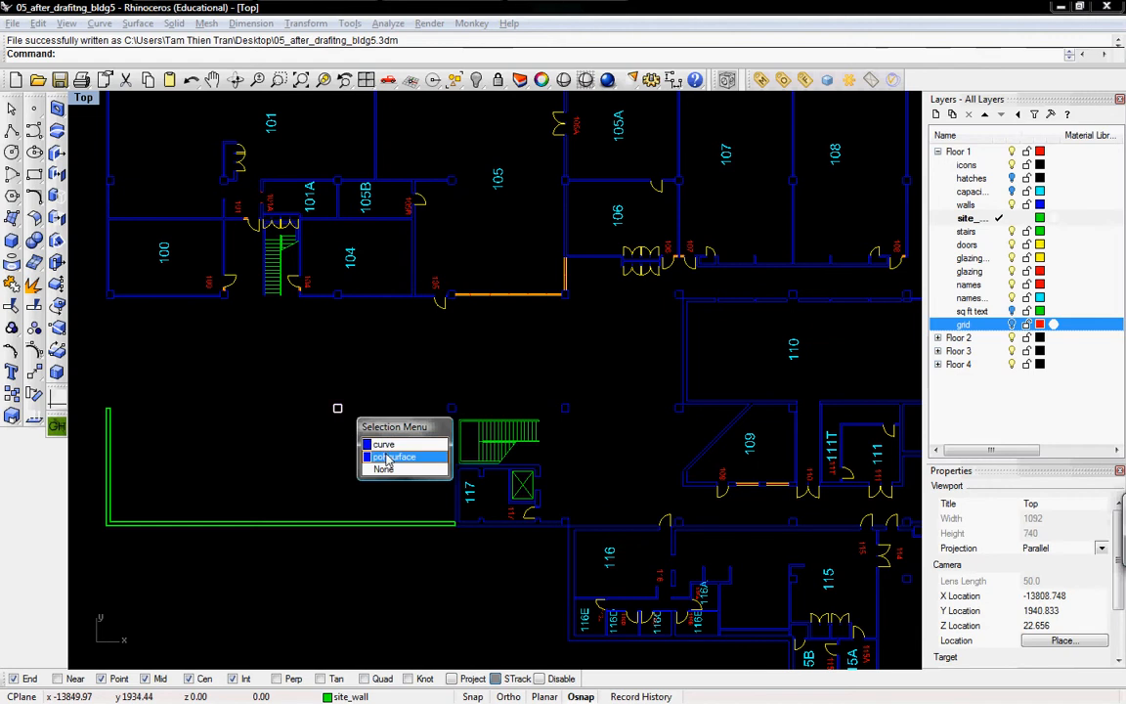
pyautogui.click(386, 456)
pyautogui.scroll(5, 342, 430)
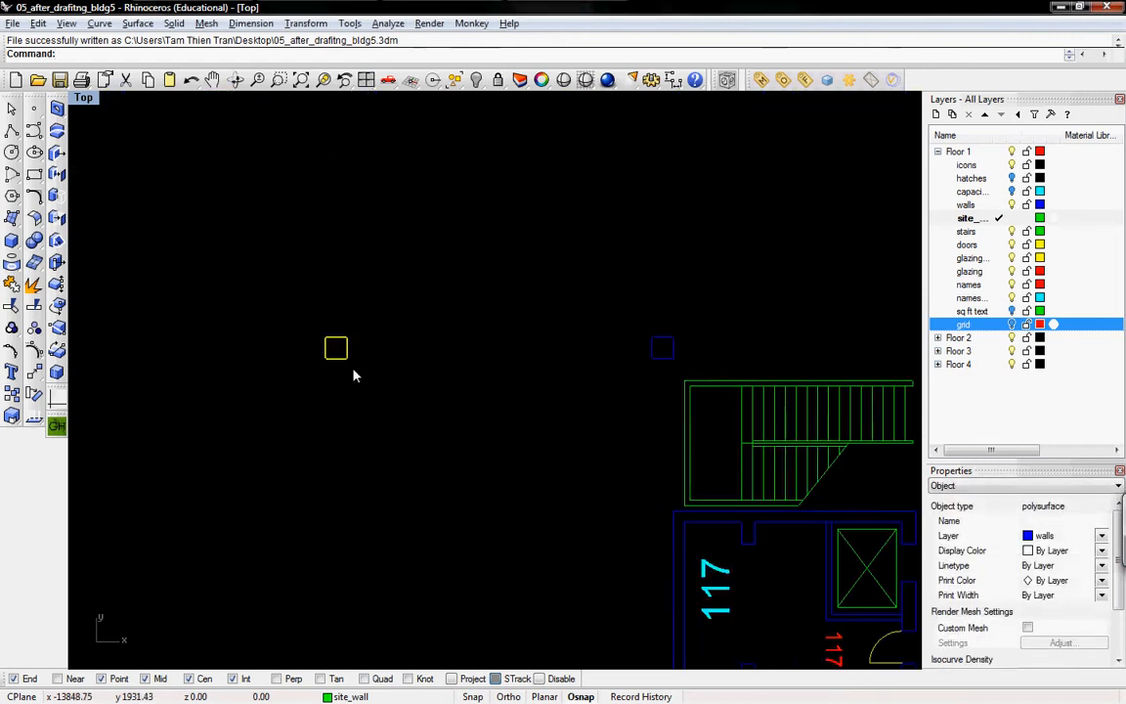
pyautogui.press('Escape')
pyautogui.scroll(-5, 371, 396)
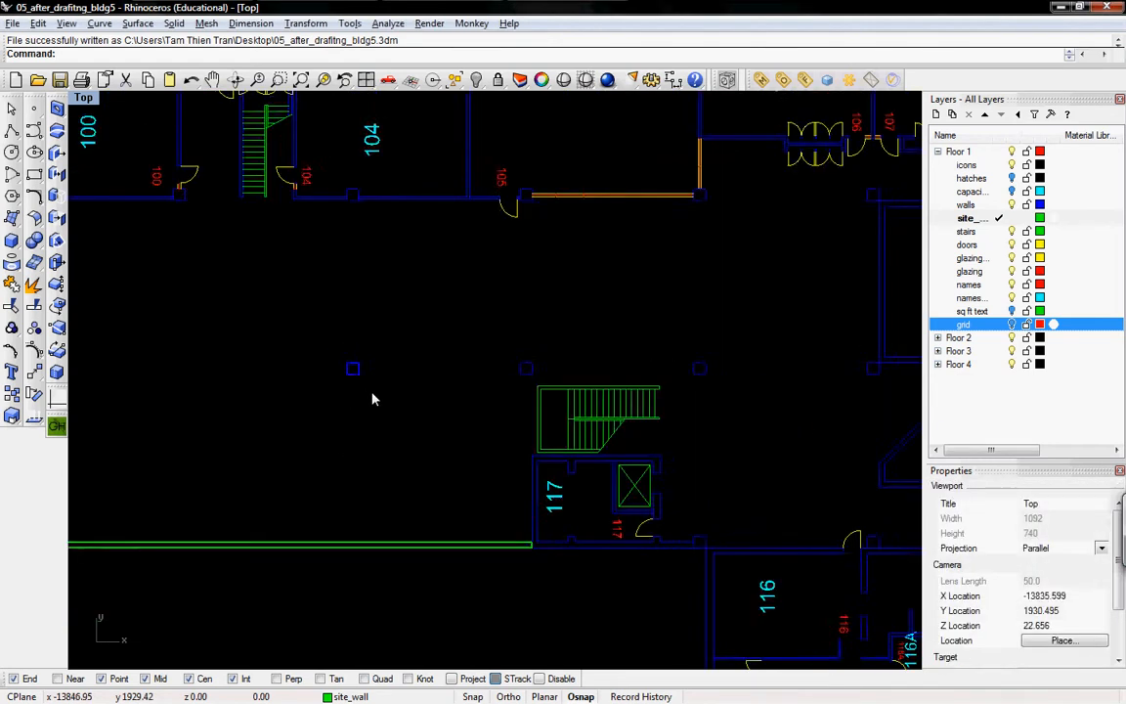
pyautogui.scroll(-3, 381, 396)
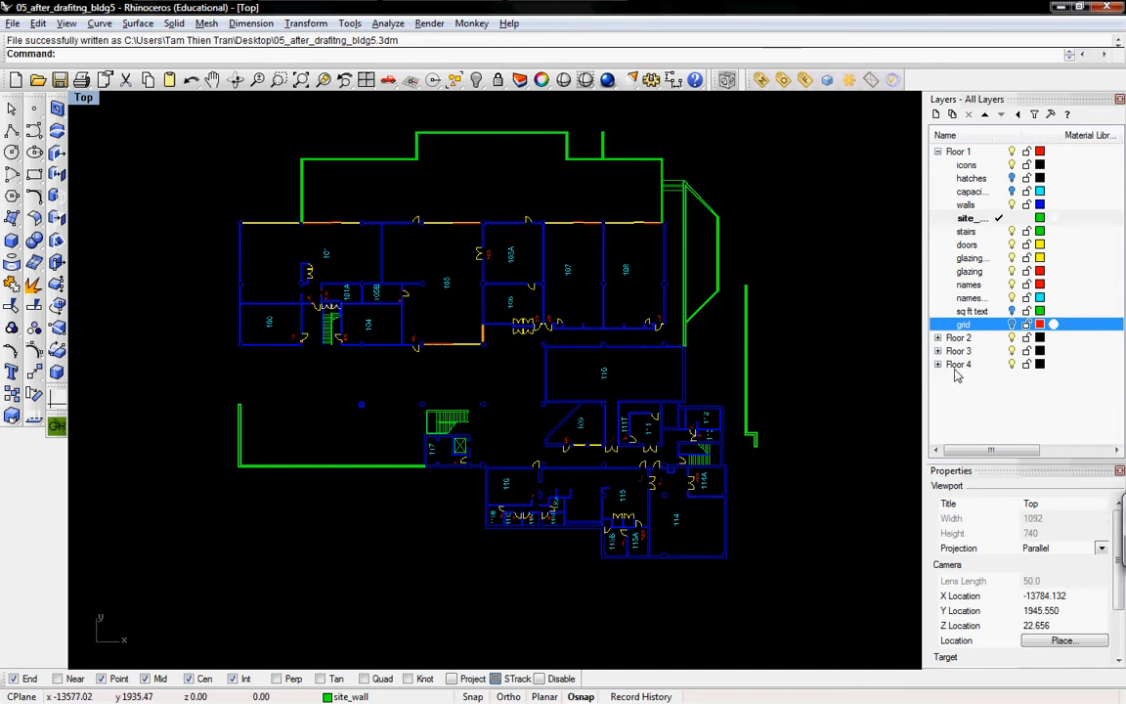
# Turn on the Floor 1 grid layer and check how the columns align with the grid intersections.
pyautogui.click(1012, 326)
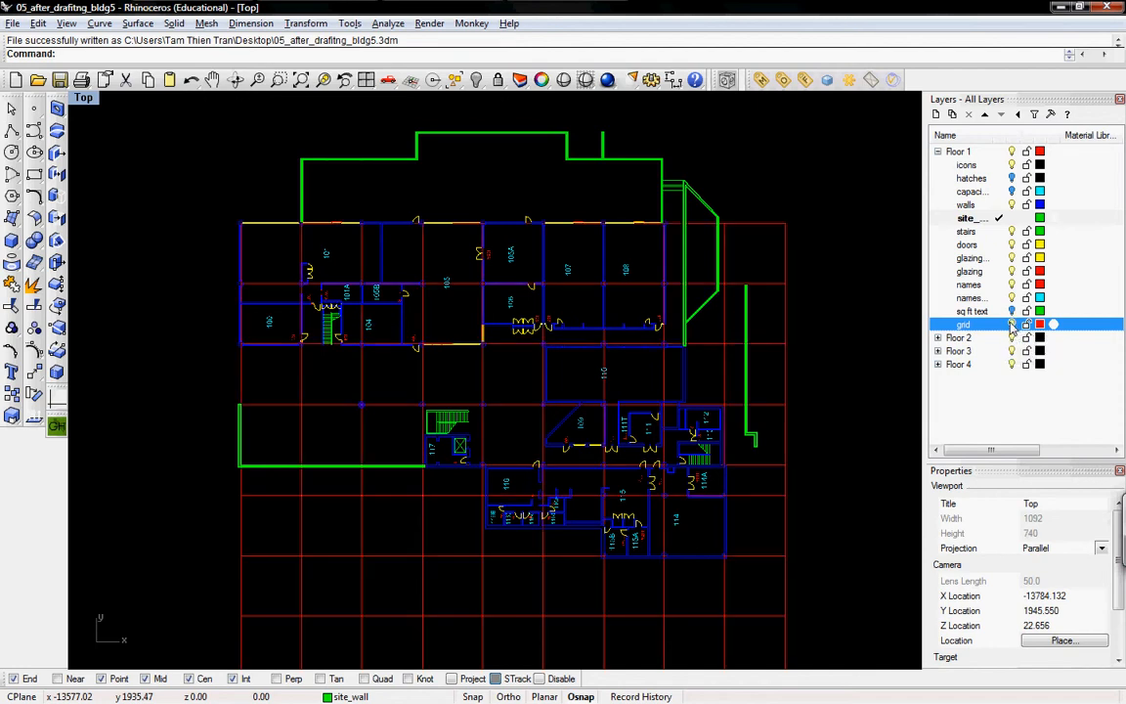
pyautogui.scroll(6, 360, 427)
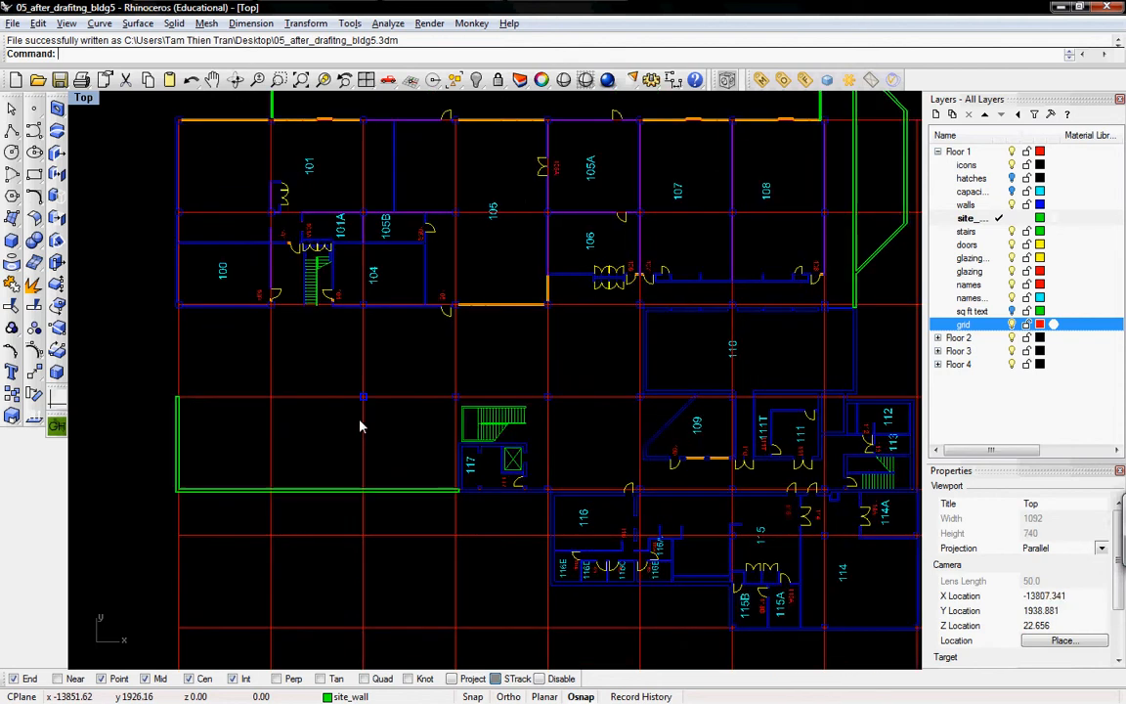
pyautogui.scroll(9, 364, 420)
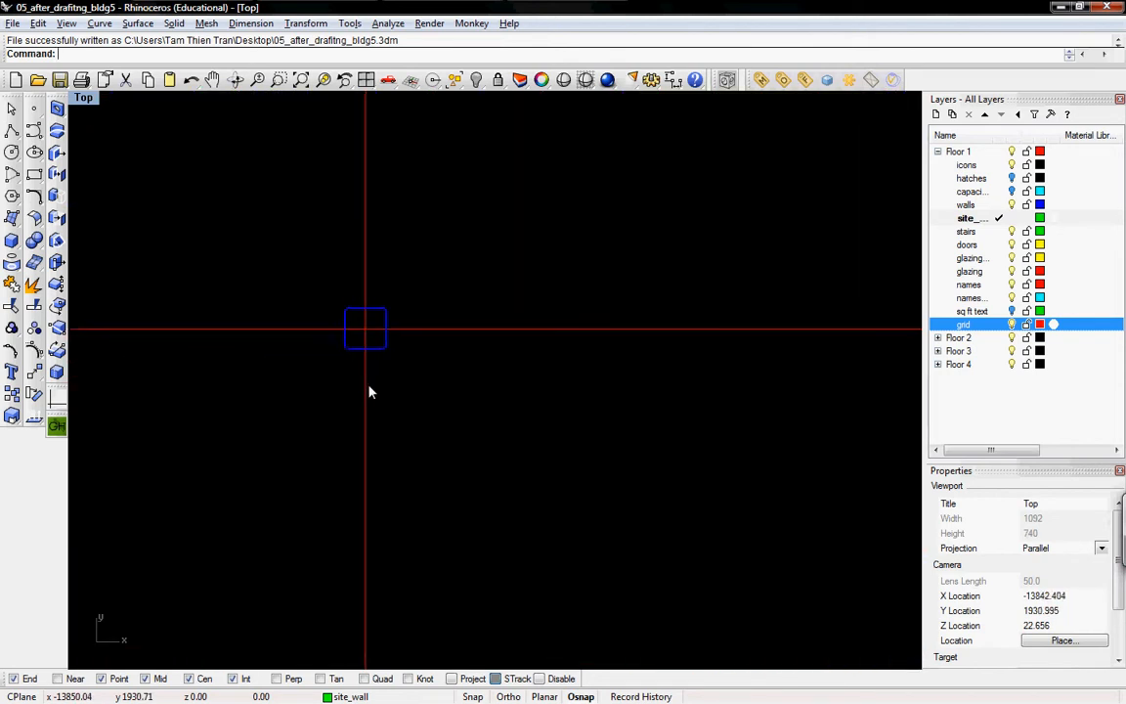
pyautogui.scroll(-2, 374, 329)
pyautogui.moveTo(544, 341); pyautogui.dragTo(243, 358, button='right')
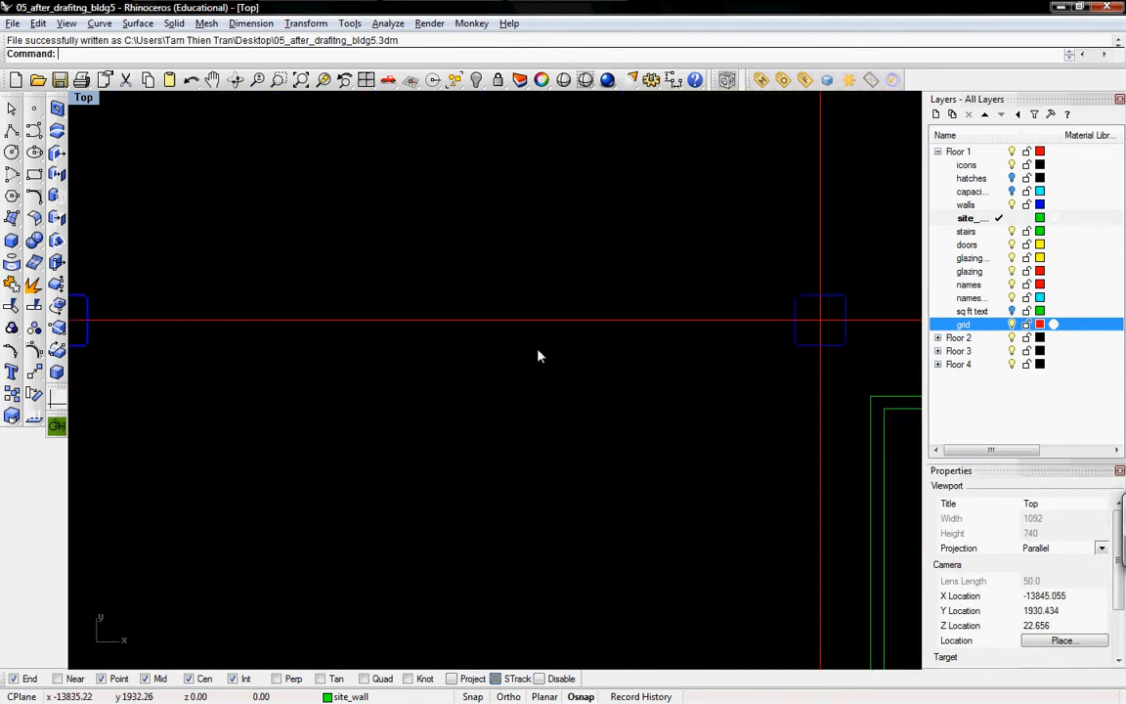
pyautogui.moveTo(654, 331); pyautogui.dragTo(451, 343, button='right')
pyautogui.moveTo(630, 362); pyautogui.dragTo(470, 236, button='right')
pyautogui.moveTo(571, 148); pyautogui.dragTo(570, 490, button='right')
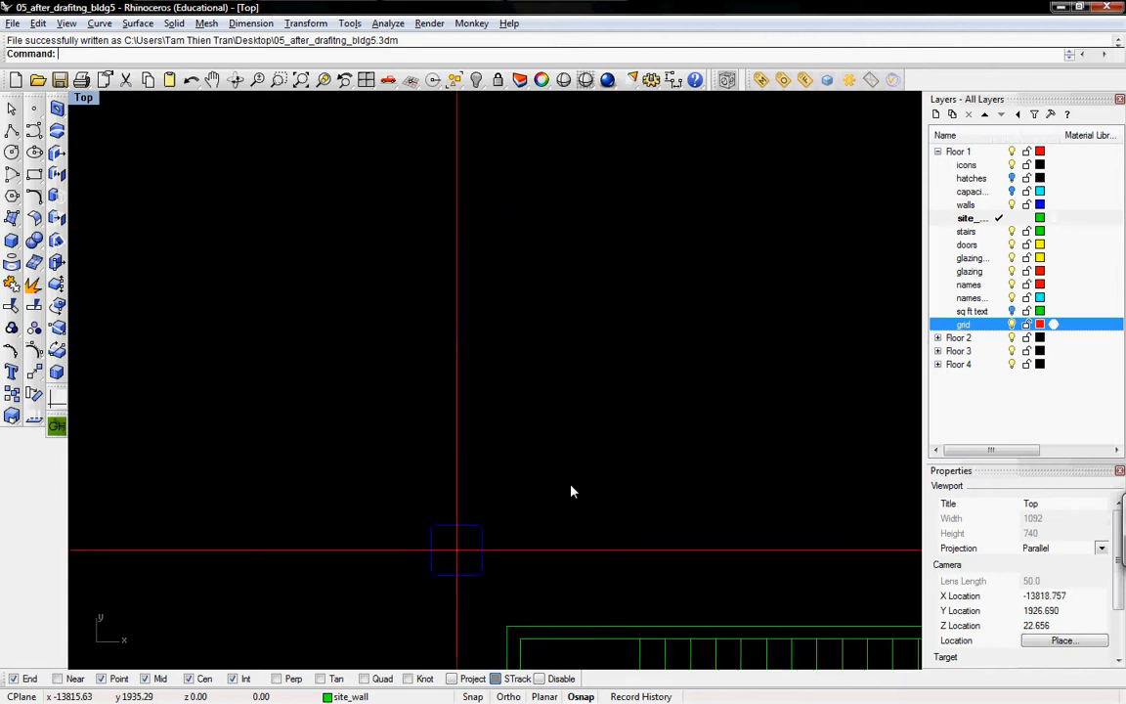
pyautogui.moveTo(461, 205); pyautogui.dragTo(454, 332, button='right')
pyautogui.scroll(-6, 454, 332)
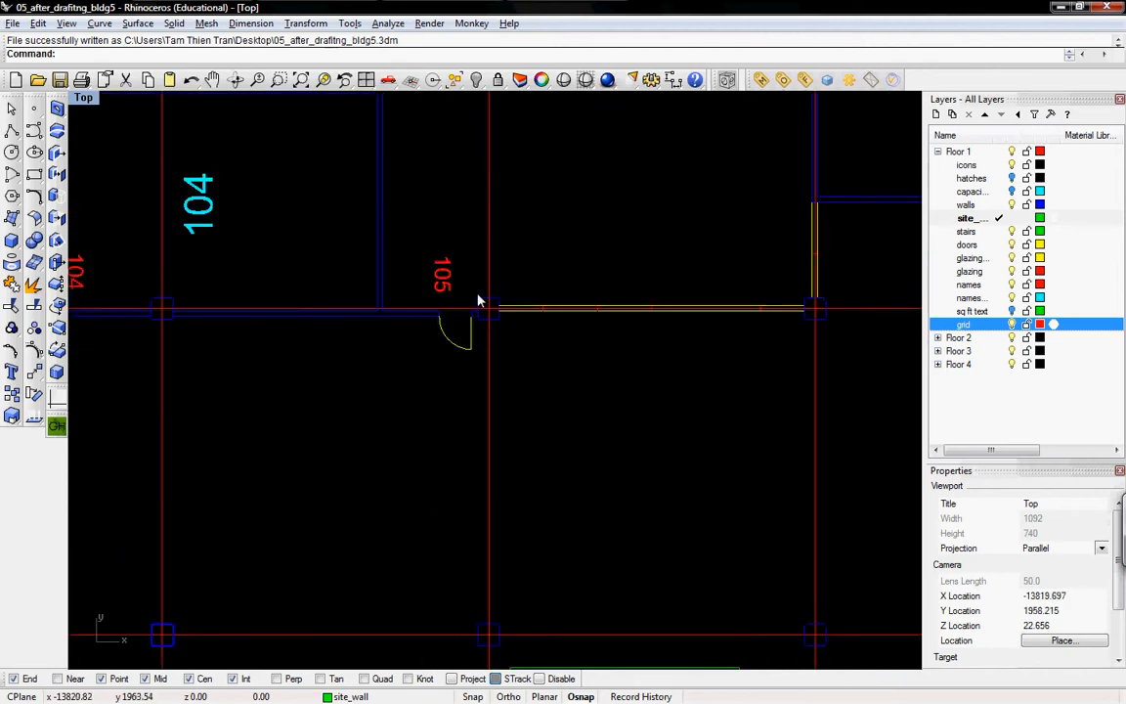
# Examine the column positions along the grid across rooms 100 to 108 and the open area below them.
pyautogui.moveTo(502, 445); pyautogui.dragTo(516, 513, button='right')
pyautogui.moveTo(370, 323); pyautogui.dragTo(721, 467, button='right')
pyautogui.scroll(-3, 479, 422)
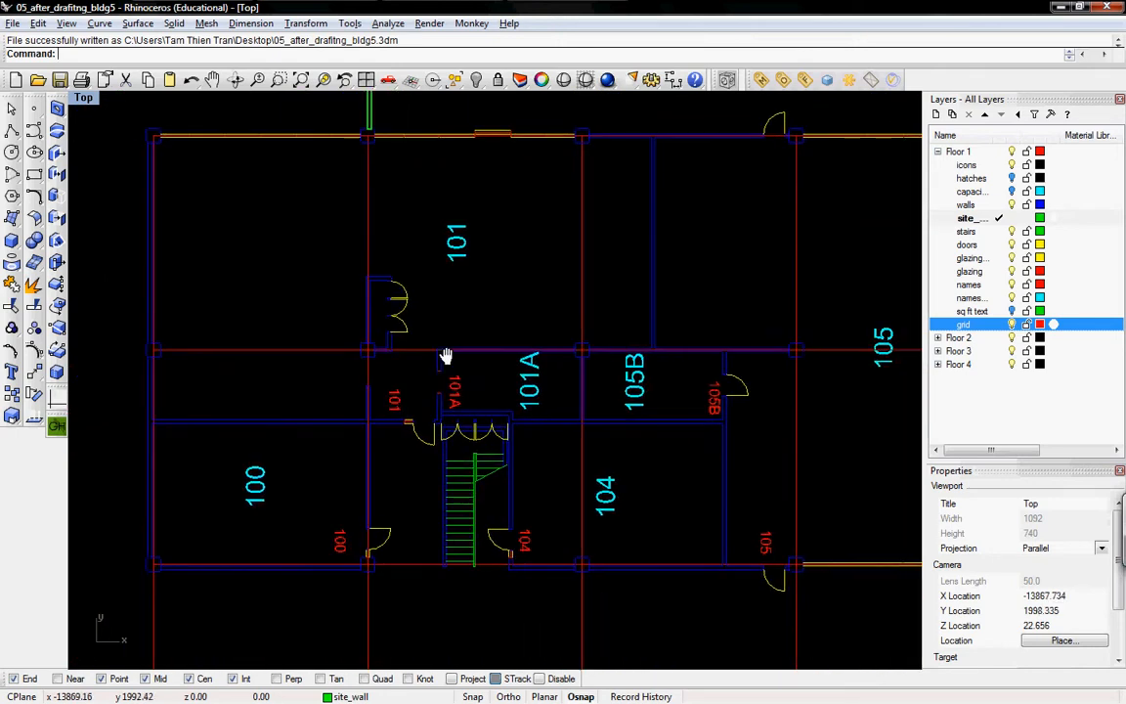
pyautogui.scroll(-4, 447, 361)
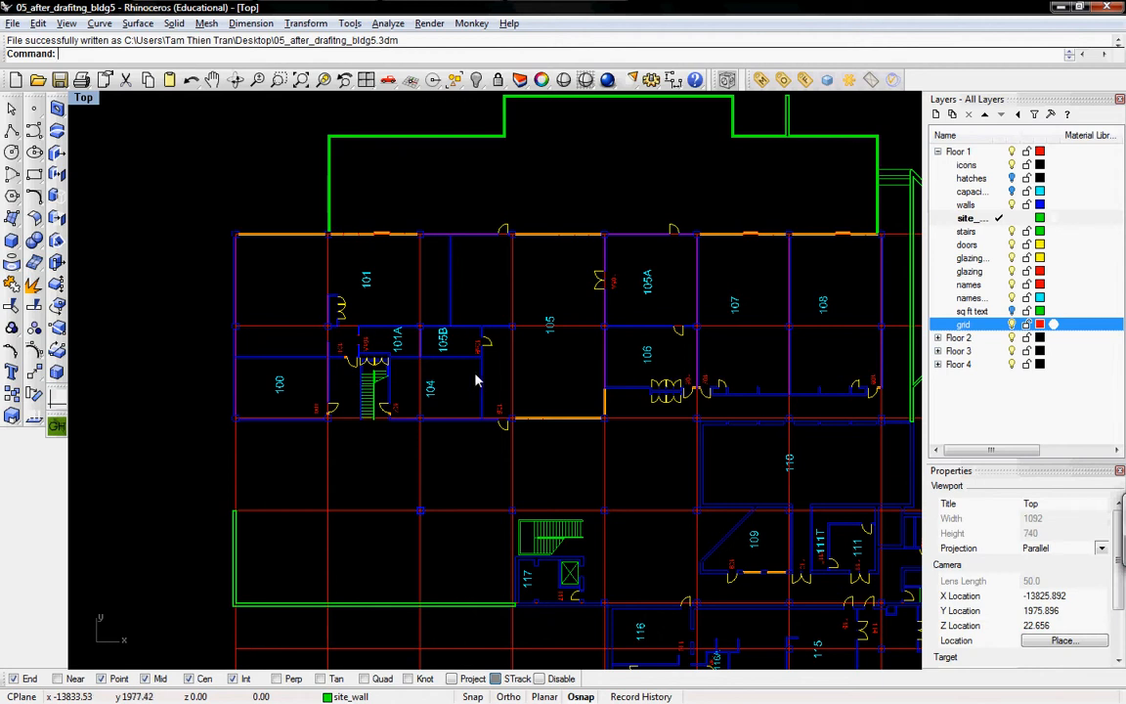
pyautogui.moveTo(556, 421); pyautogui.dragTo(450, 410, button='right')
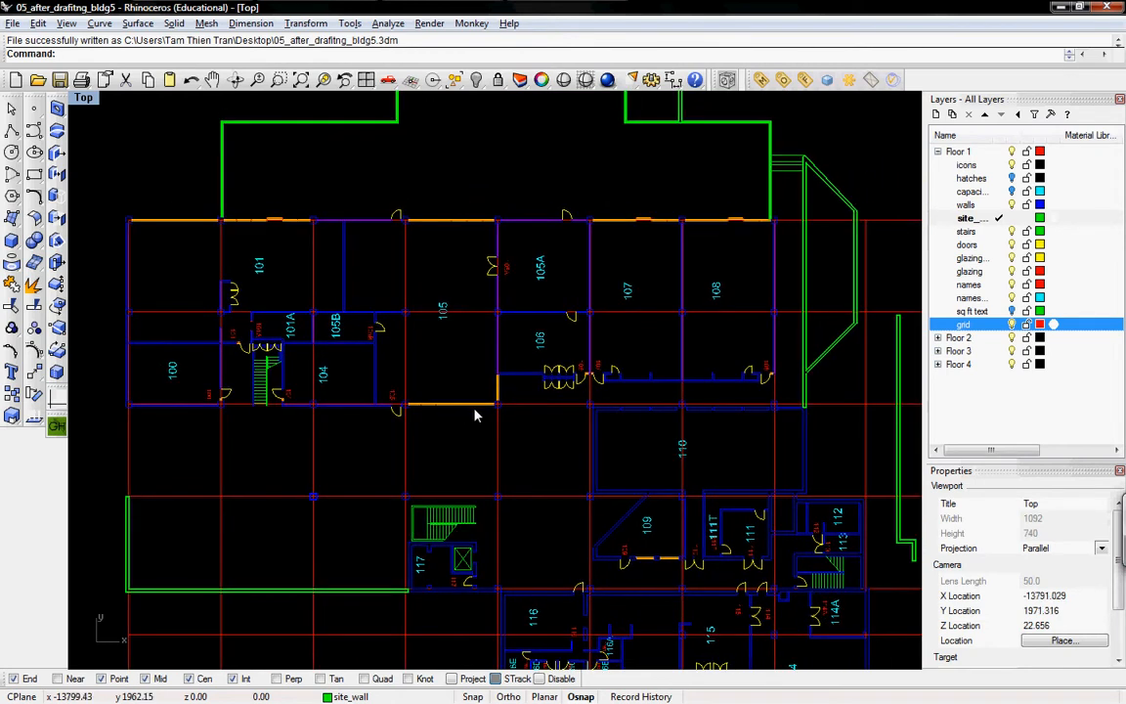
pyautogui.scroll(-2, 481, 414)
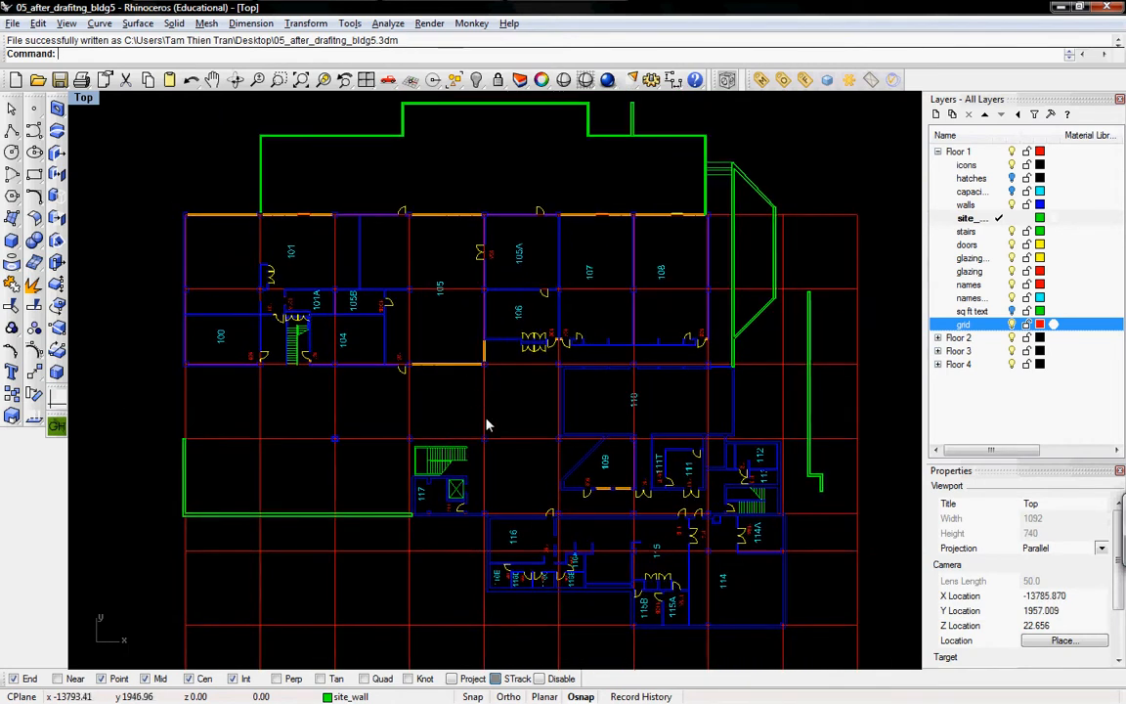
pyautogui.moveTo(465, 398); pyautogui.dragTo(490, 380, button='right')
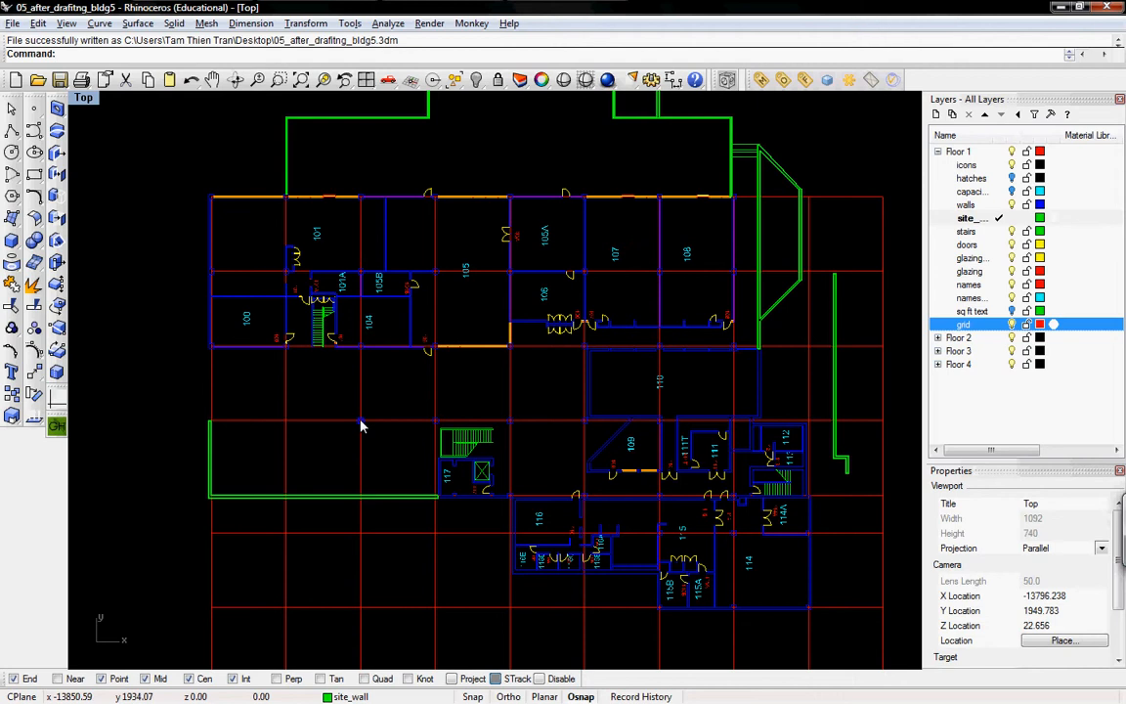
pyautogui.scroll(1, 360, 426)
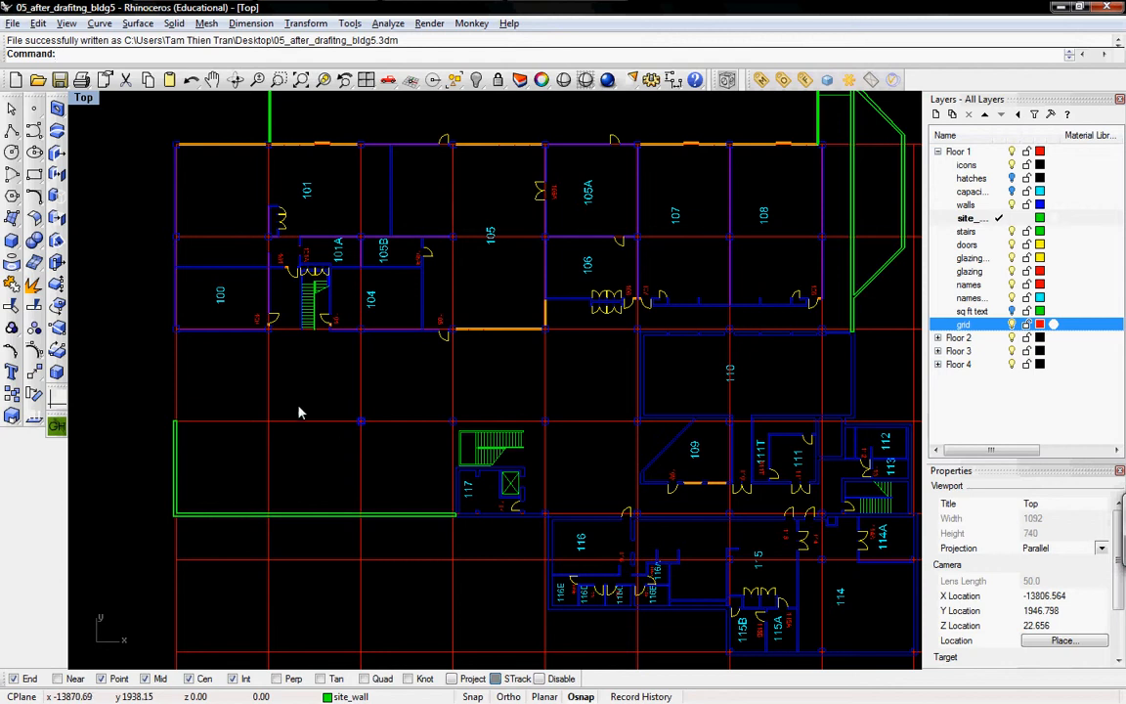
pyautogui.scroll(1, 301, 406)
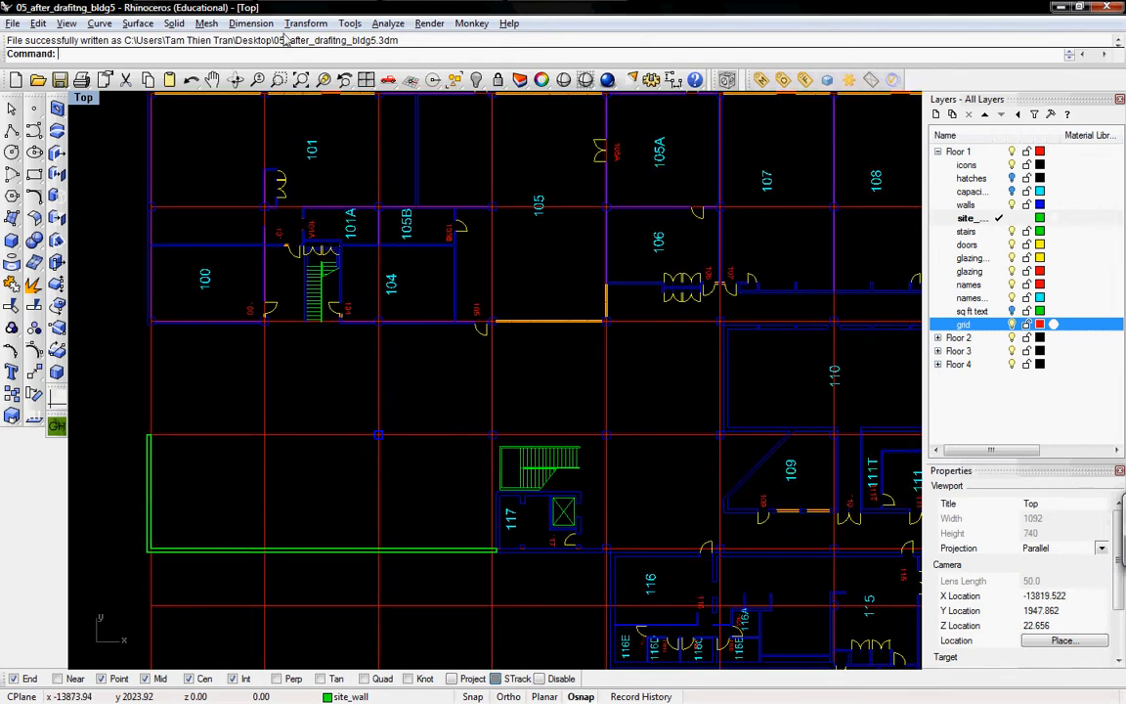
pyautogui.scroll(1, 425, 342)
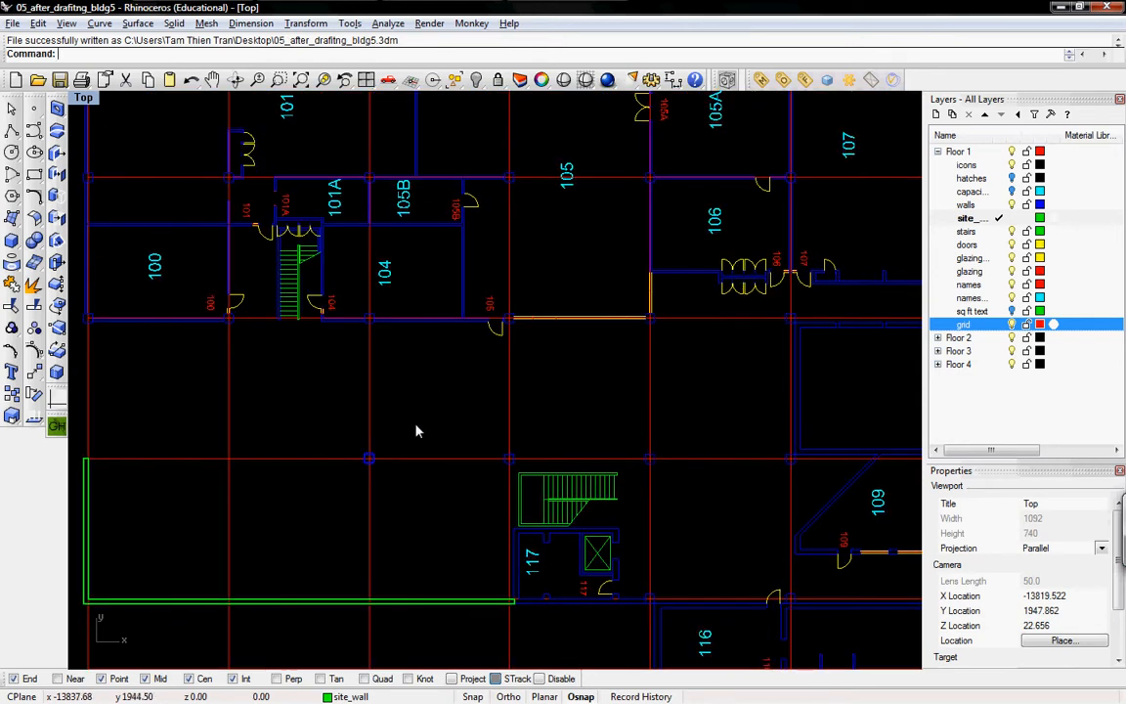
pyautogui.moveTo(276, 299); pyautogui.dragTo(289, 358, button='right')
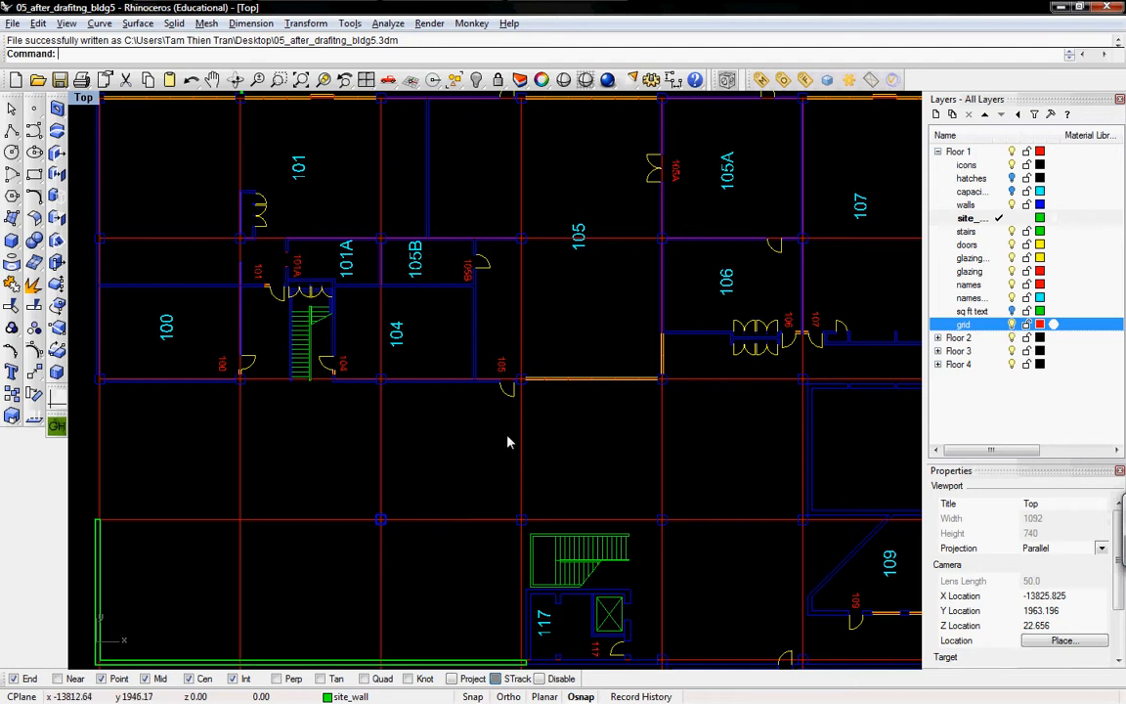
# Select the column polysurface at the grid intersection above the site wall and show it in the Front view.
pyautogui.click(380, 527)
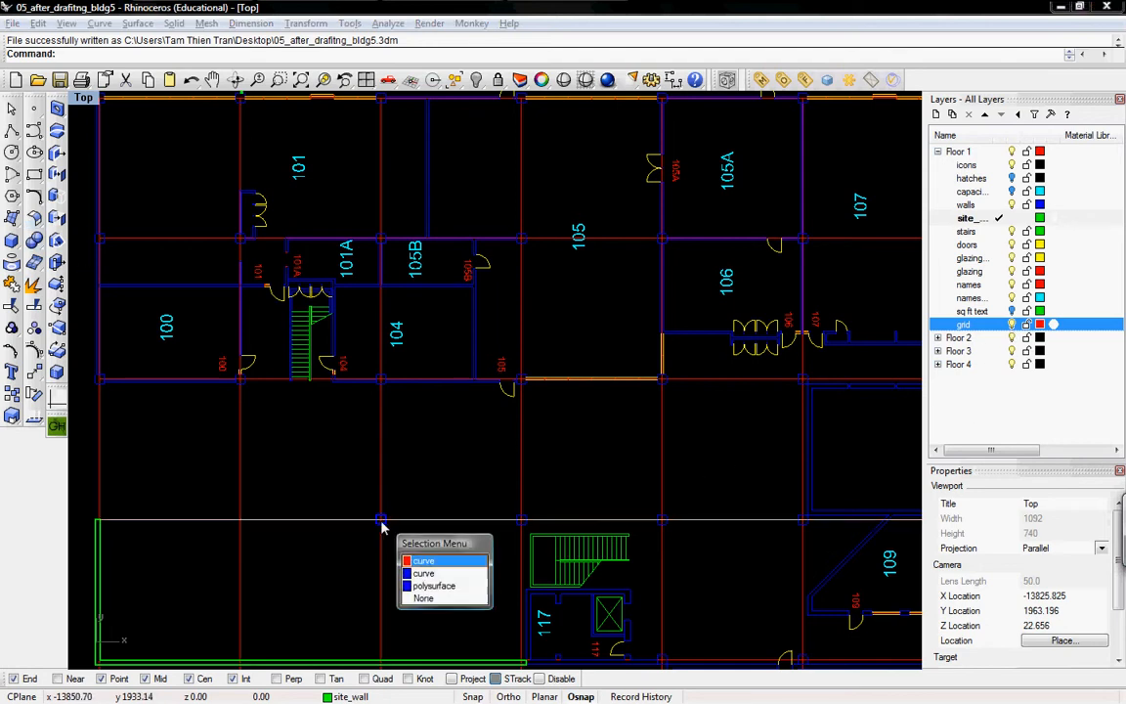
pyautogui.click(416, 582)
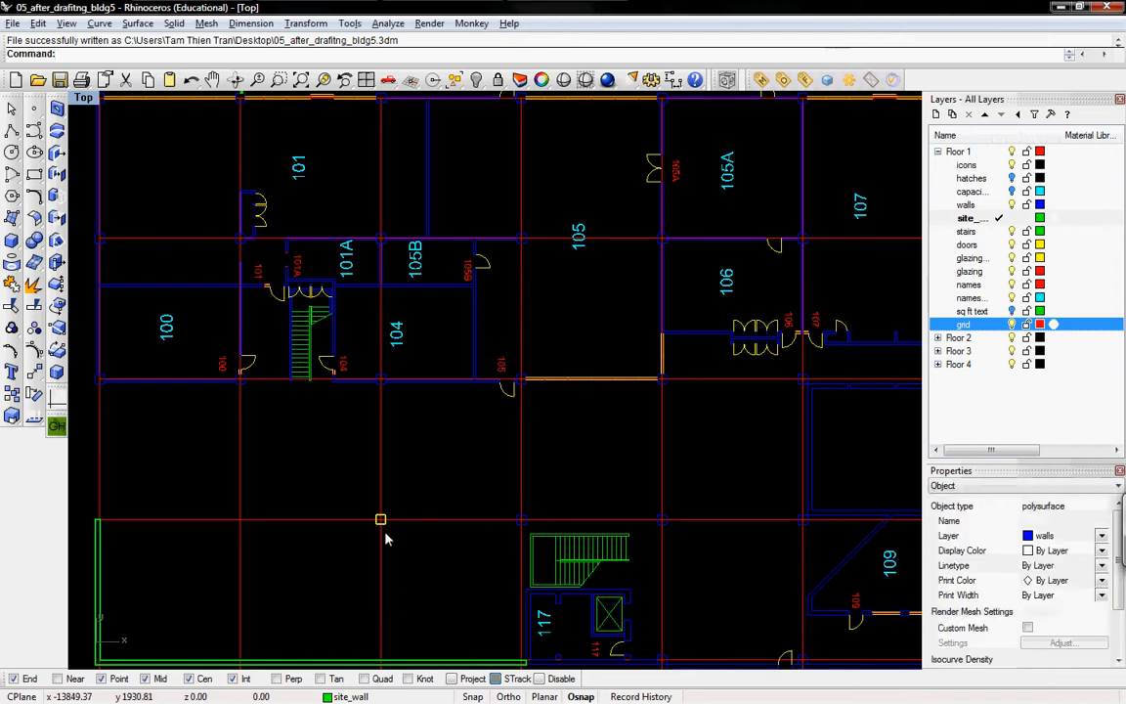
pyautogui.scroll(2, 384, 533)
pyautogui.moveTo(360, 492); pyautogui.dragTo(451, 496, button='right')
pyautogui.scroll(6, 451, 503)
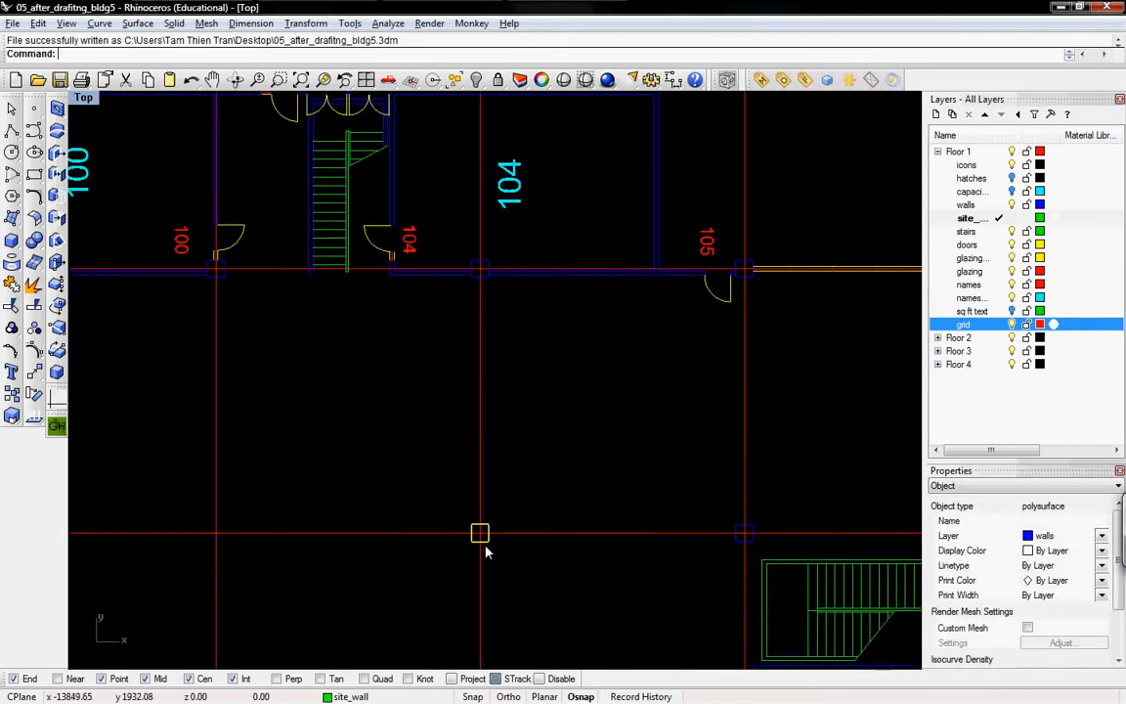
pyautogui.scroll(-1, 439, 440)
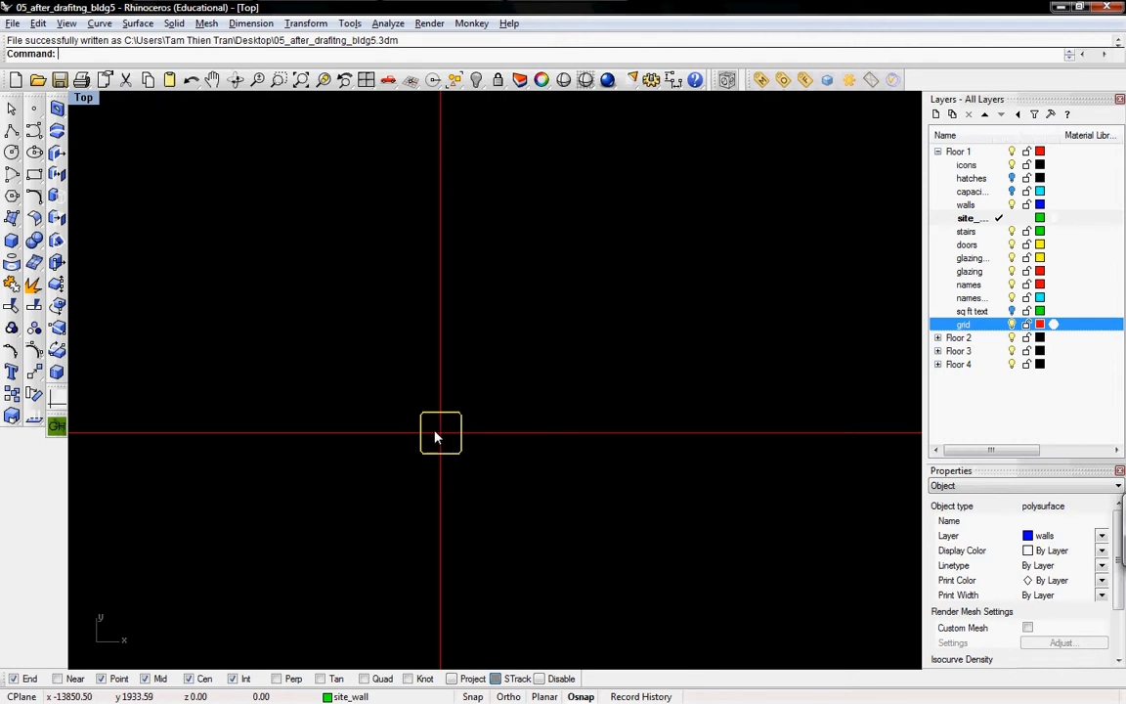
pyautogui.hotkey('ctrl', 'F2')
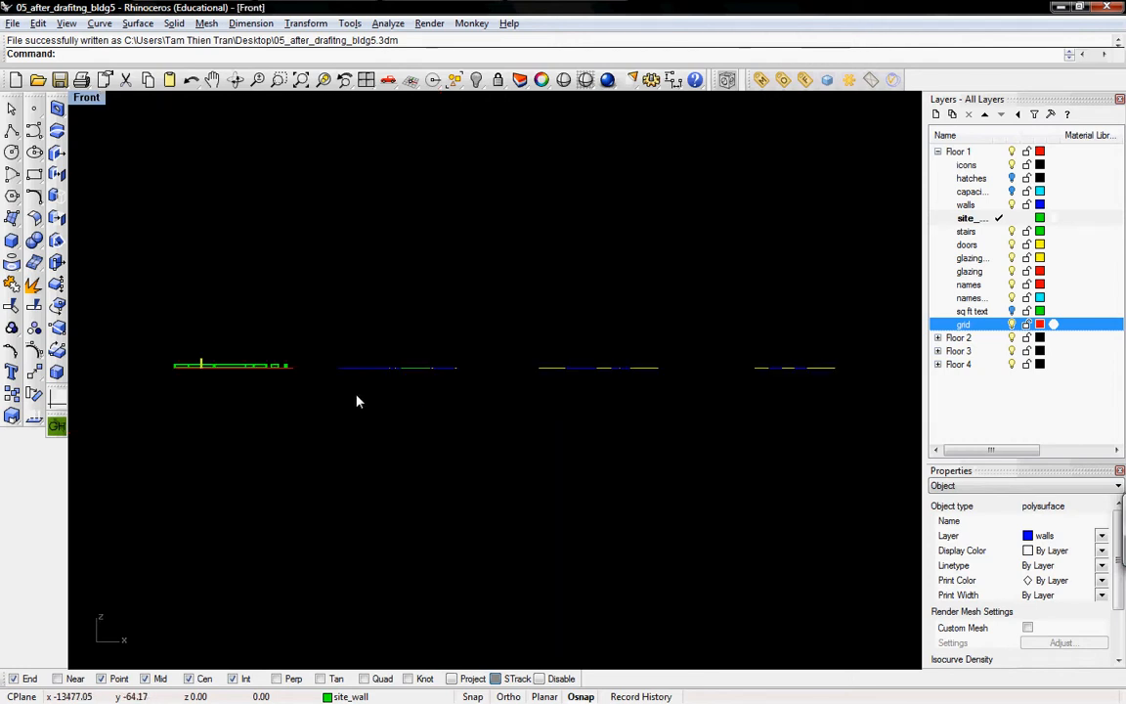
# Examine the column's height against the site walls in the Front view and check it in the Top, Right and Perspective views.
pyautogui.moveTo(244, 374); pyautogui.dragTo(364, 402, button='right')
pyautogui.scroll(5, 304, 394)
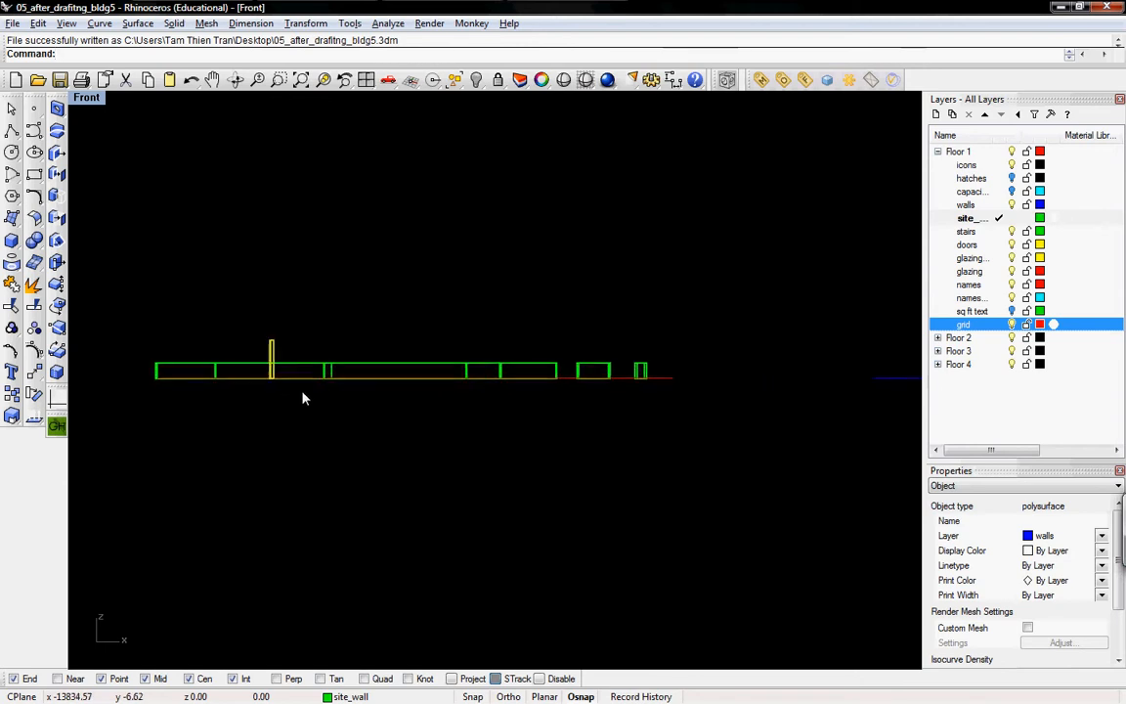
pyautogui.scroll(3, 576, 395)
pyautogui.scroll(3, 596, 371)
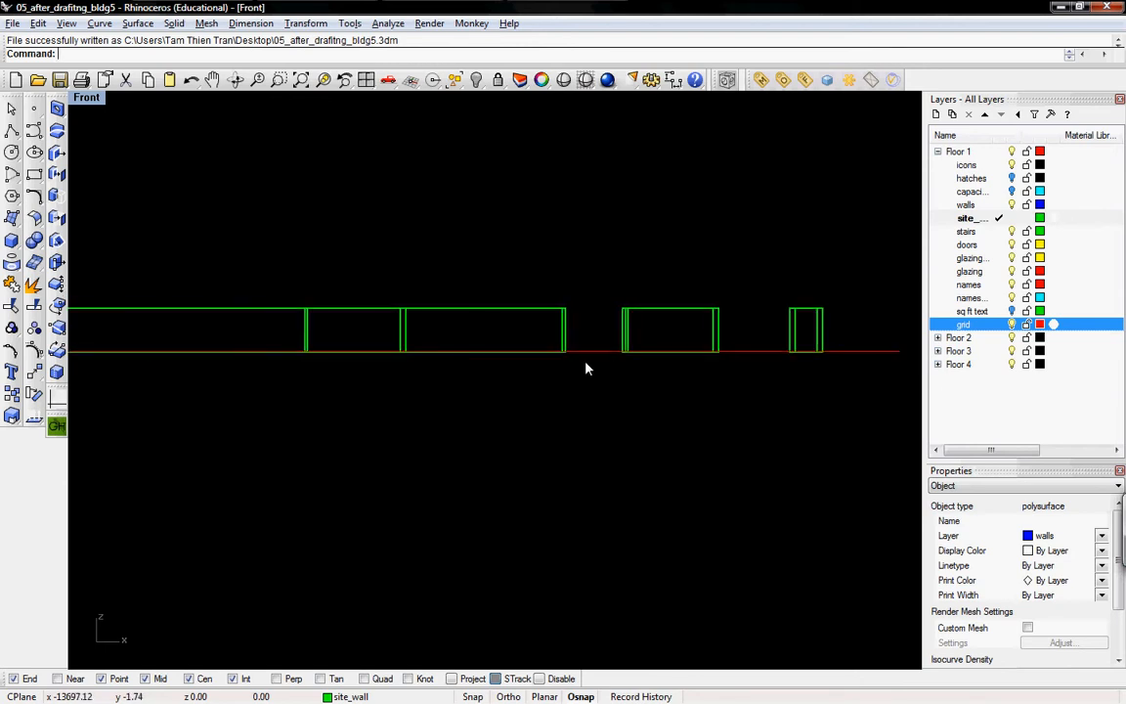
pyautogui.moveTo(585, 367); pyautogui.dragTo(704, 408, button='right')
pyautogui.scroll(-3, 704, 408)
pyautogui.moveTo(395, 389); pyautogui.dragTo(414, 427, button='right')
pyautogui.hotkey('ctrl', 'F3')
pyautogui.hotkey('ctrl', 'F4')
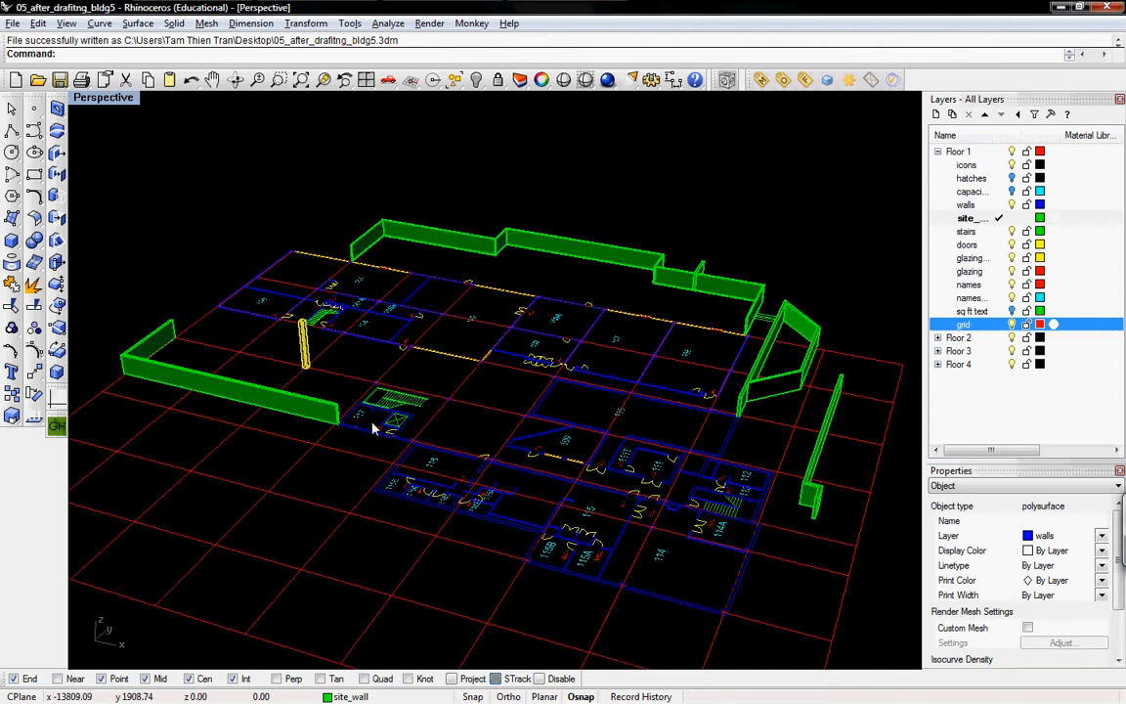
pyautogui.hotkey('ctrl', 'F1')
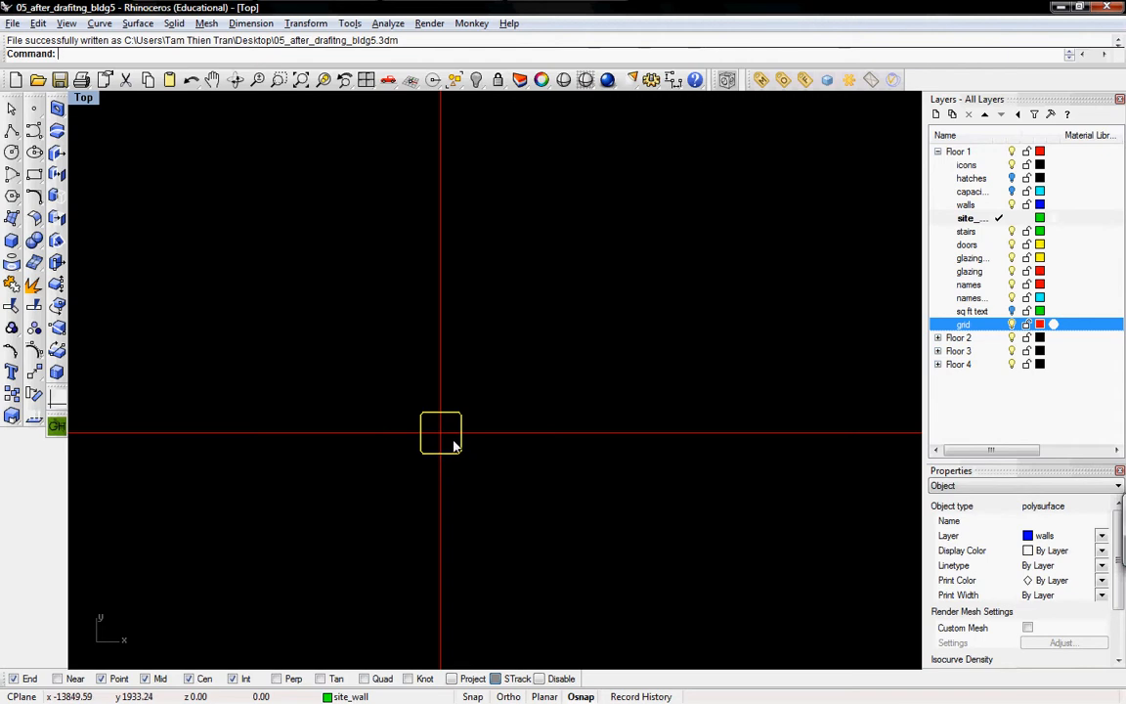
pyautogui.hotkey('ctrl', 'F2')
pyautogui.hotkey('ctrl', 'F3')
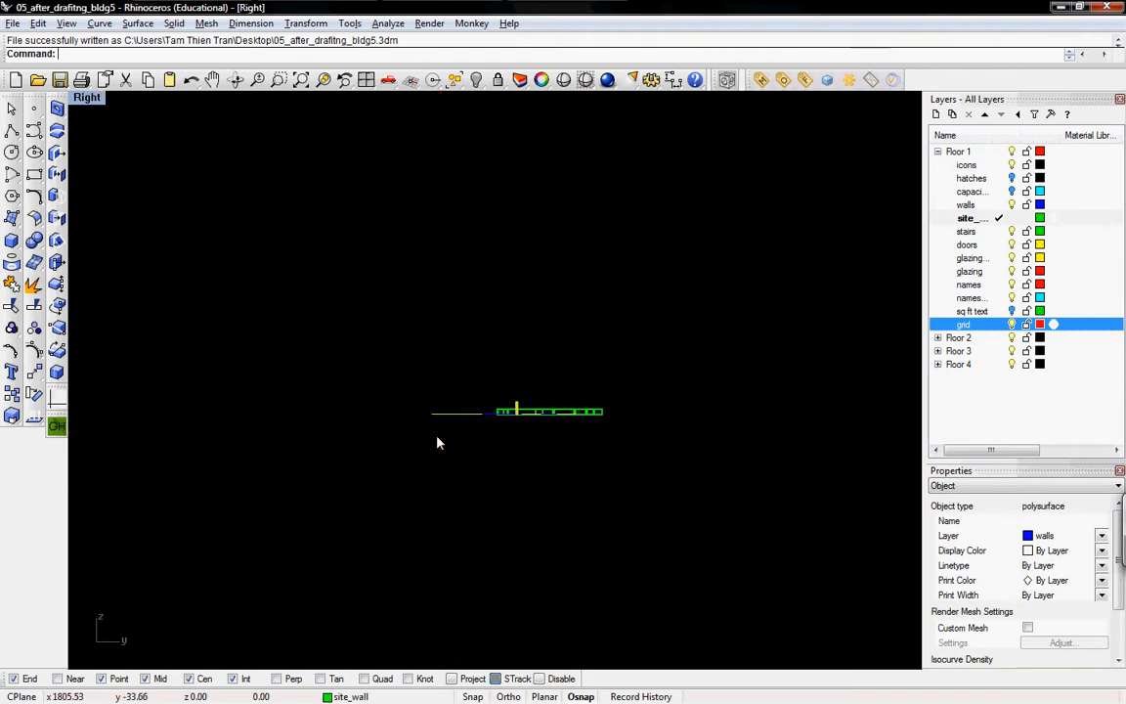
pyautogui.hotkey('ctrl', 'F4')
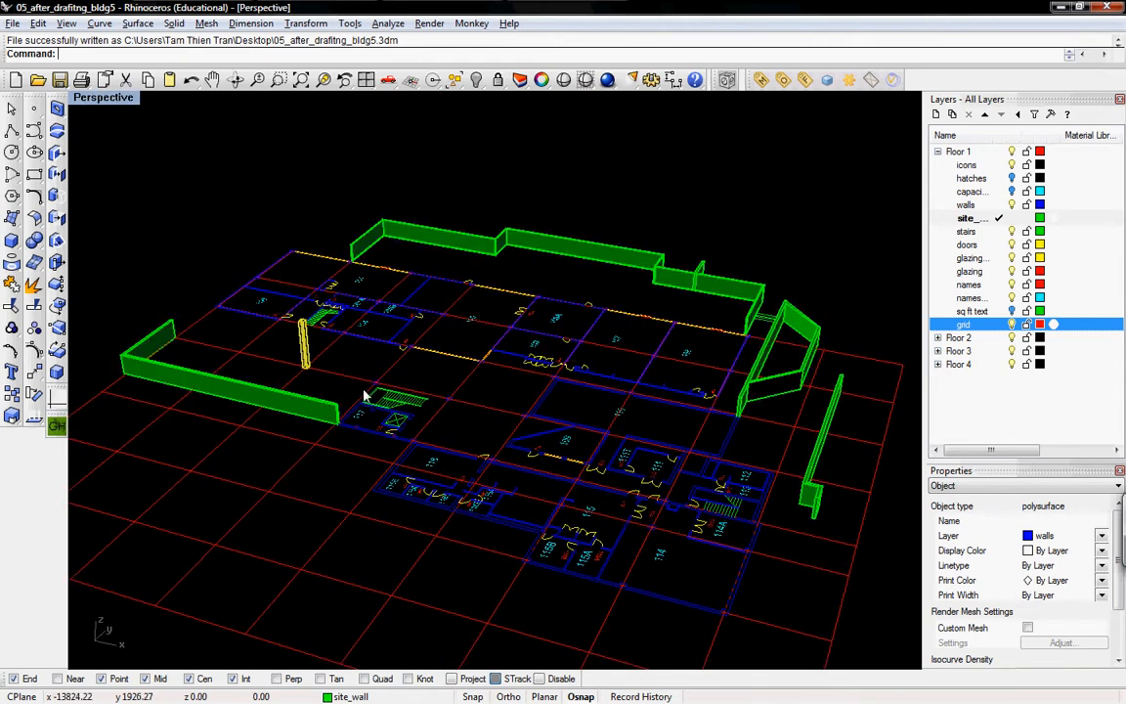
# Show the Perspective view in wireframe display, close up on the column and its base at the grid intersection.
pyautogui.keyDown('shift'); pyautogui.moveTo(309, 361); pyautogui.dragTo(487, 427, button='right'); pyautogui.keyUp('shift')
pyautogui.scroll(15, 486, 430)
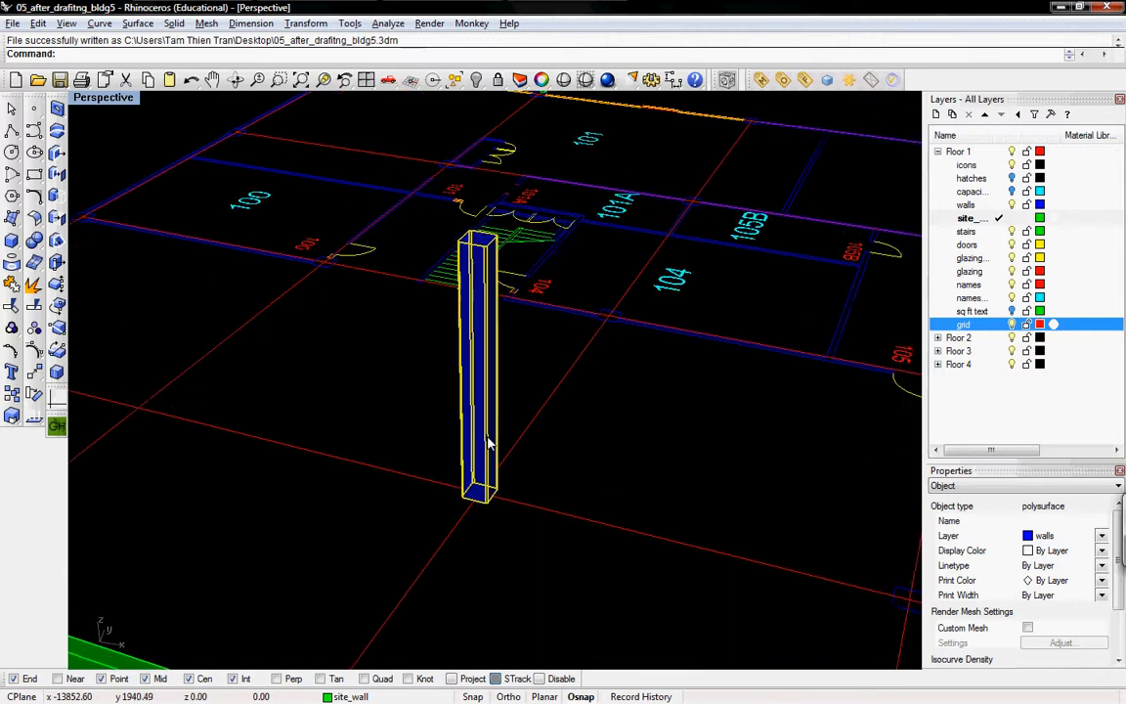
pyautogui.scroll(1, 488, 443)
pyautogui.click(585, 80)
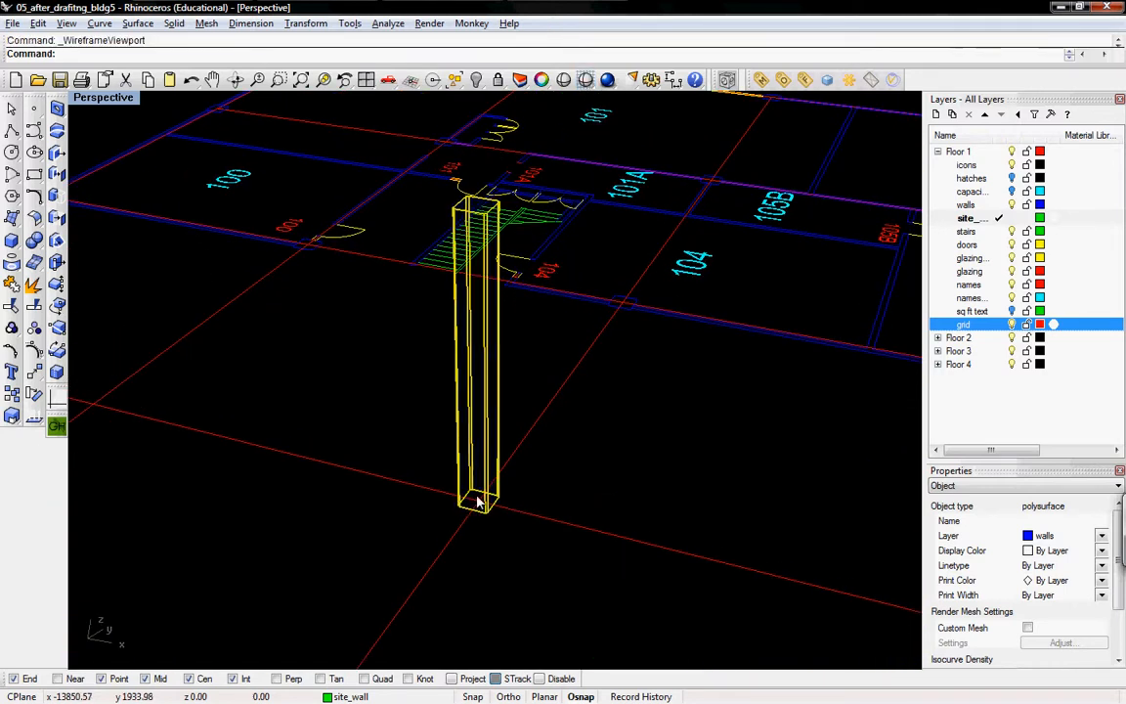
pyautogui.write('Cop')
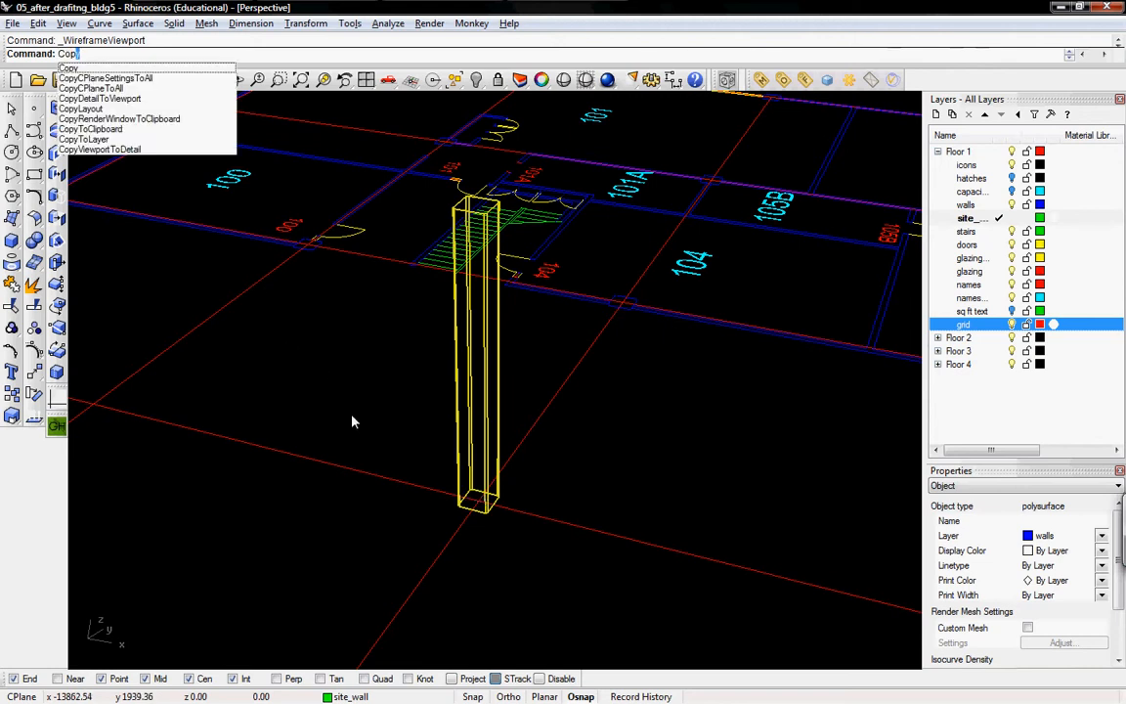
pyautogui.write('y')
pyautogui.press('Return')
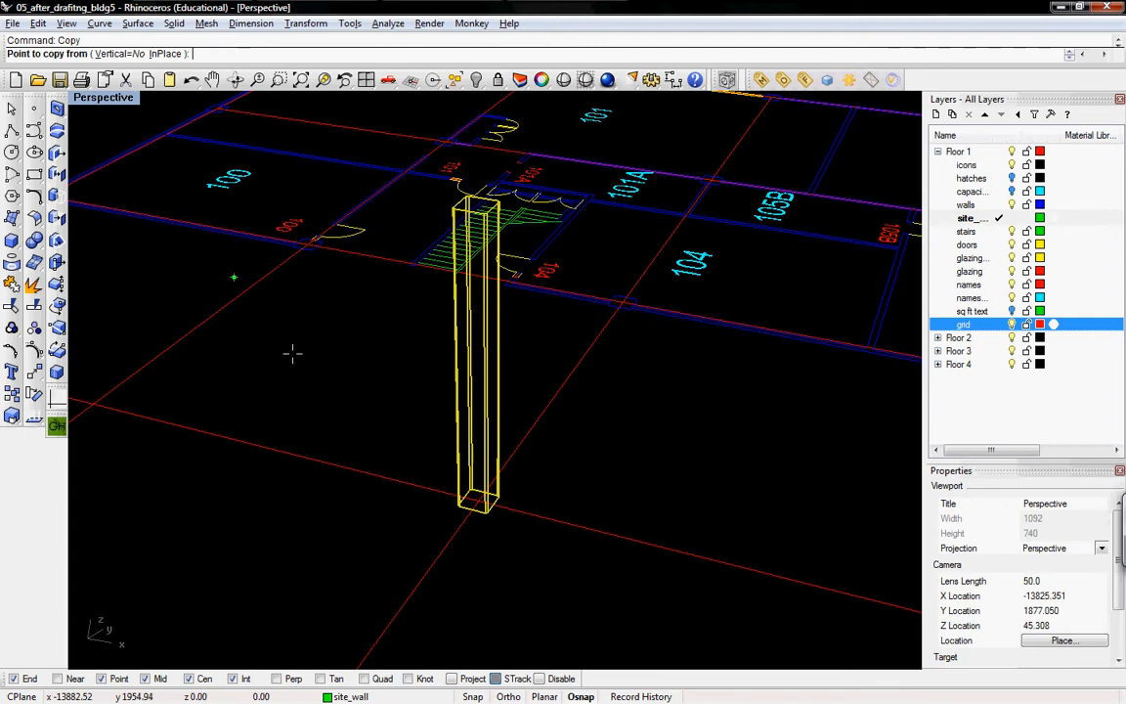
pyautogui.scroll(-1, 420, 459)
pyautogui.scroll(3, 477, 502)
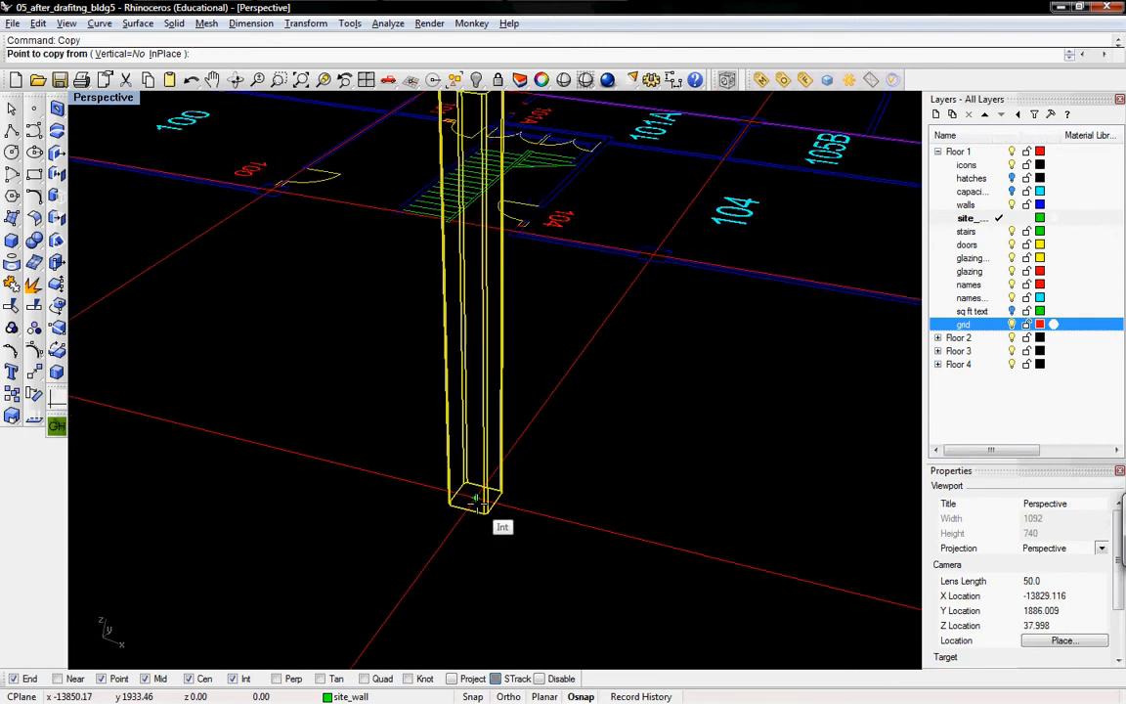
pyautogui.scroll(1, 477, 503)
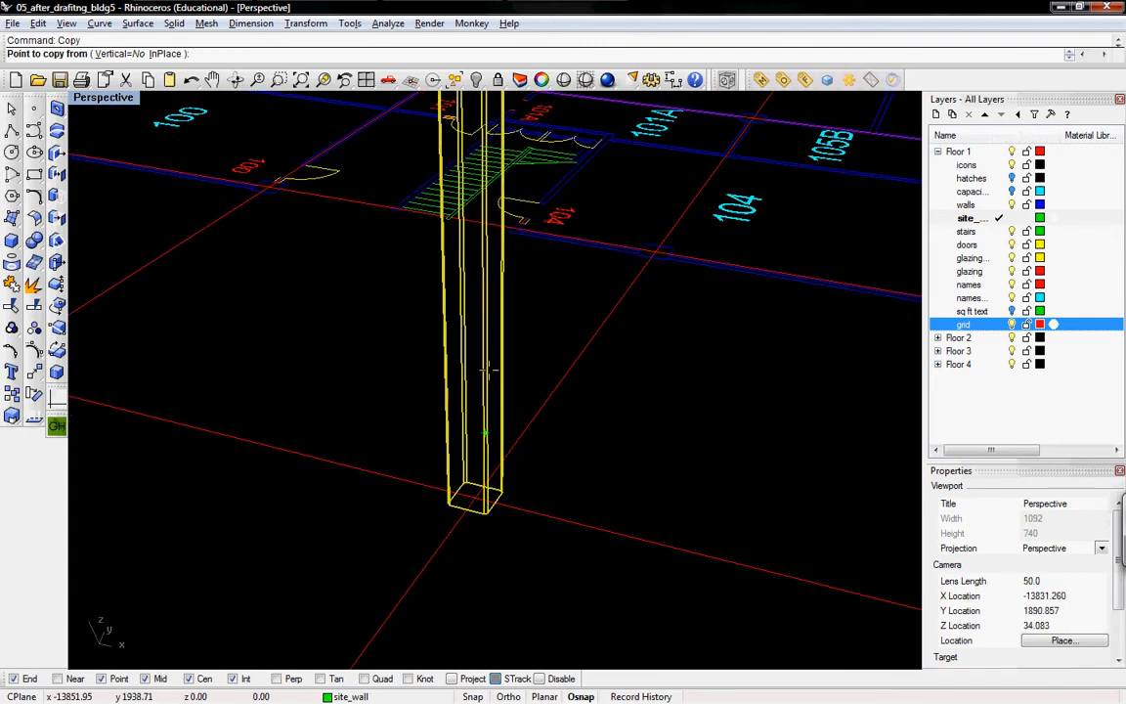
pyautogui.click(474, 499)
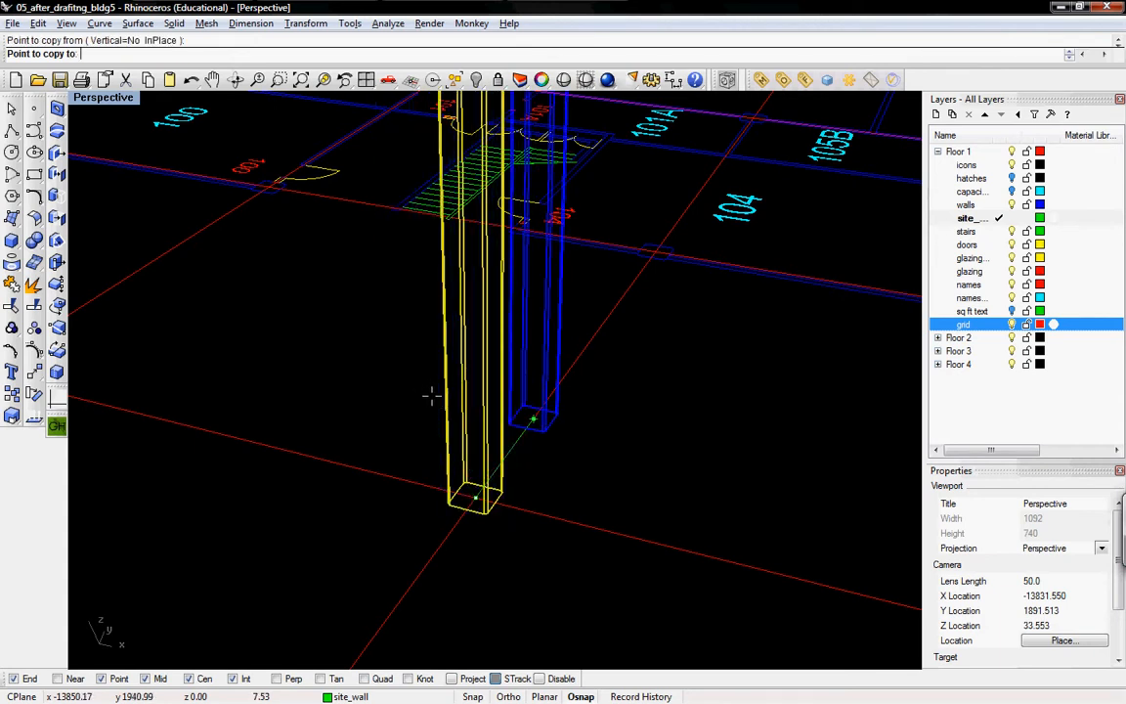
pyautogui.keyDown('shift'); pyautogui.moveTo(368, 499); pyautogui.dragTo(365, 503, button='right'); pyautogui.keyUp('shift')
pyautogui.scroll(-1, 369, 504)
pyautogui.scroll(-4, 369, 504)
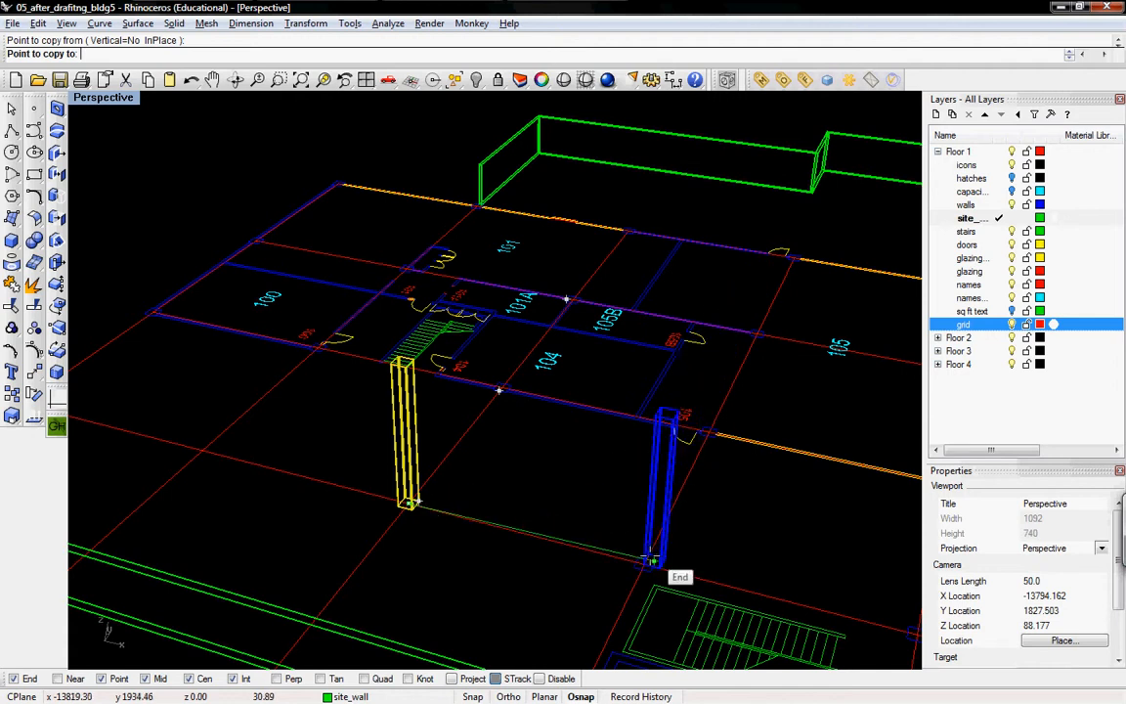
pyautogui.scroll(3, 663, 645)
pyautogui.scroll(3, 664, 573)
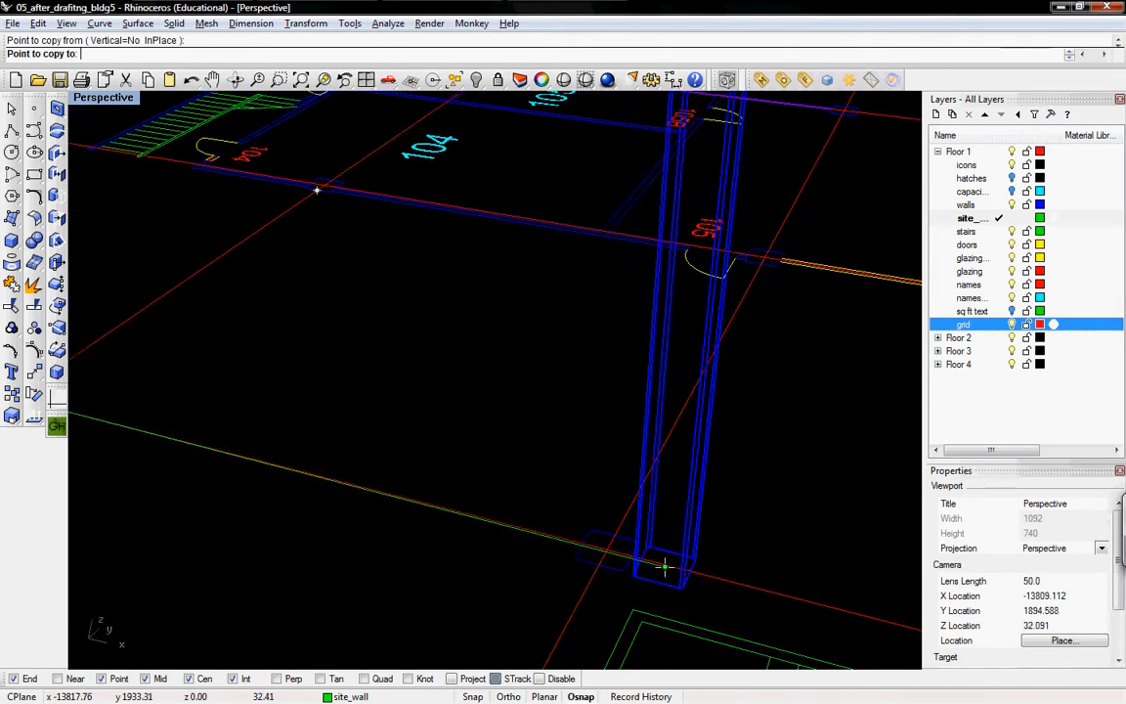
pyautogui.scroll(-3, 600, 548)
pyautogui.click(600, 548)
pyautogui.scroll(-5, 600, 552)
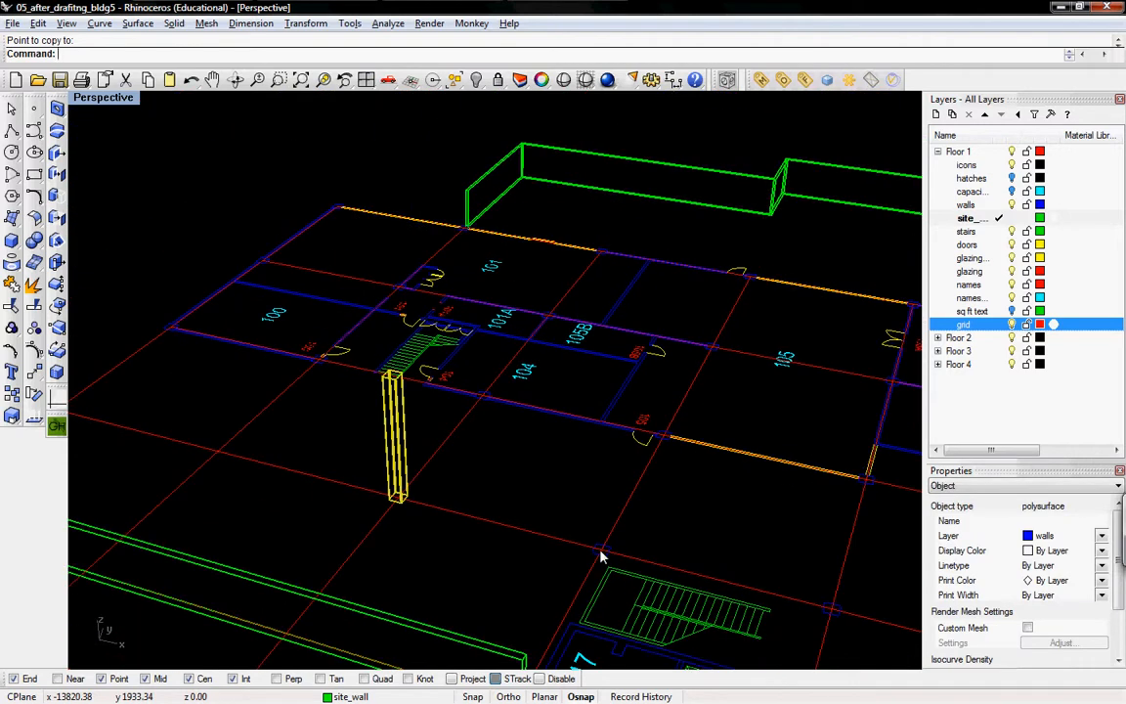
# Reselect the column polysurface in the Perspective view and frame it close up.
pyautogui.click(518, 496)
pyautogui.click(390, 427)
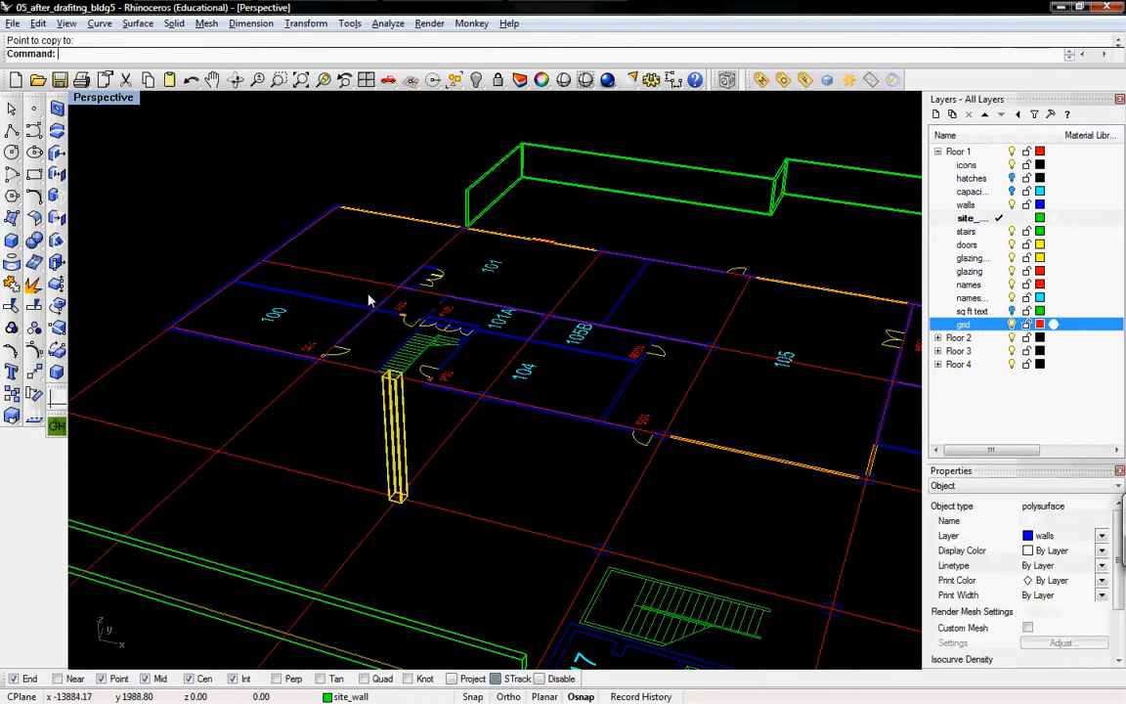
pyautogui.scroll(-3, 515, 467)
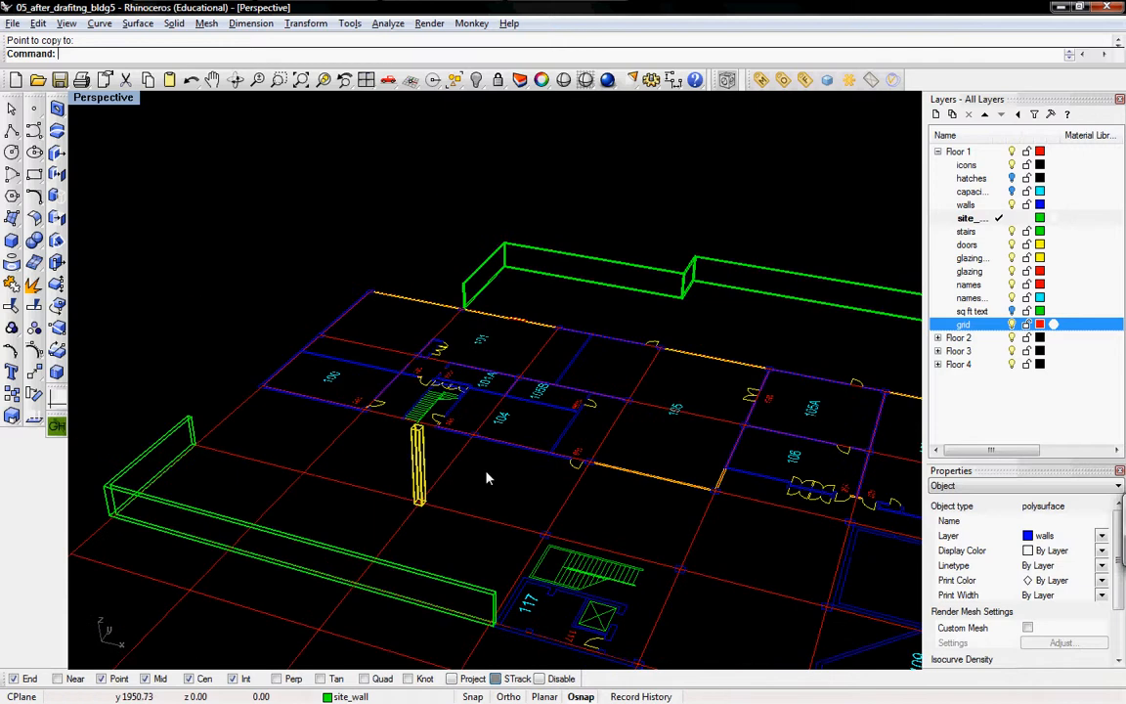
pyautogui.click(454, 461)
pyautogui.click(485, 485)
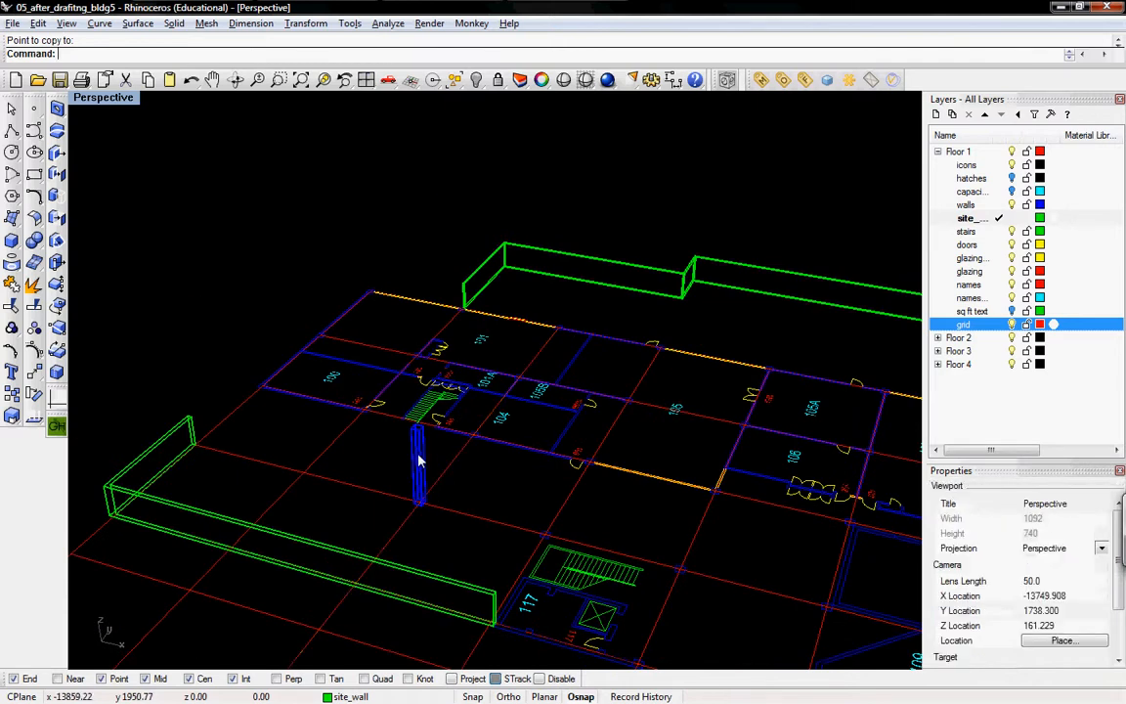
pyautogui.click(417, 457)
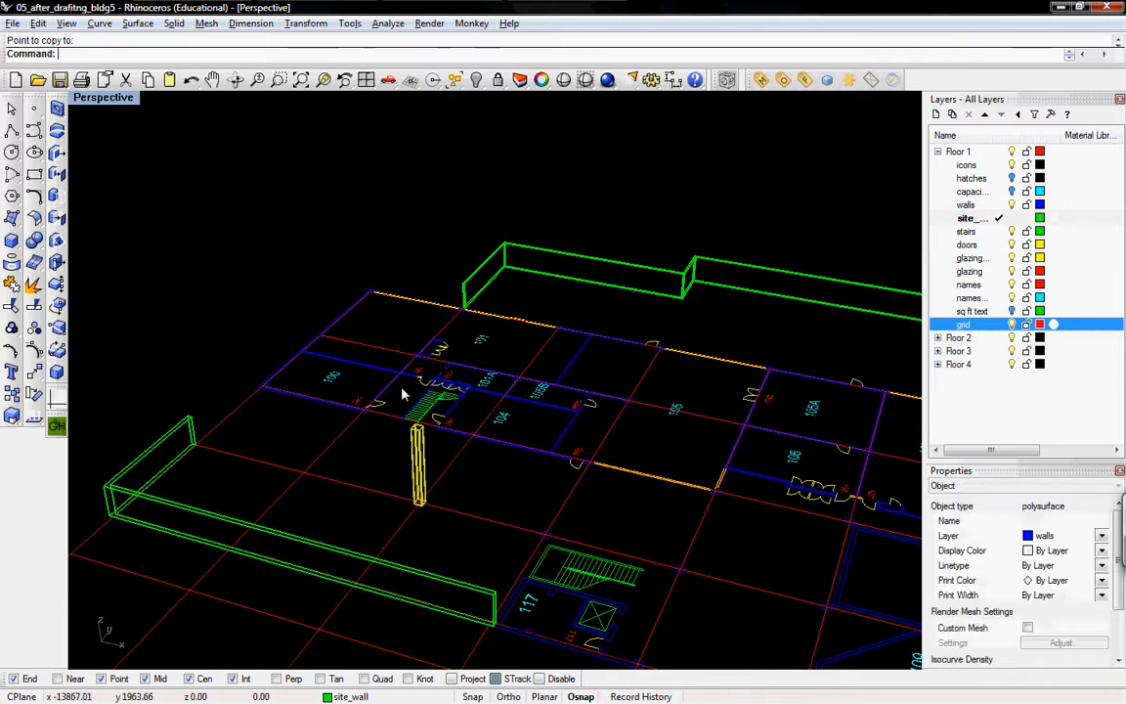
pyautogui.click(324, 80)
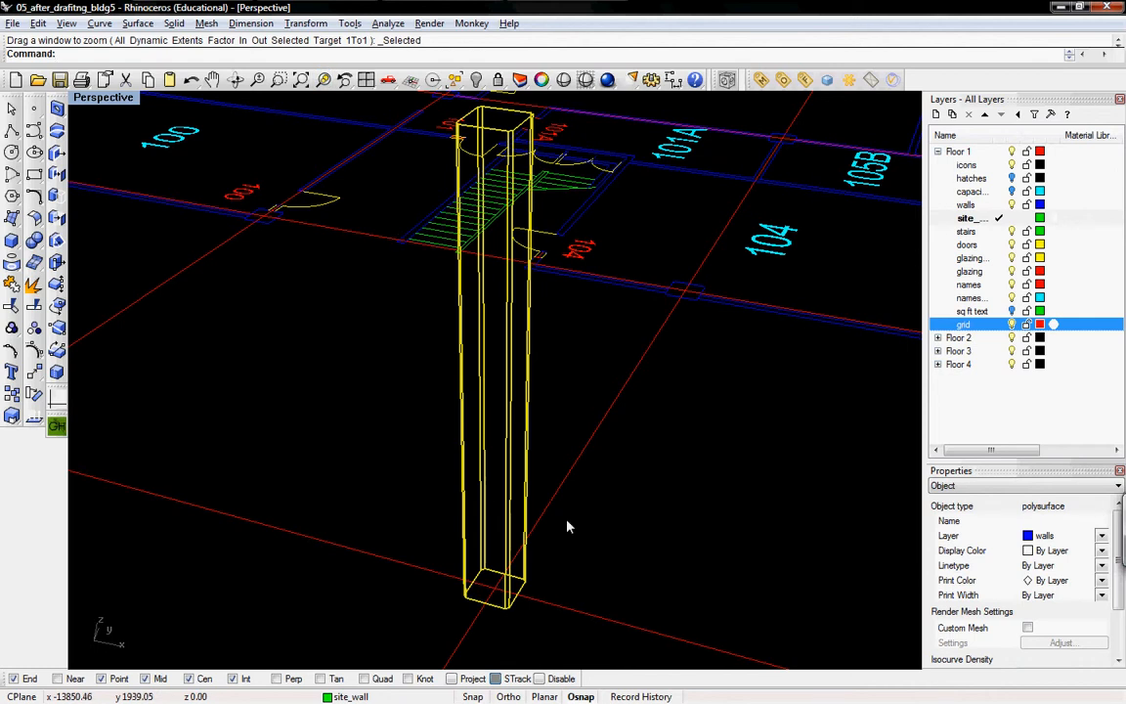
pyautogui.click(547, 452)
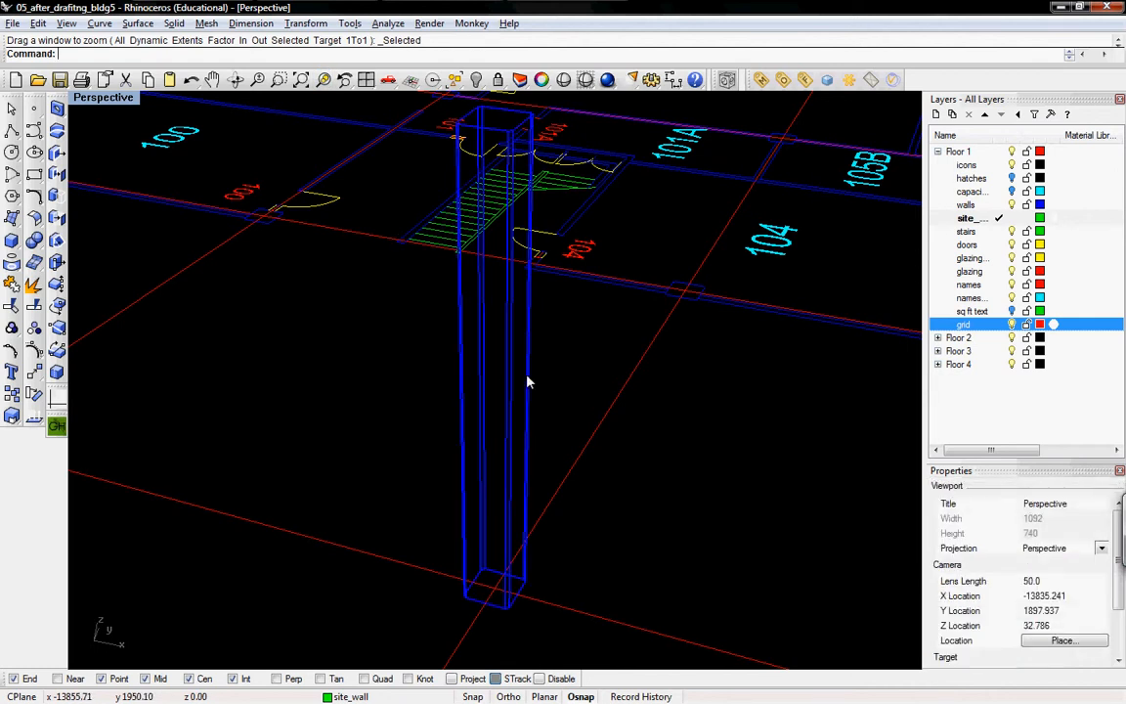
pyautogui.moveTo(535, 373); pyautogui.dragTo(455, 377)
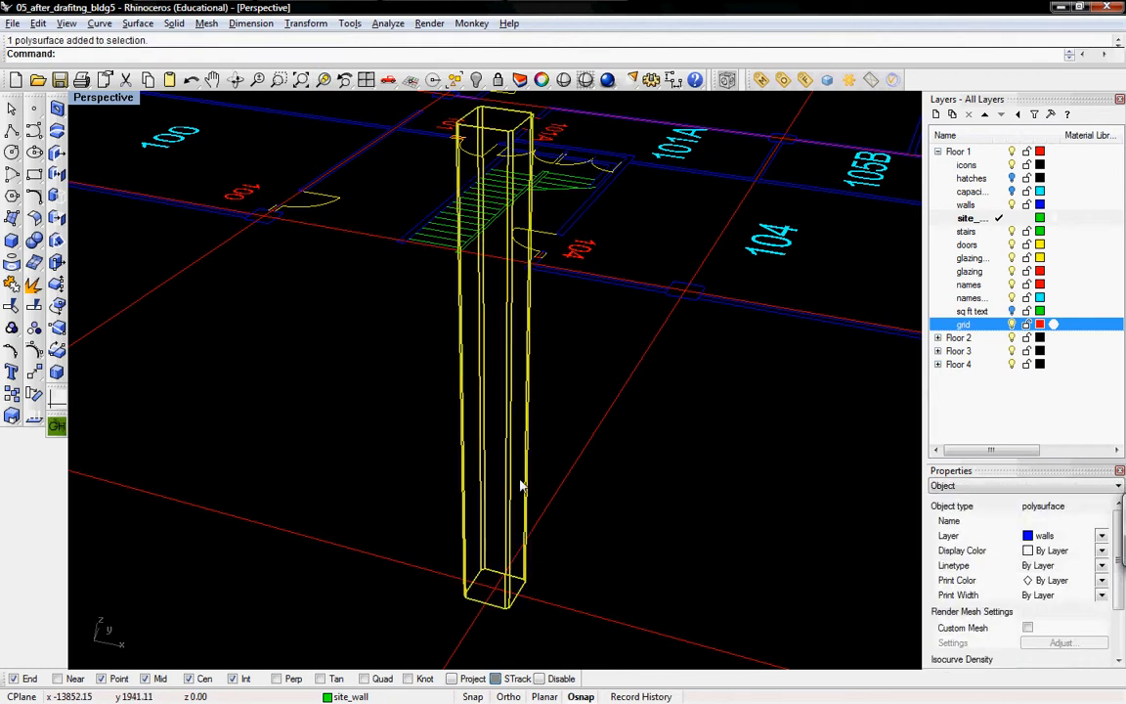
# Copy the column from the grid intersection at its base to the next intersection, 30 units along the row, beside the stair above room 117.
pyautogui.moveTo(761, 484); pyautogui.dragTo(522, 513, button='right')
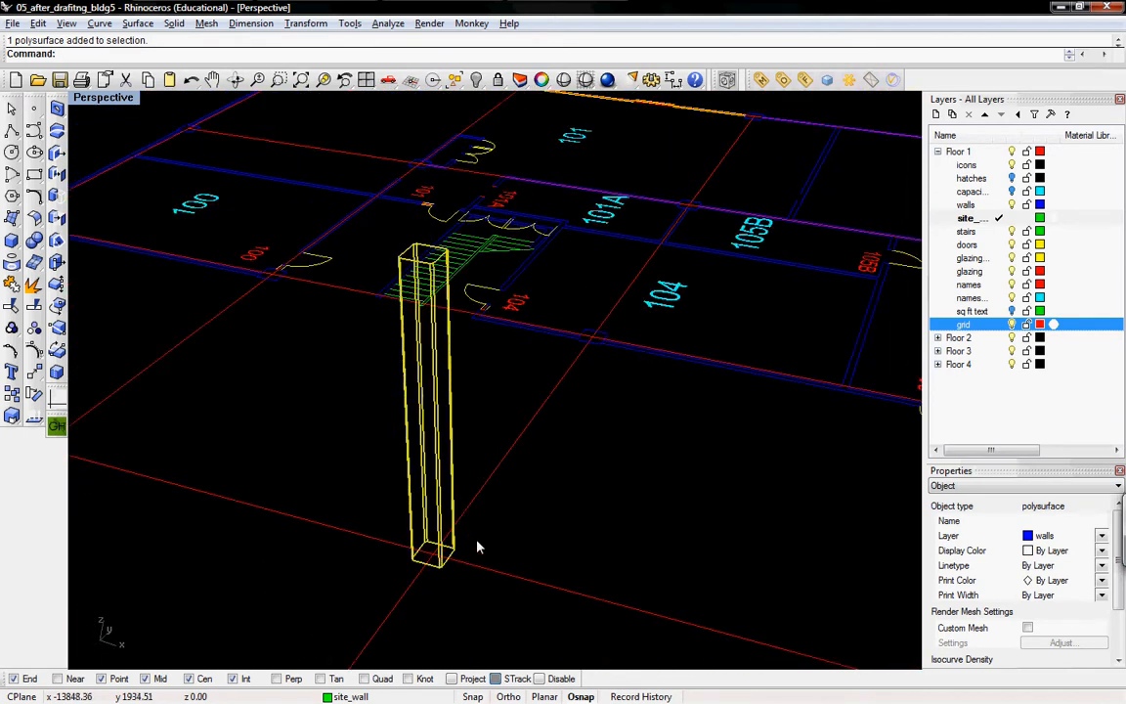
pyautogui.scroll(2, 430, 557)
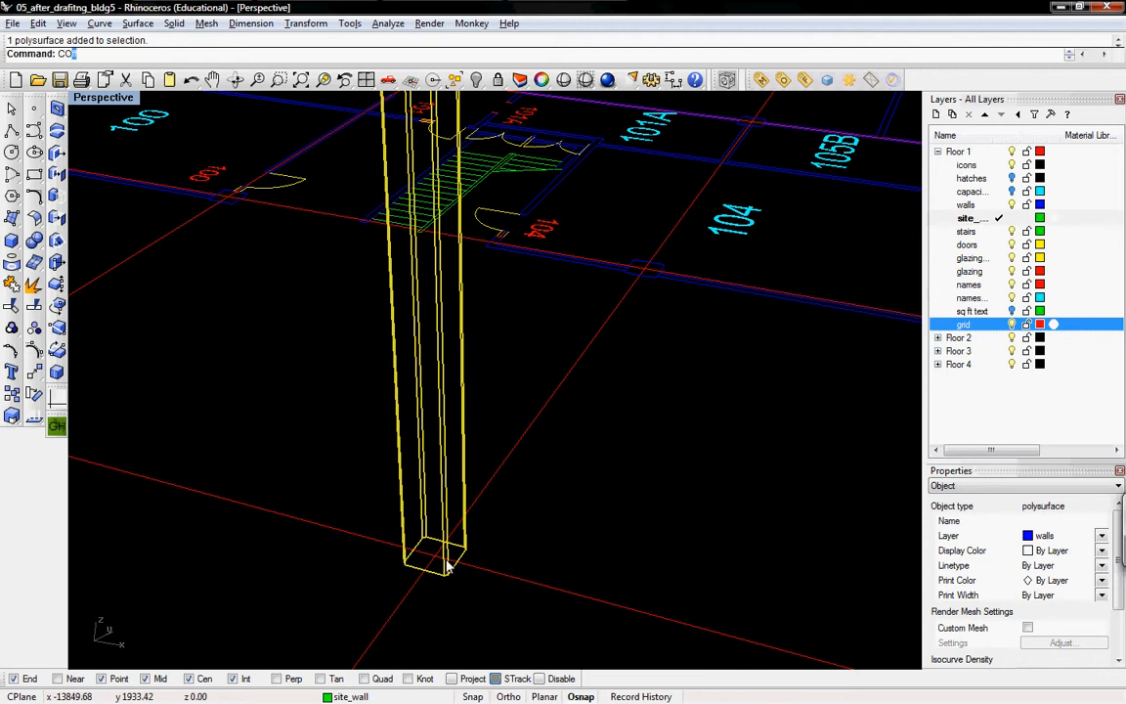
pyautogui.write('py')
pyautogui.press('Return')
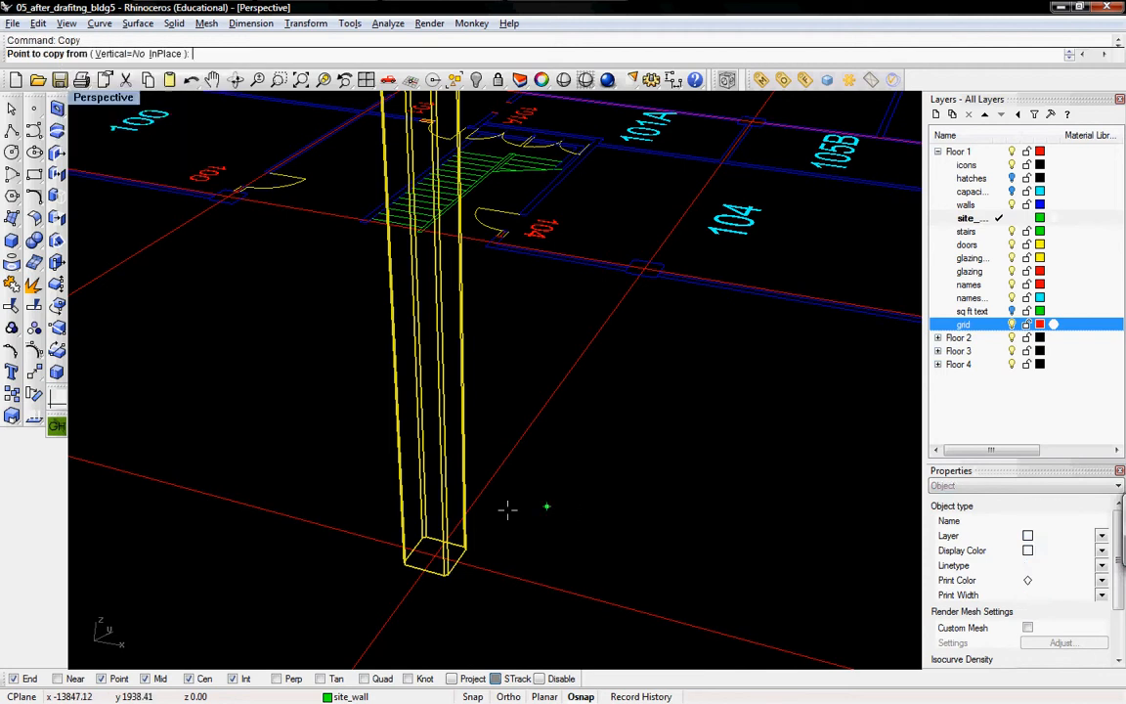
pyautogui.click(435, 557)
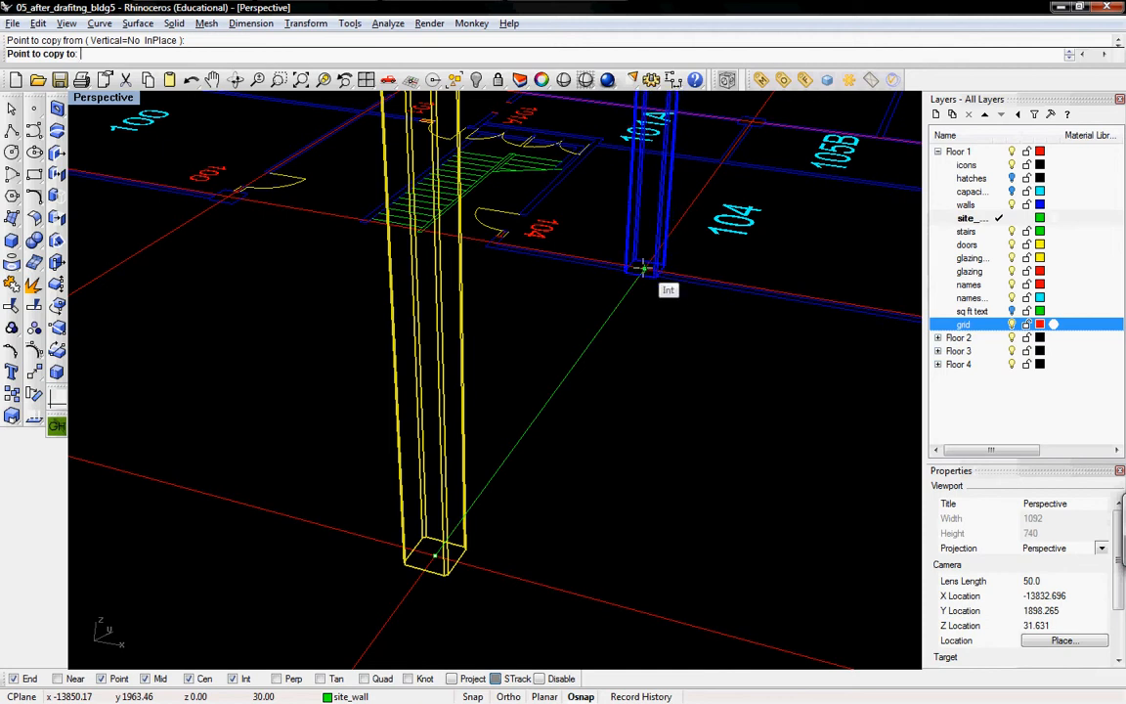
pyautogui.hotkey('ctrl', 'F1')
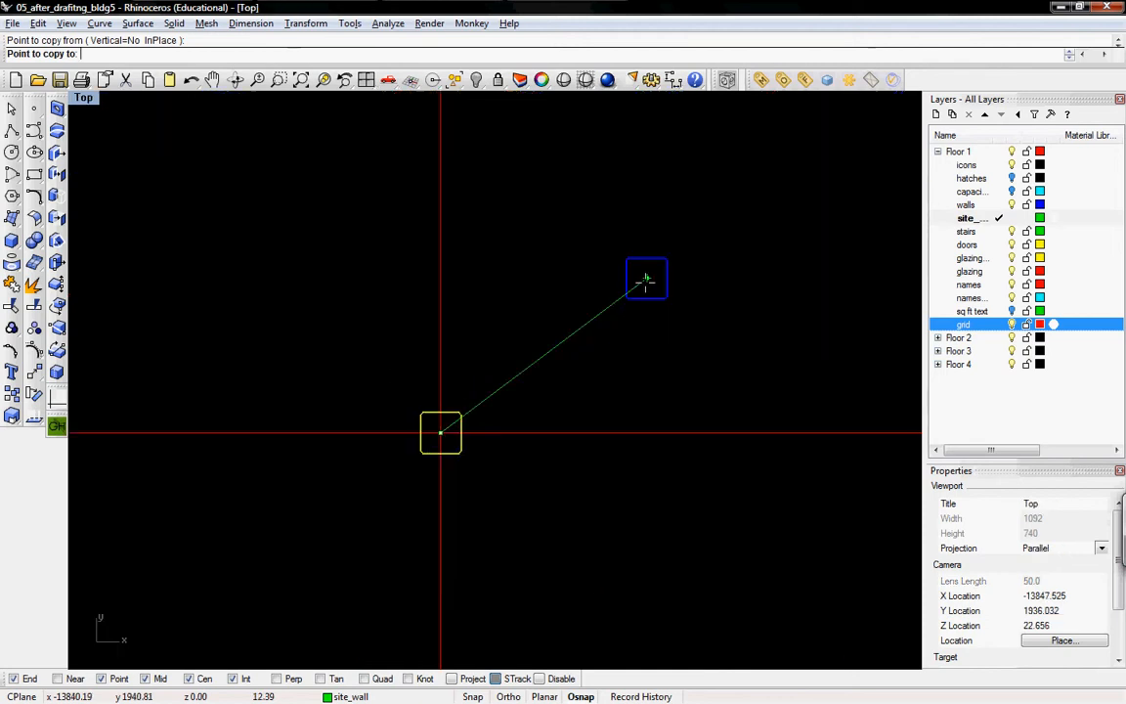
pyautogui.moveTo(759, 427); pyautogui.dragTo(209, 356, button='right')
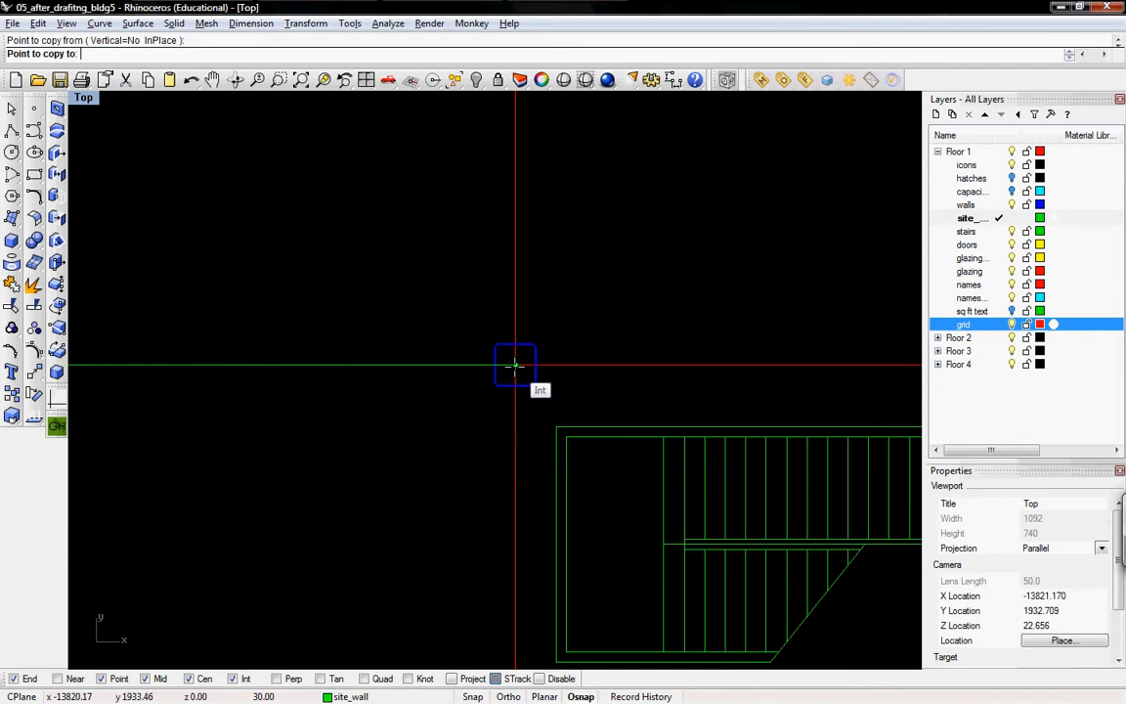
pyautogui.click(514, 364)
# Set the running Copy command to FromLastPoint=Yes and UseLastDistance=Yes.
pyautogui.scroll(-5, 586, 365)
pyautogui.moveTo(595, 366)
pyautogui.mouseDown(button='right')
pyautogui.moveTo(409, 352)
pyautogui.moveTo(408, 374)
pyautogui.mouseUp(button='right')
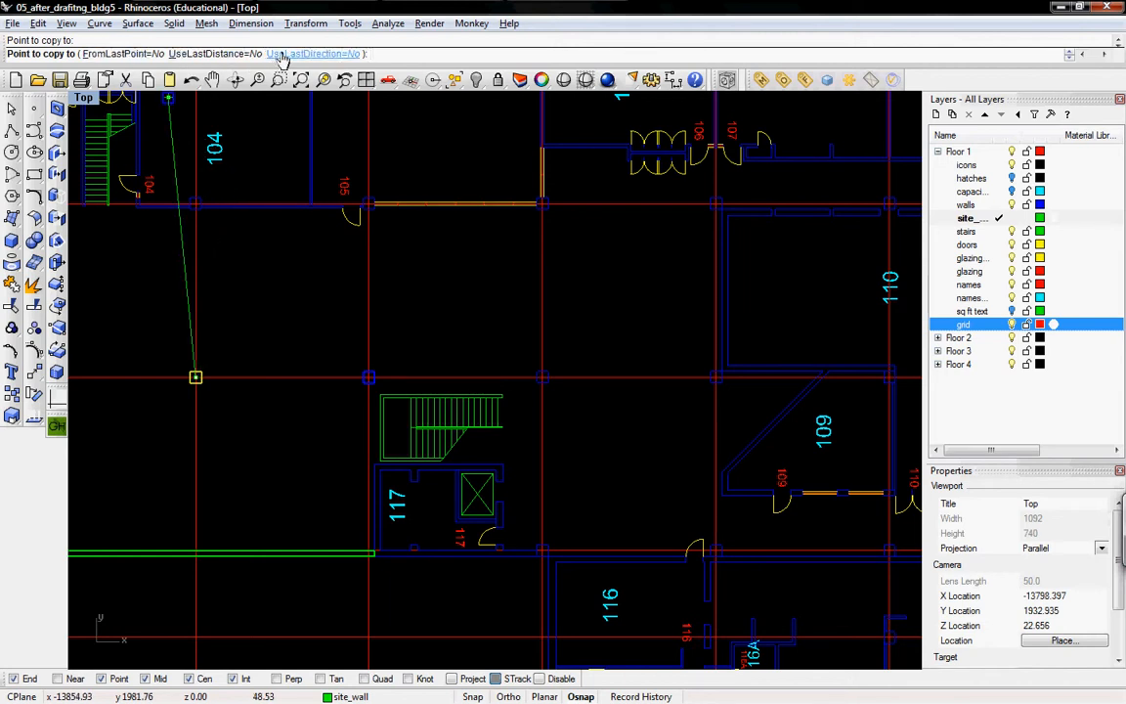
pyautogui.click(129, 55)
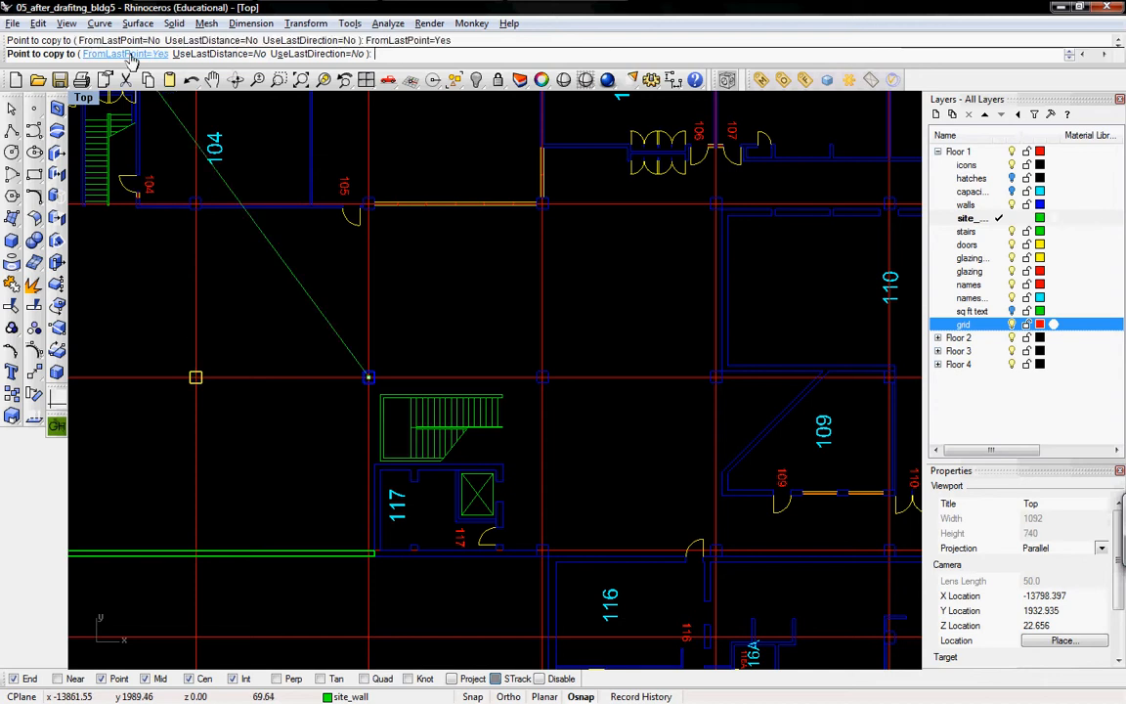
pyautogui.click(208, 55)
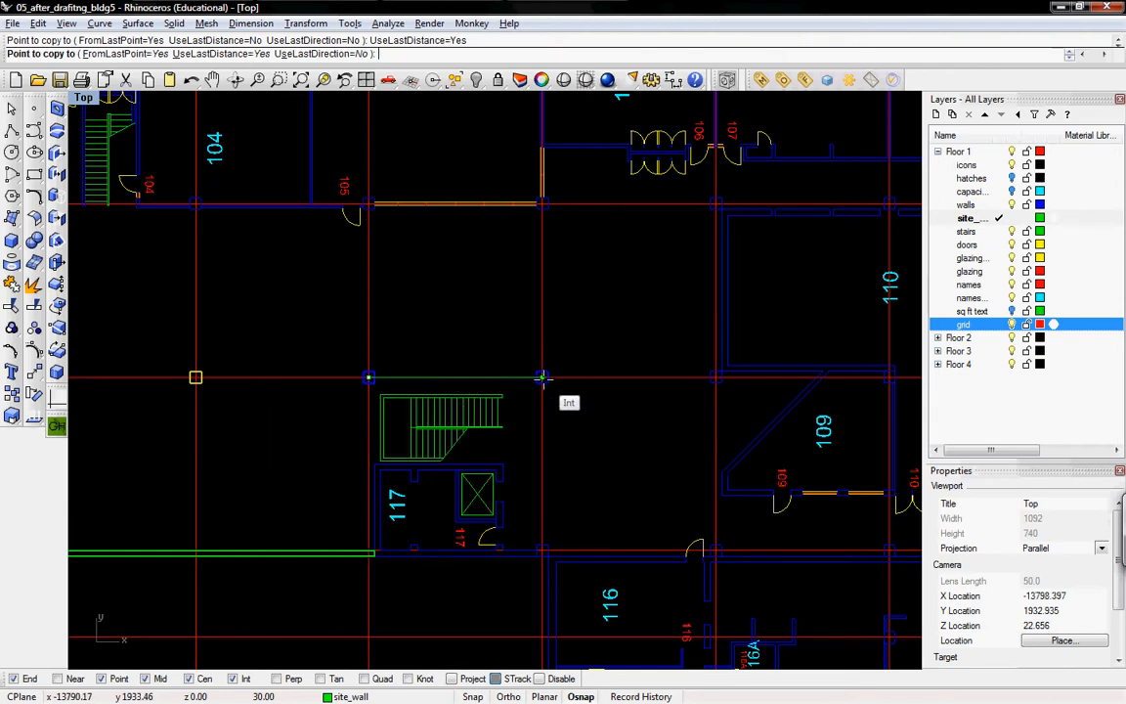
# Copy the column 30 units at a time along its row to the next three grid intersections, ending at the corner of room 109 beside room 111T.
pyautogui.scroll(5, 542, 377)
pyautogui.scroll(4, 754, 397)
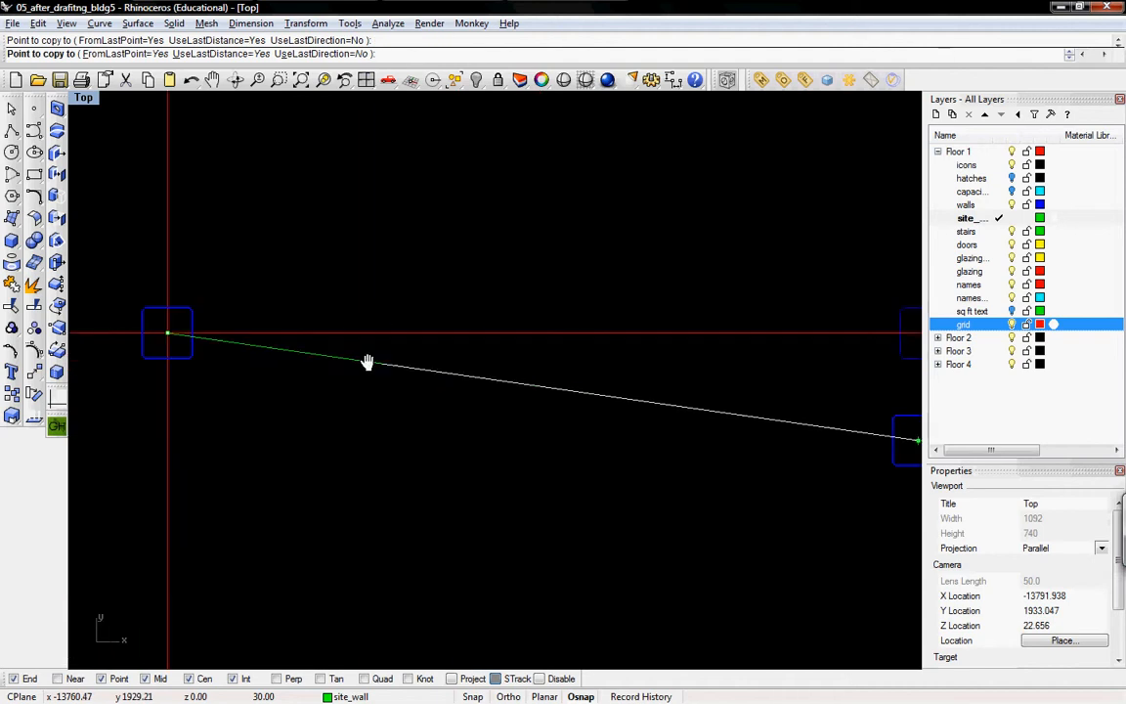
pyautogui.scroll(-4, 386, 360)
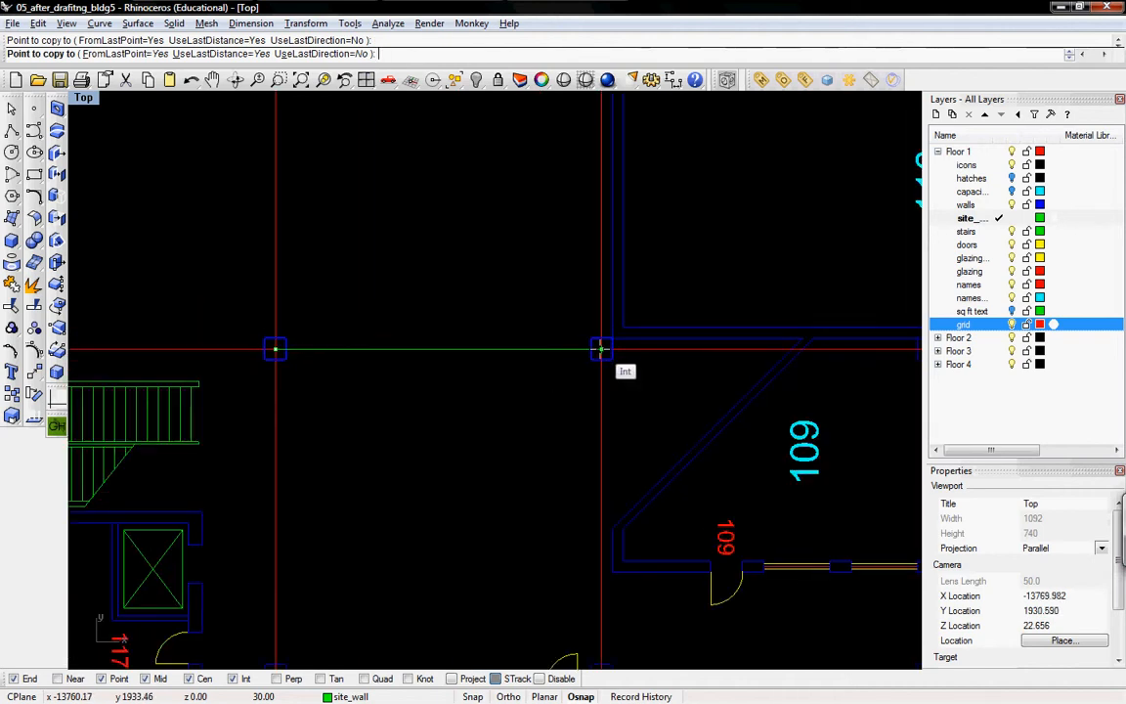
pyautogui.scroll(-3, 598, 353)
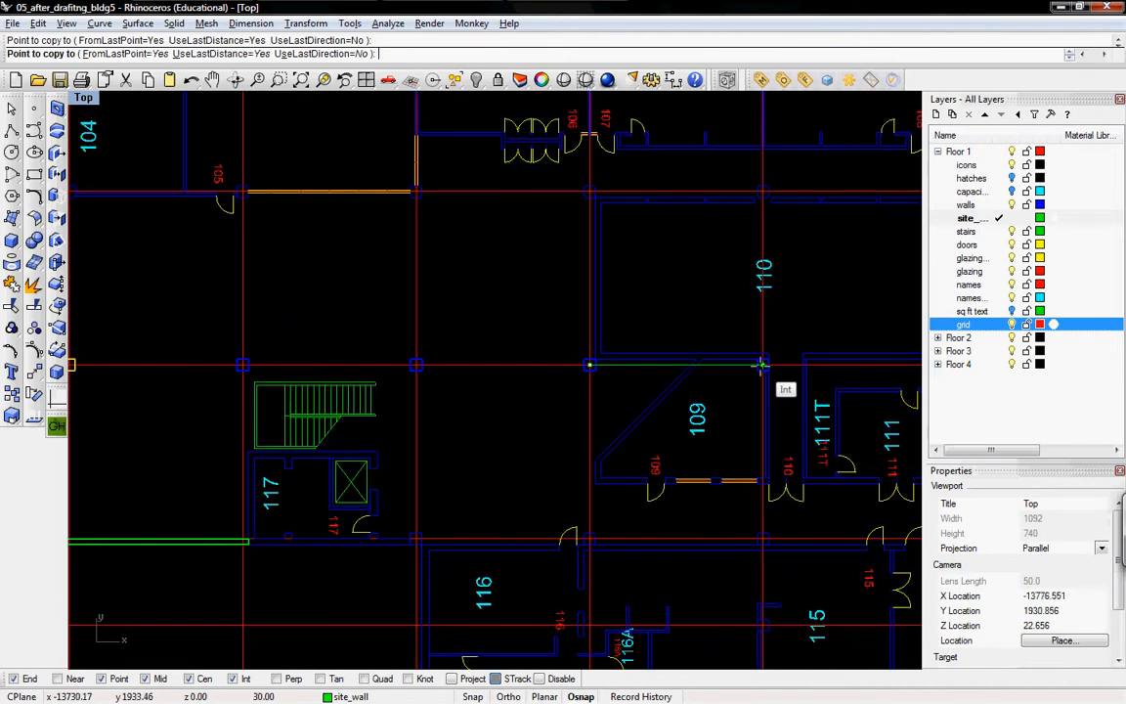
# Continue the 30-unit copies on the row below, from under room 109 back along the corridor to the corner of room 116 near room 117.
pyautogui.moveTo(775, 393); pyautogui.dragTo(480, 278, button='right')
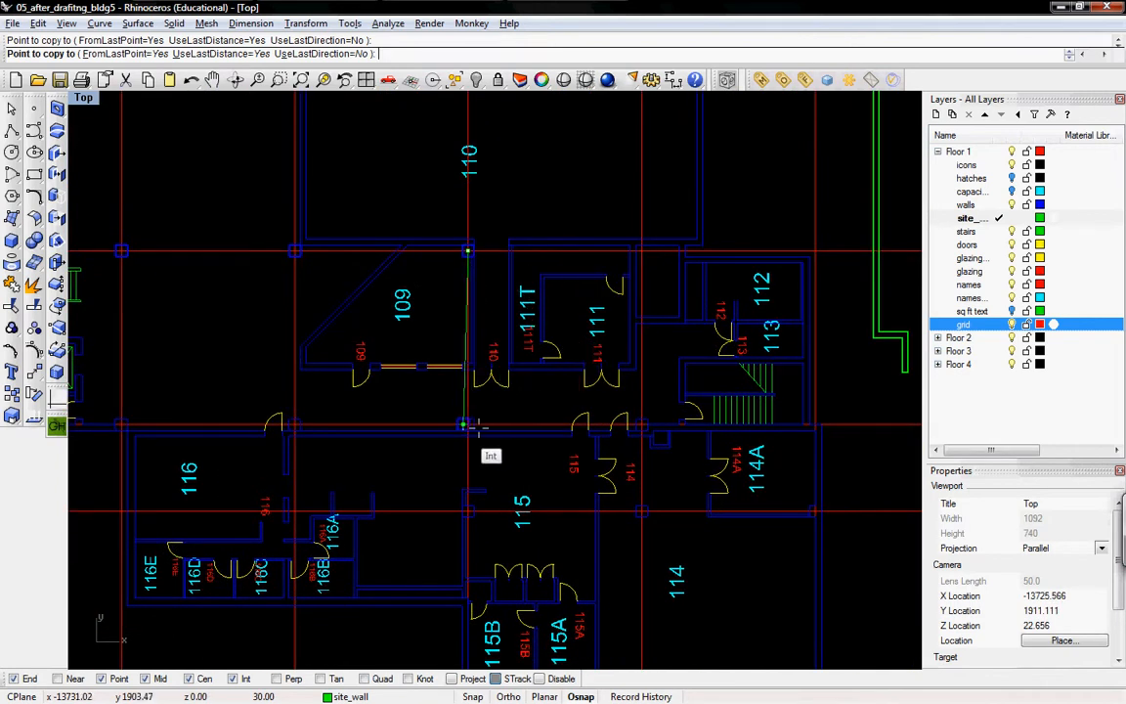
pyautogui.moveTo(467, 425); pyautogui.dragTo(623, 390, button='right')
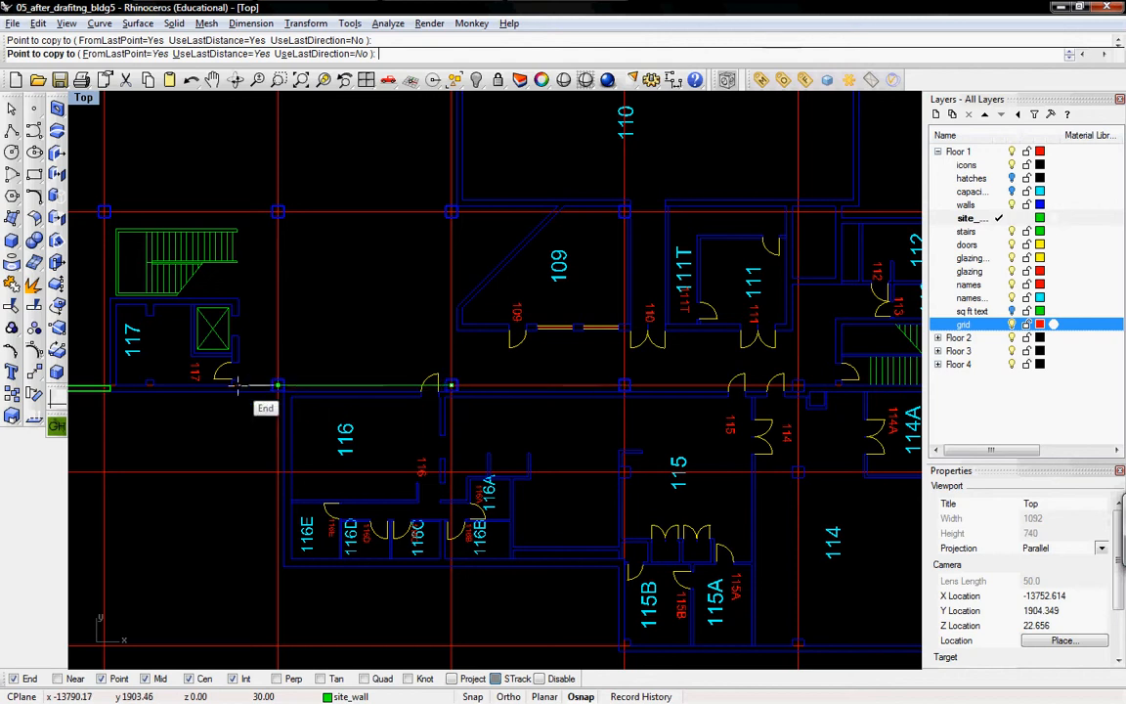
pyautogui.scroll(5, 238, 385)
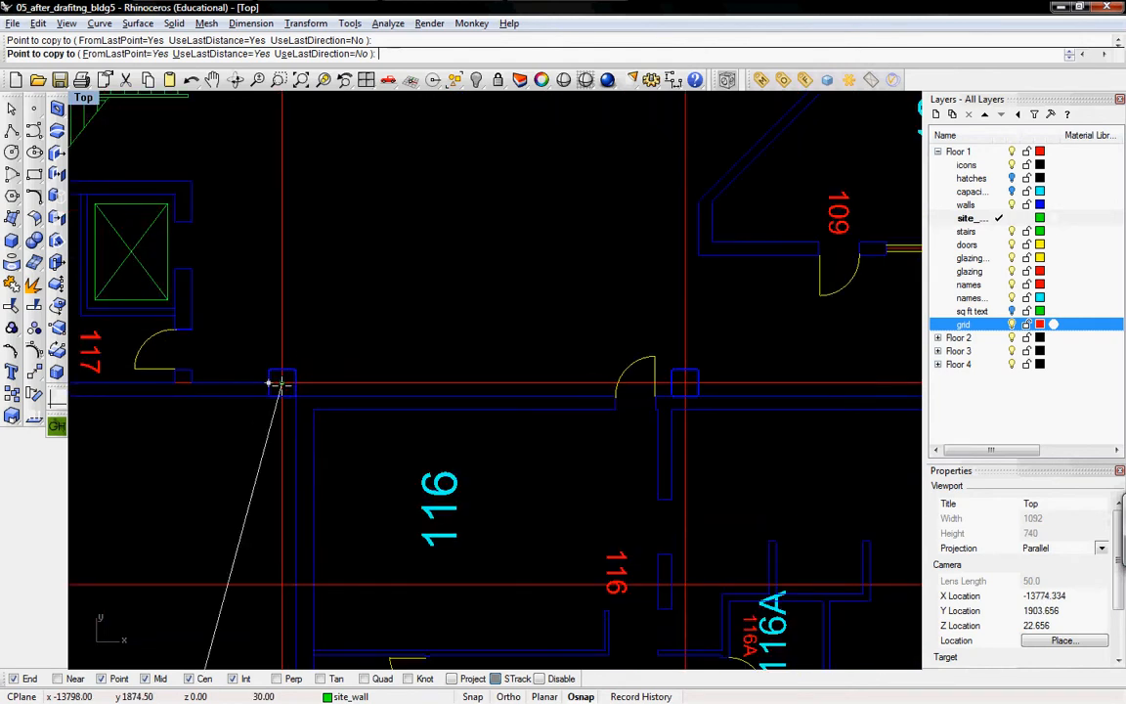
pyautogui.click(281, 383)
# Set the running Copy command to UseLastDistance=No and FromLastPoint=No.
pyautogui.moveTo(470, 467); pyautogui.dragTo(305, 291, button='right')
pyautogui.scroll(-4, 307, 291)
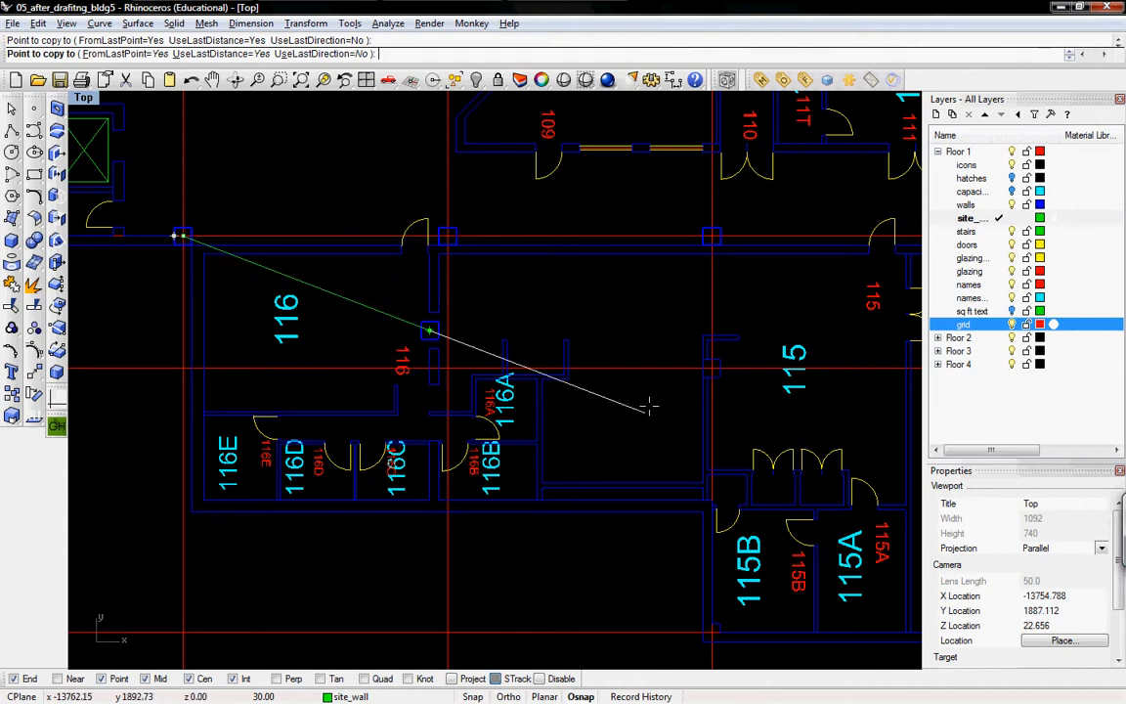
pyautogui.moveTo(729, 377); pyautogui.dragTo(527, 402, button='right')
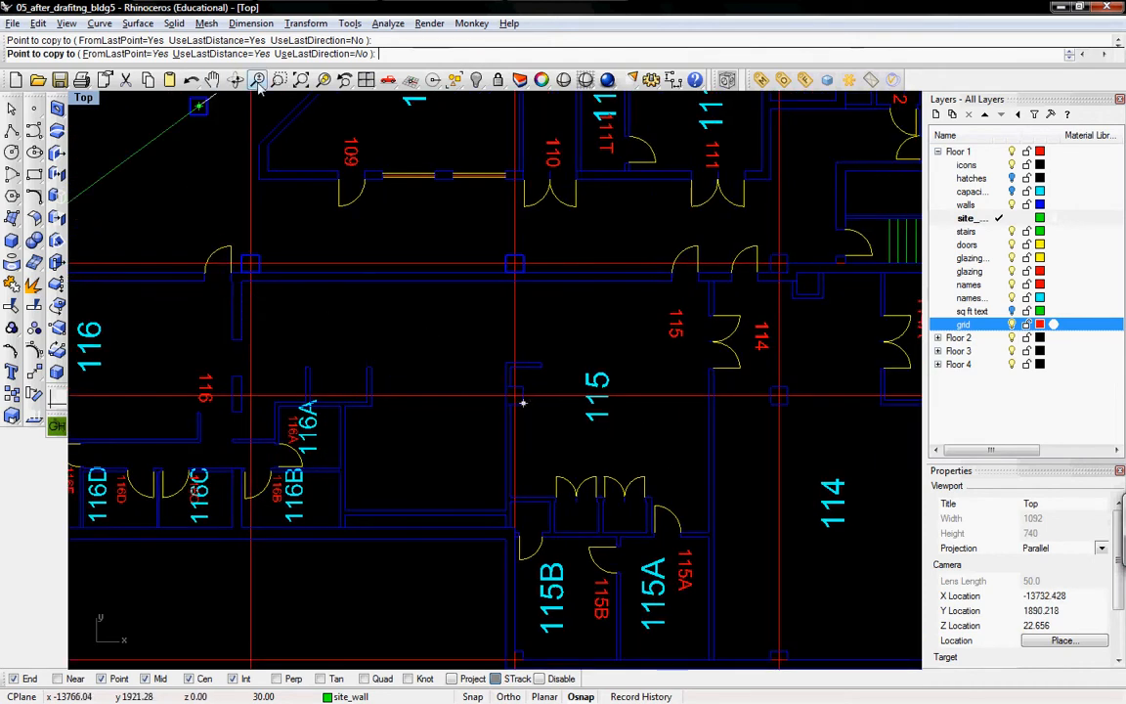
pyautogui.click(230, 55)
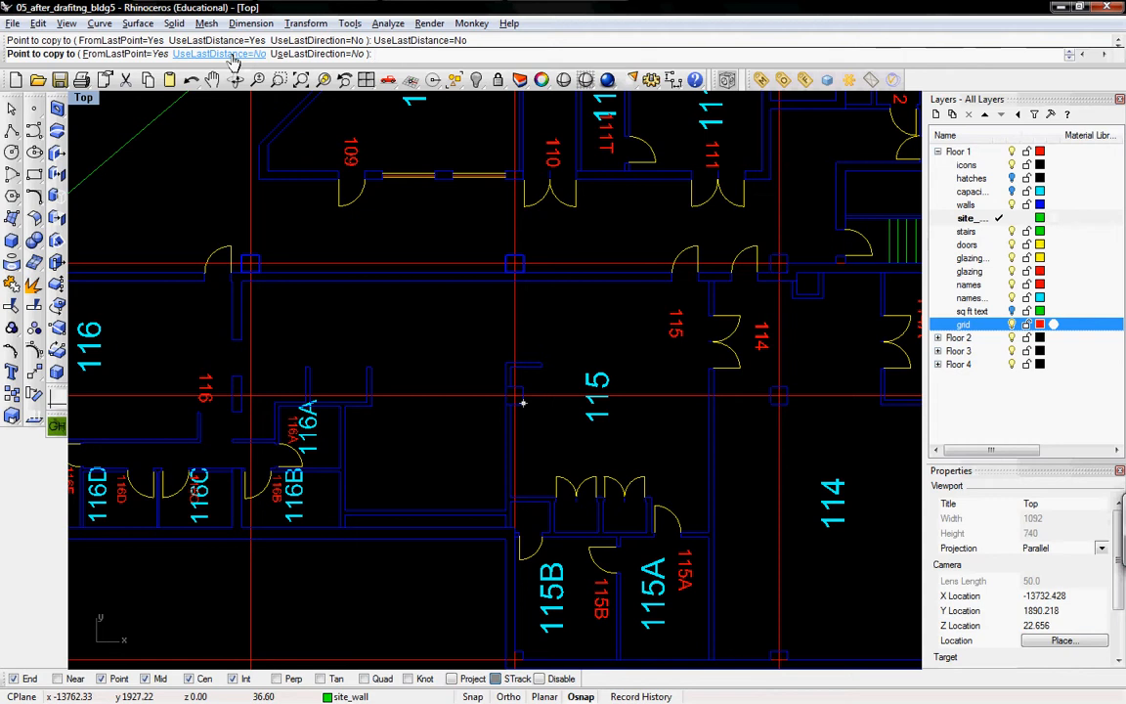
pyautogui.click(125, 54)
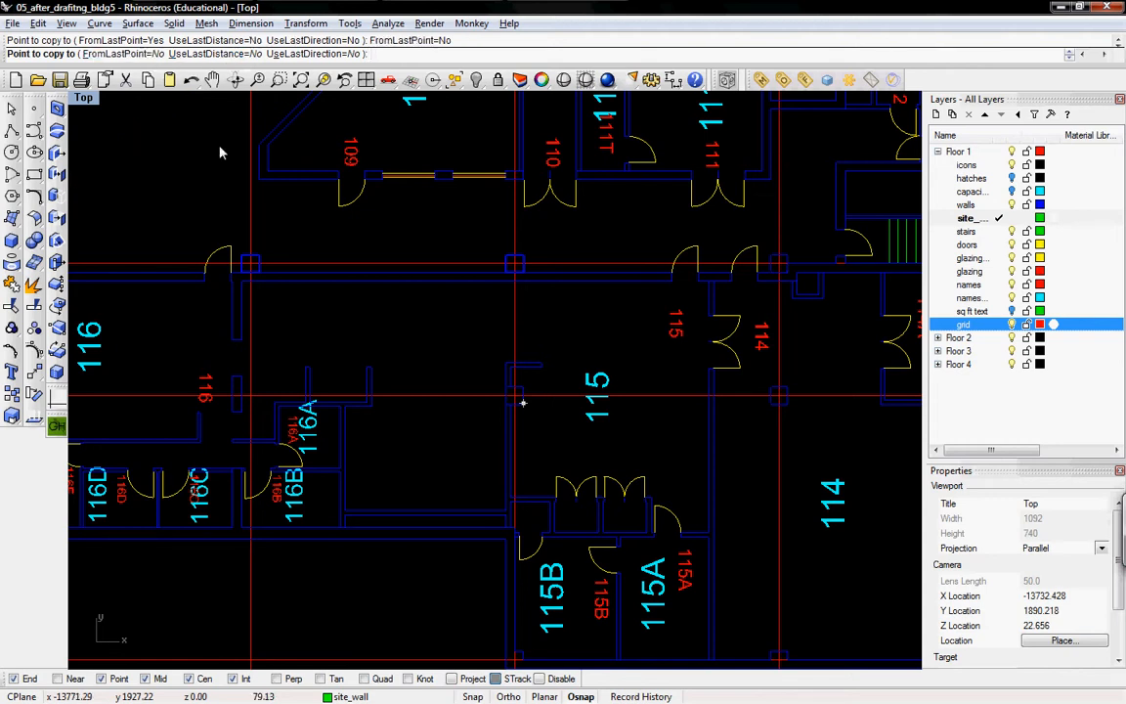
# Copy the column to the intersections on the wall of room 115, at the outer corner of room 115B and on the lower wall of room 114.
pyautogui.scroll(4, 523, 402)
pyautogui.scroll(2, 522, 402)
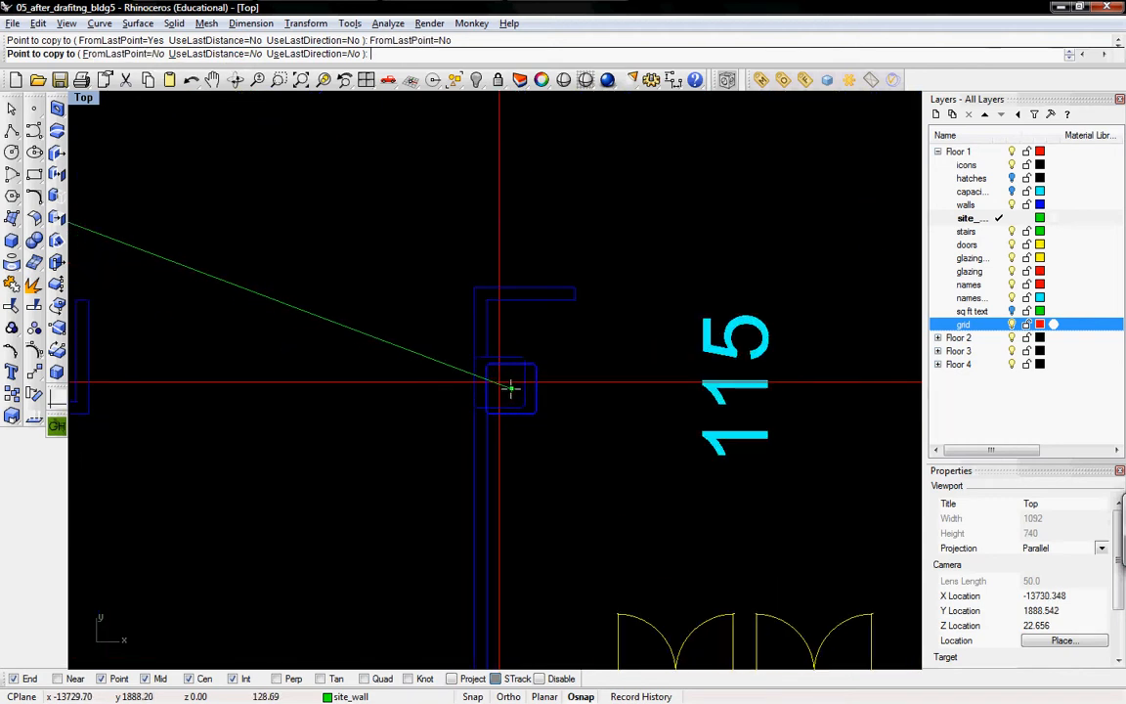
pyautogui.scroll(-8, 510, 388)
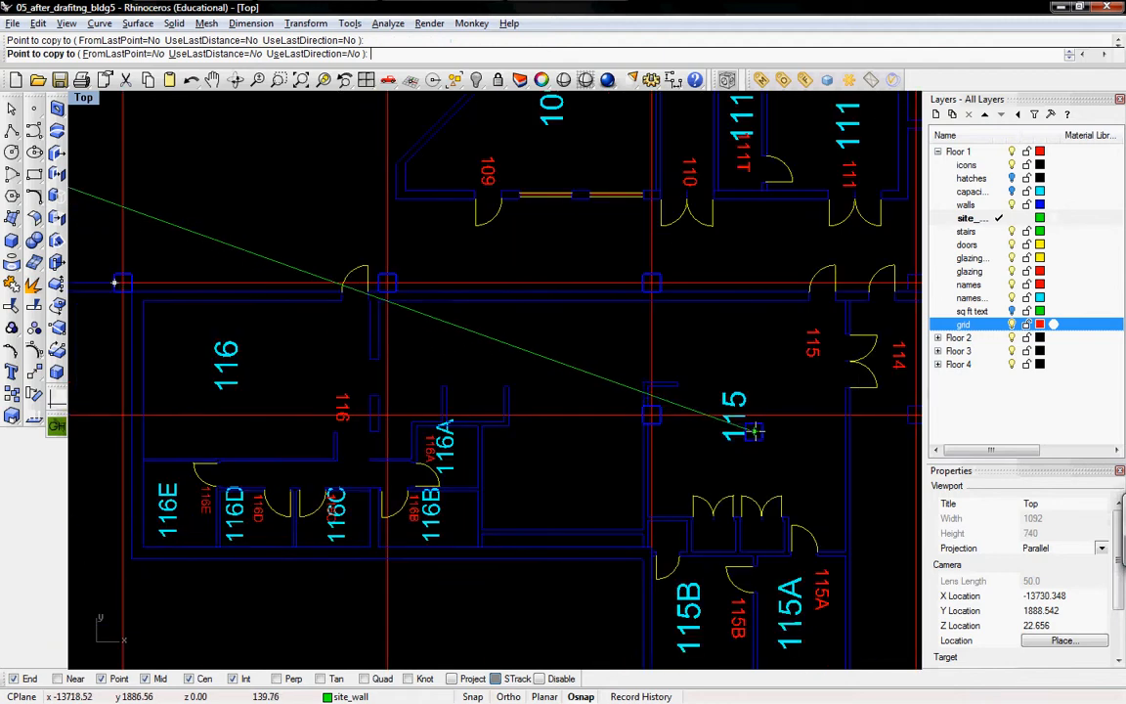
pyautogui.scroll(4, 526, 553)
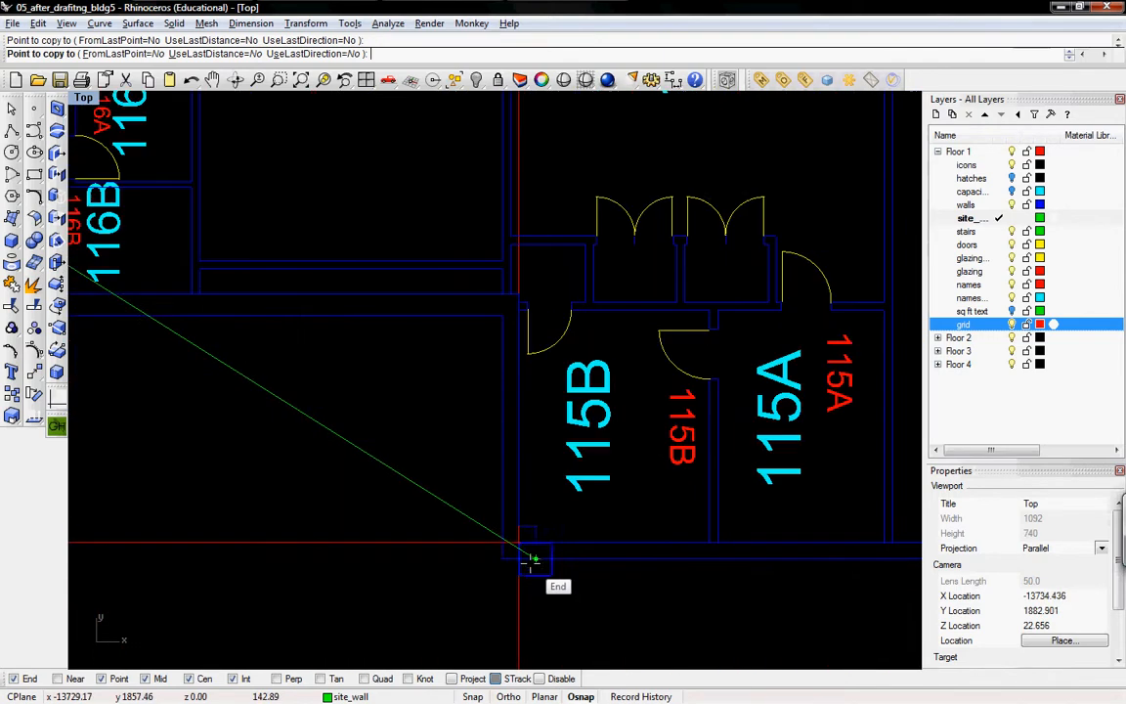
pyautogui.click(519, 541)
pyautogui.moveTo(757, 537); pyautogui.dragTo(490, 519, button='right')
pyautogui.scroll(-8, 713, 515)
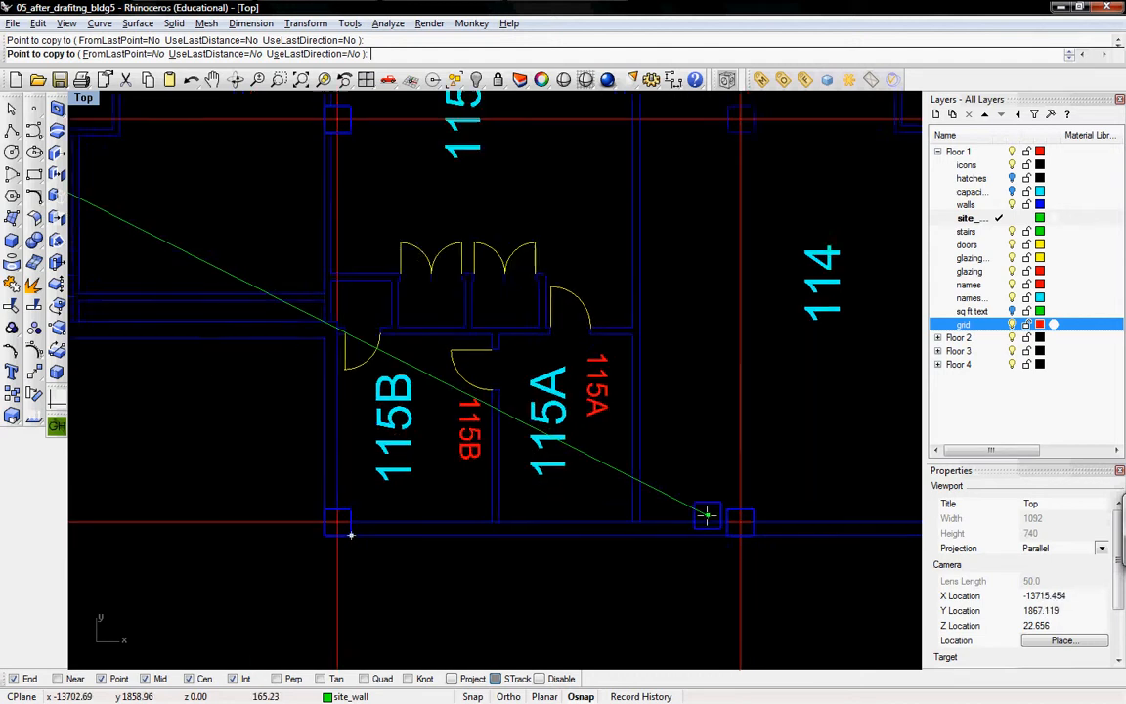
# Copy the column to the intersection inside room 114, the lower corner of room 114A and the lower outer corner of room 114.
pyautogui.moveTo(714, 374); pyautogui.dragTo(535, 534, button='right')
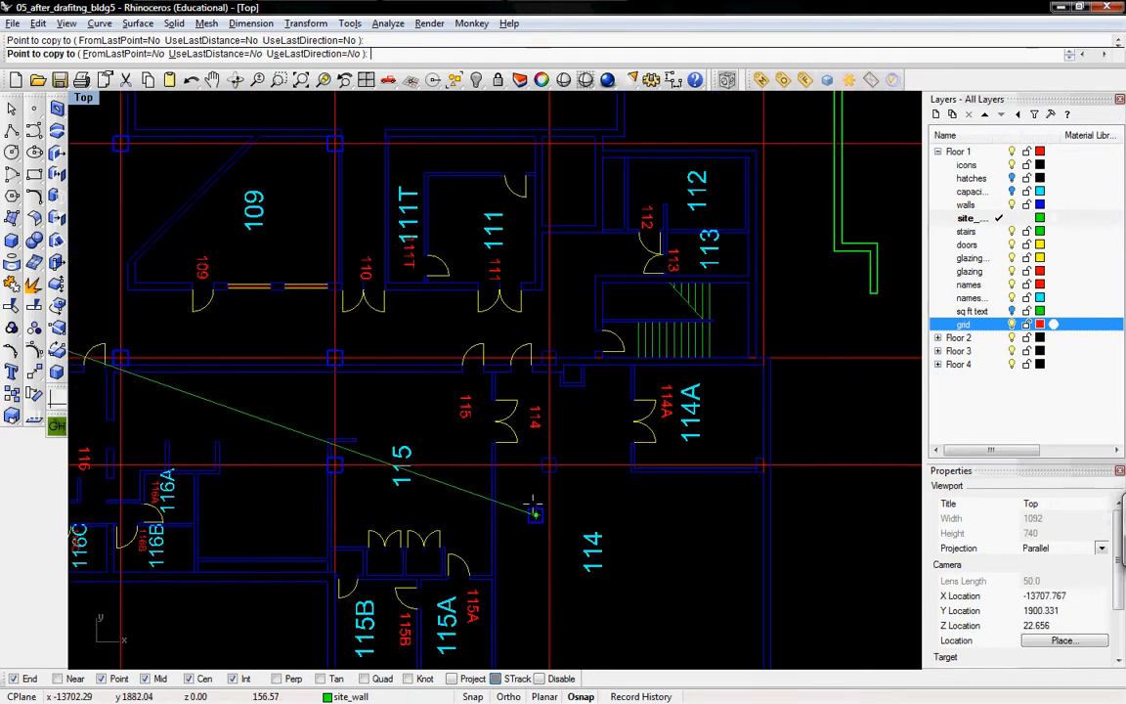
pyautogui.click(580, 473)
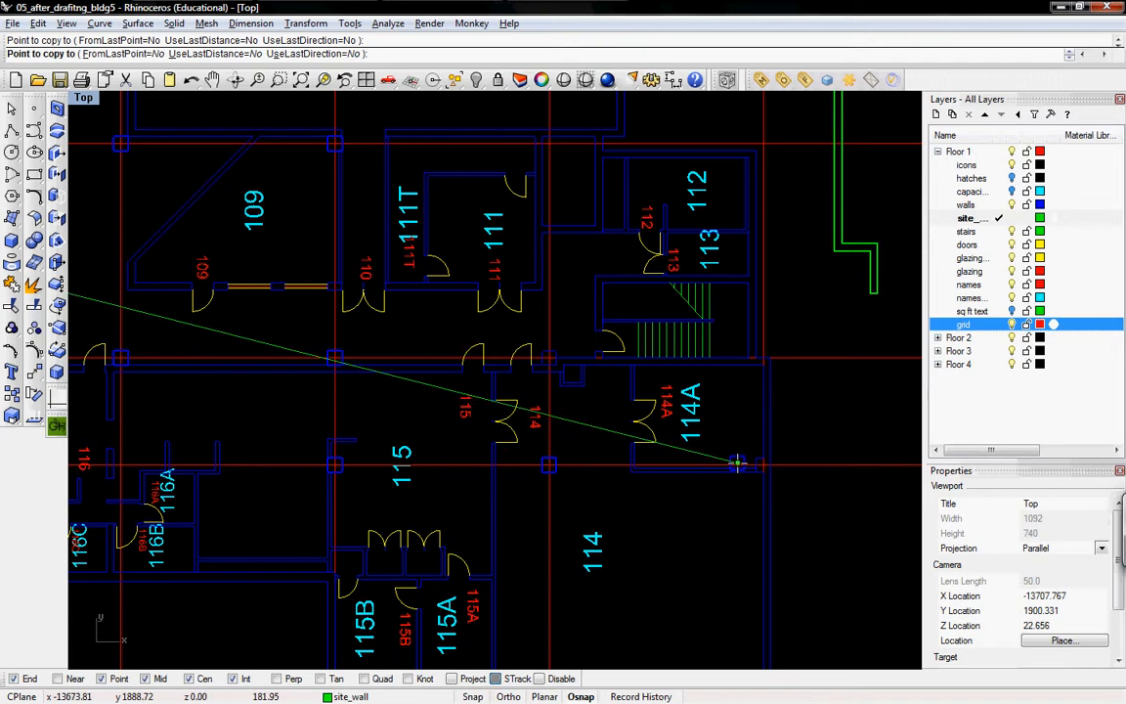
pyautogui.moveTo(734, 459); pyautogui.dragTo(621, 347, button='right')
pyautogui.click(634, 351)
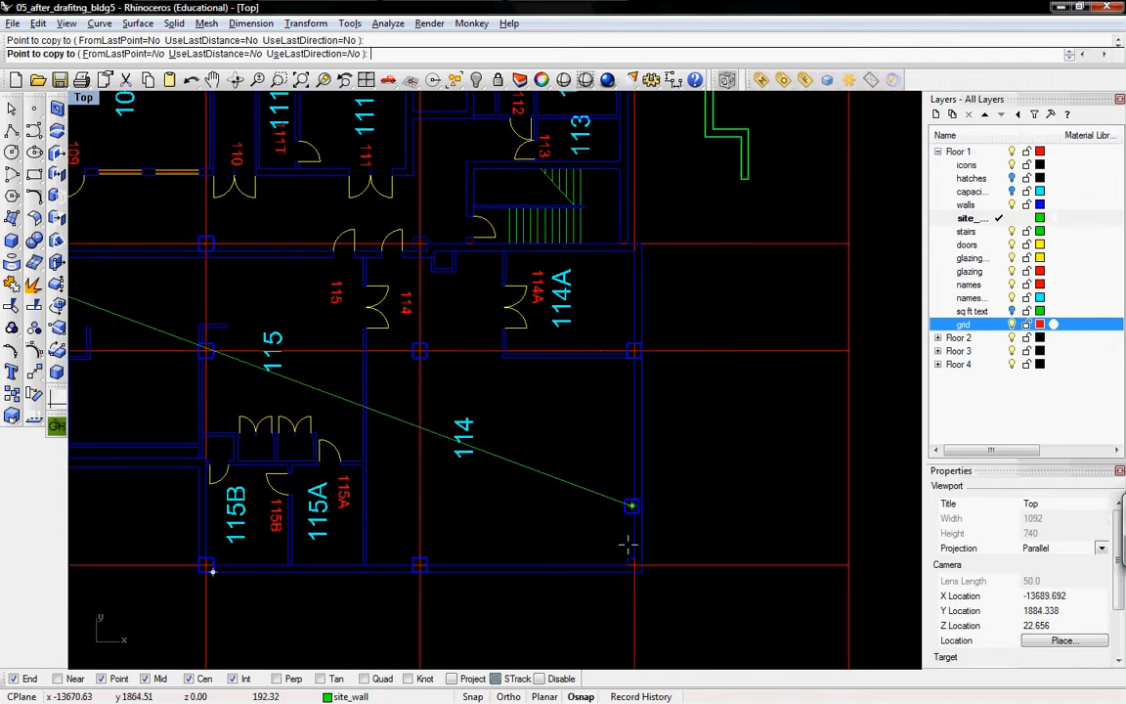
pyautogui.click(633, 565)
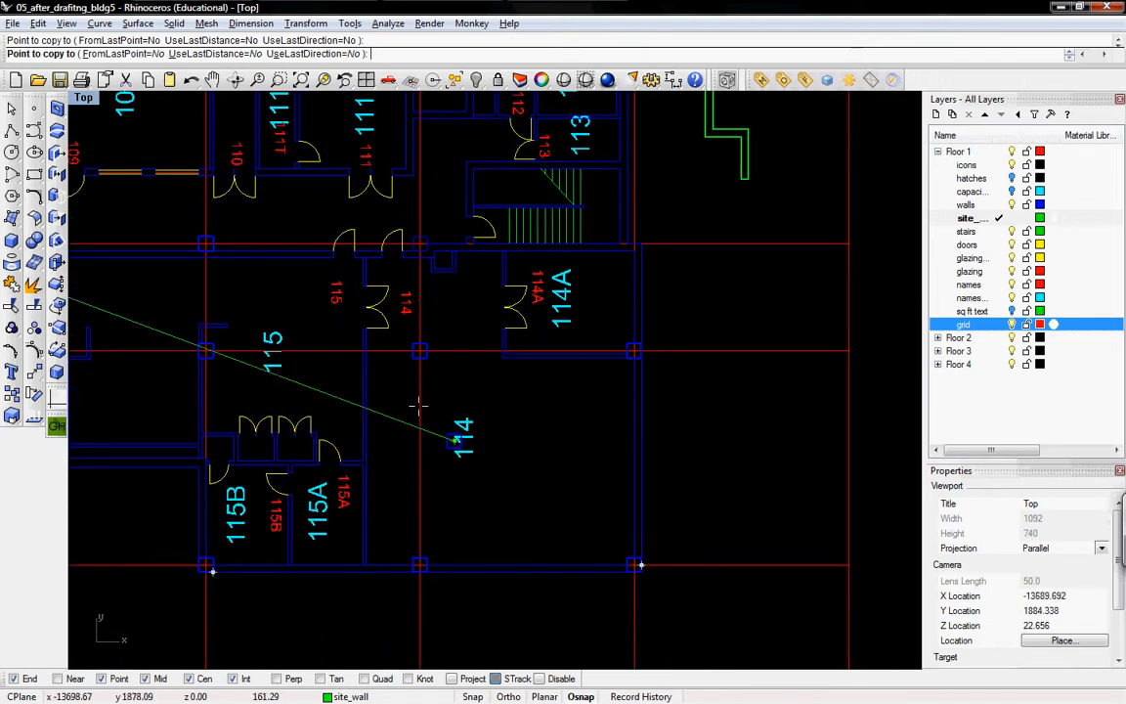
# Copy the column to the three grid intersections along the outer side wall of rooms 100 and 101.
pyautogui.moveTo(413, 355); pyautogui.dragTo(654, 562, button='right')
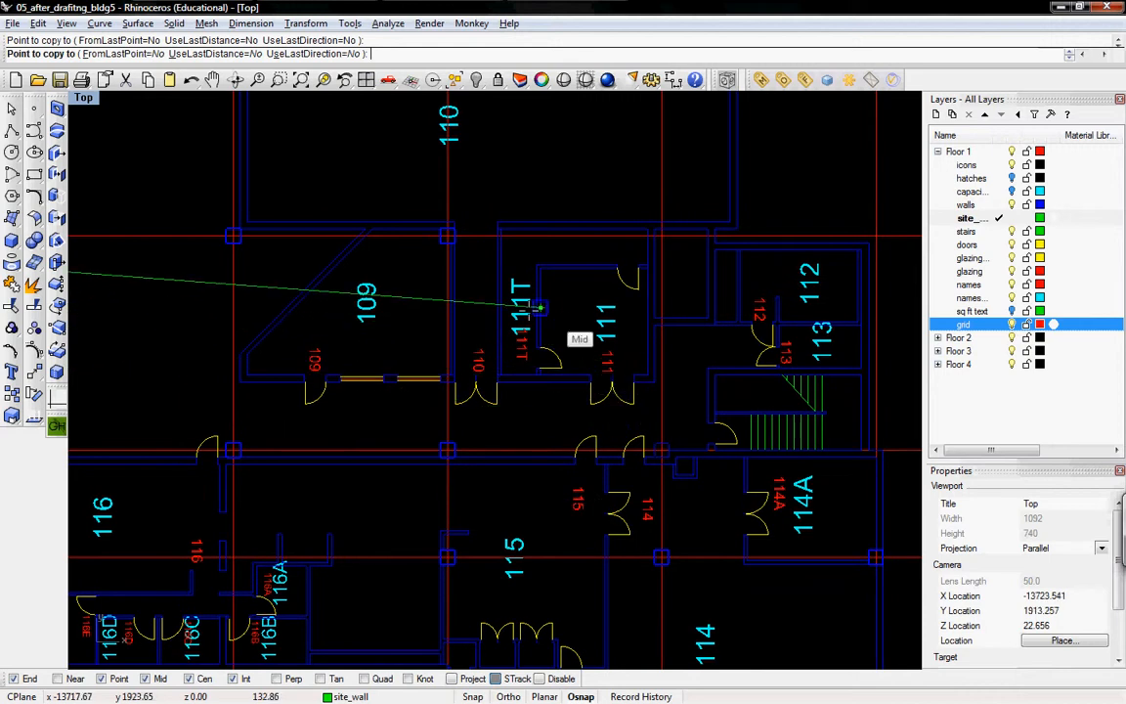
pyautogui.moveTo(513, 361); pyautogui.dragTo(745, 533, button='right')
pyautogui.moveTo(543, 450); pyautogui.dragTo(707, 535, button='right')
pyautogui.scroll(4, 284, 532)
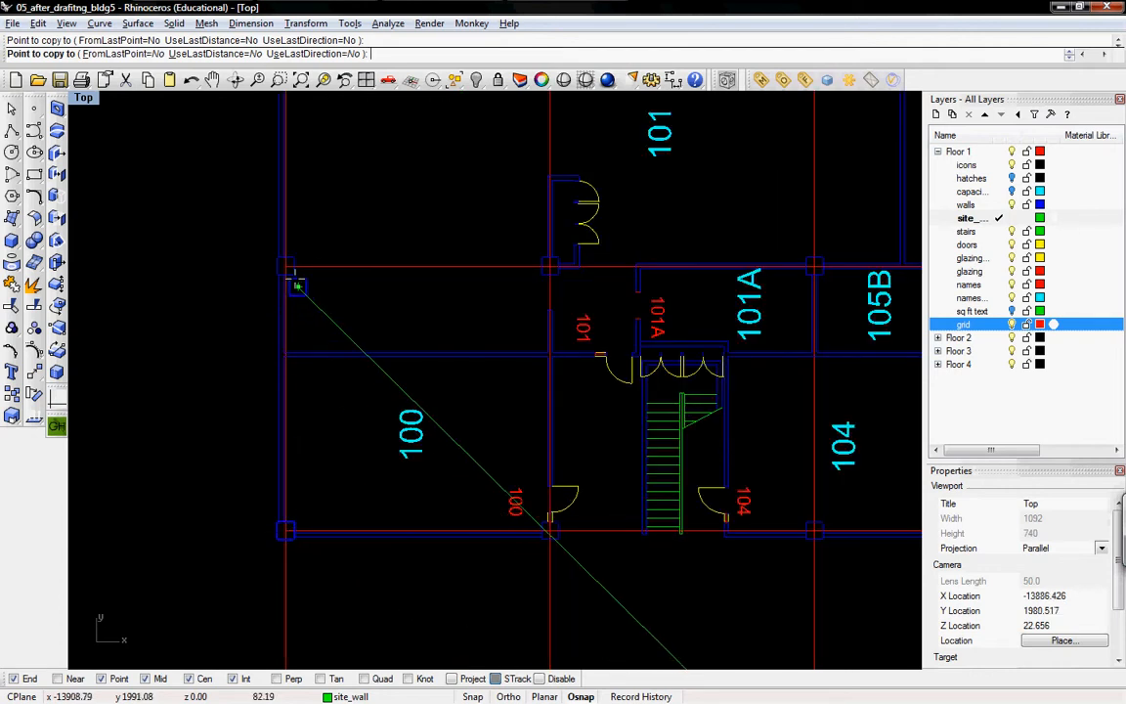
pyautogui.moveTo(284, 171); pyautogui.dragTo(285, 412, button='right')
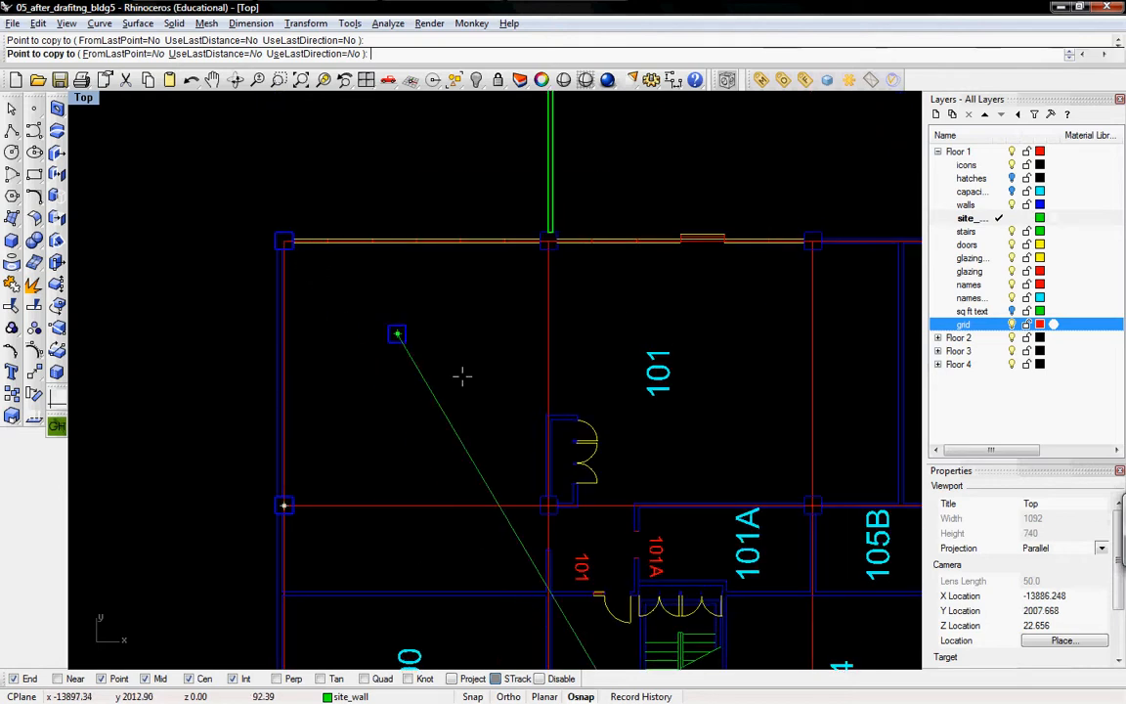
# Try to copy the column to the intersection where the green site wall meets the glazed wall of room 101, and end the Copy command.
pyautogui.moveTo(462, 377); pyautogui.dragTo(361, 309, button='right')
pyautogui.scroll(-2, 364, 309)
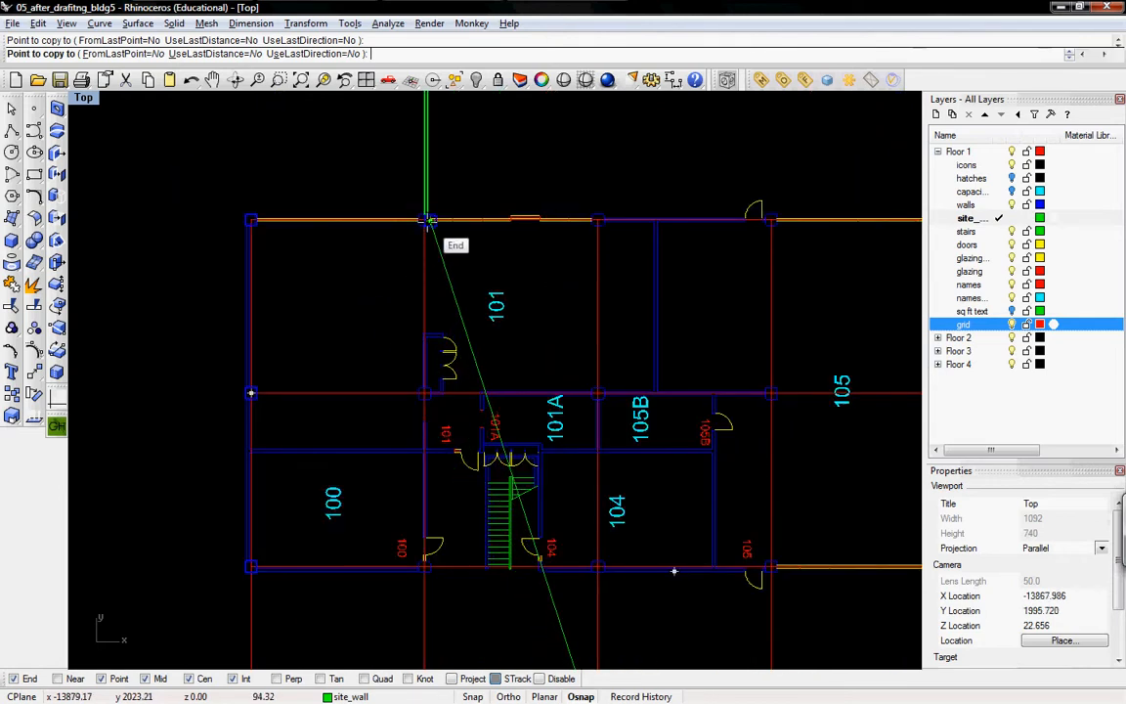
pyautogui.scroll(5, 425, 221)
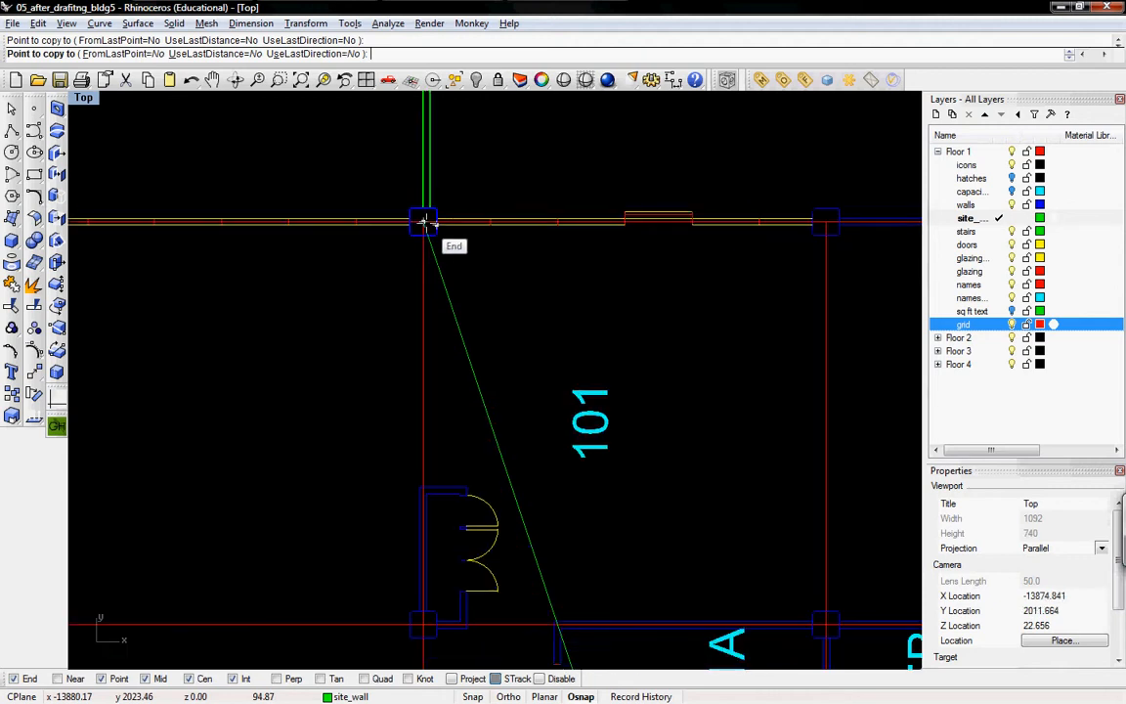
pyautogui.scroll(4, 425, 256)
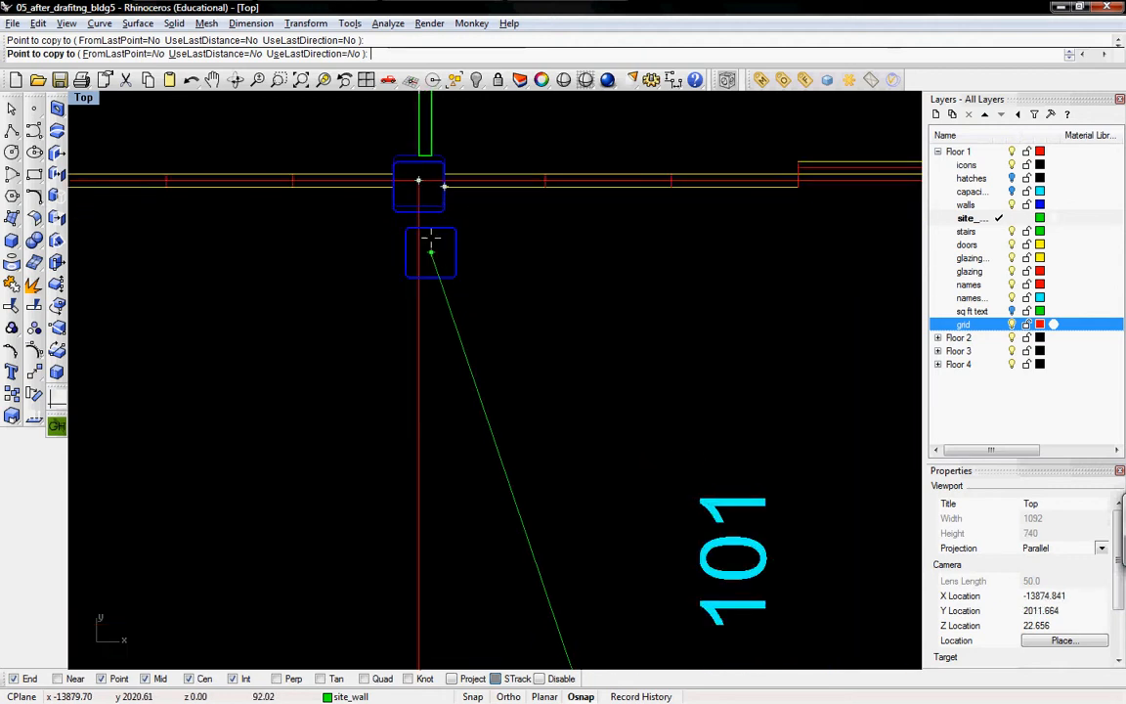
pyautogui.scroll(3, 393, 305)
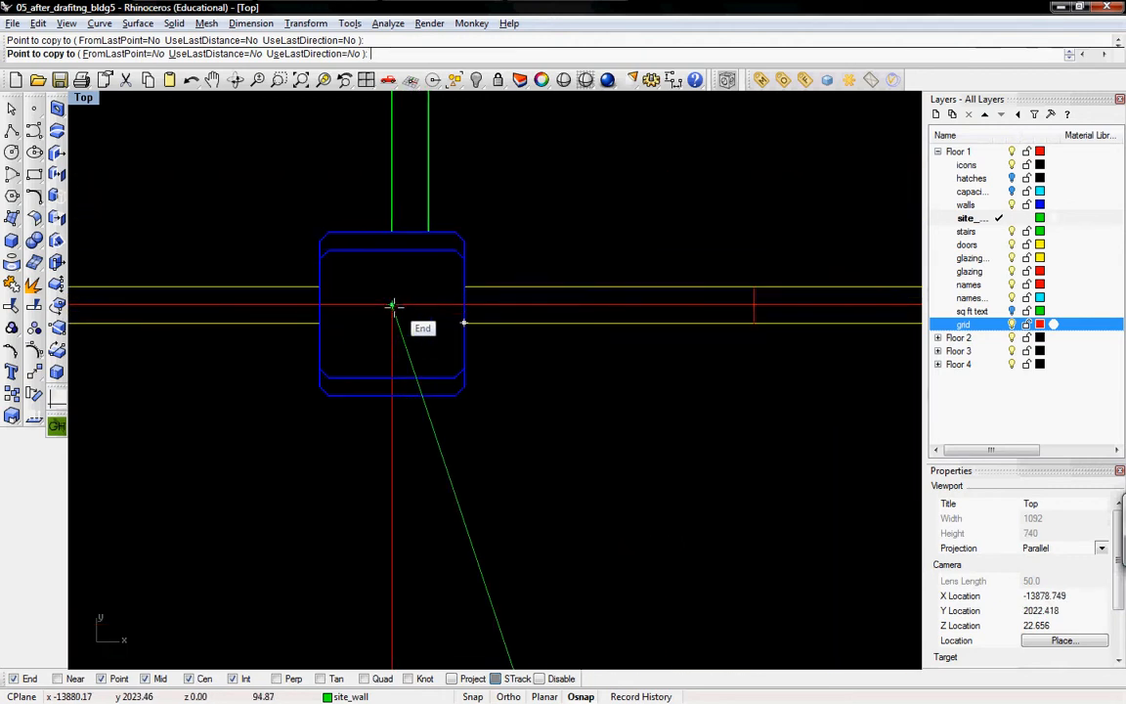
pyautogui.scroll(-2, 389, 353)
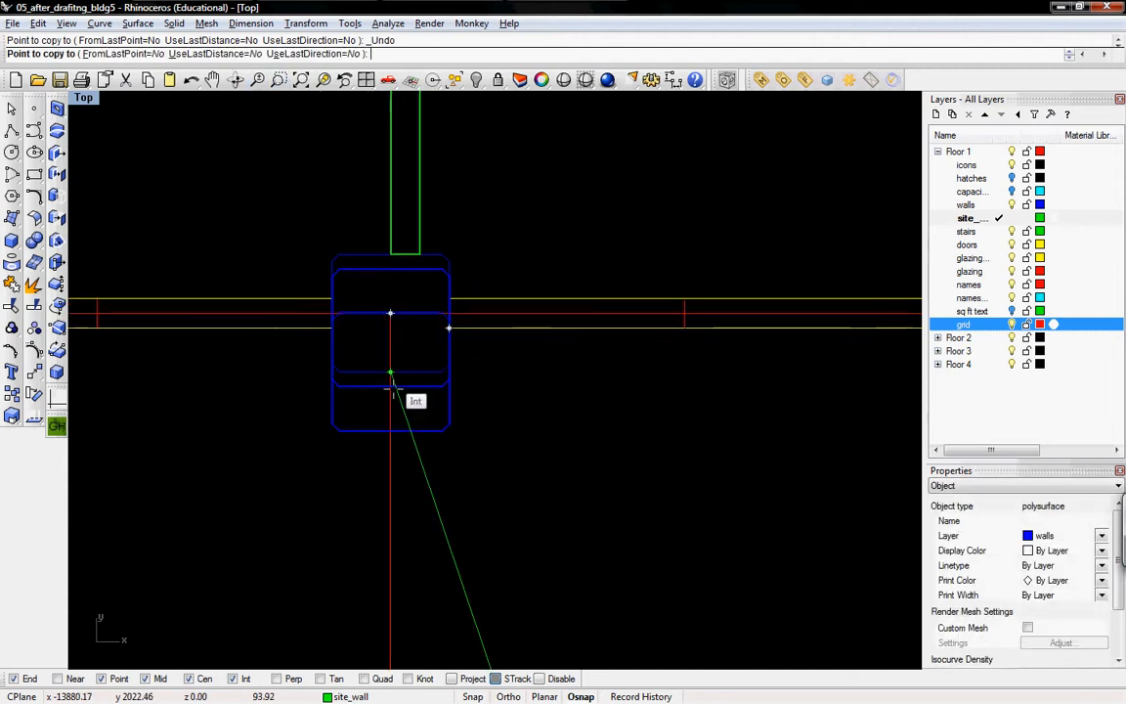
pyautogui.scroll(1, 425, 452)
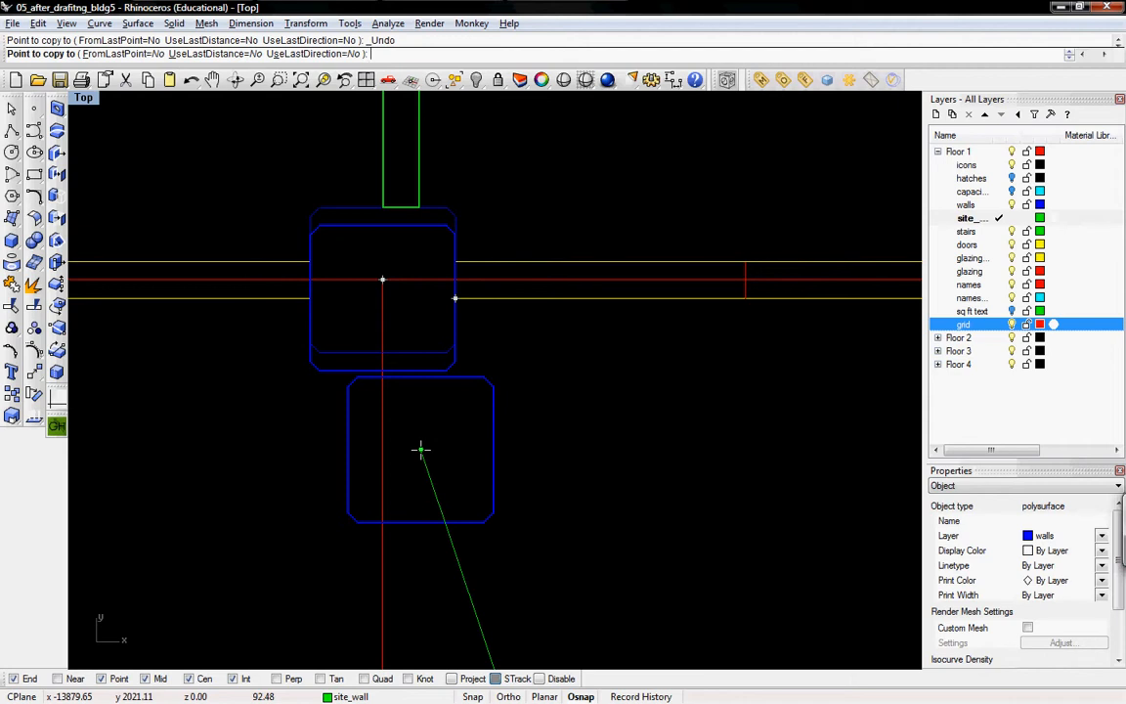
pyautogui.press('Escape')
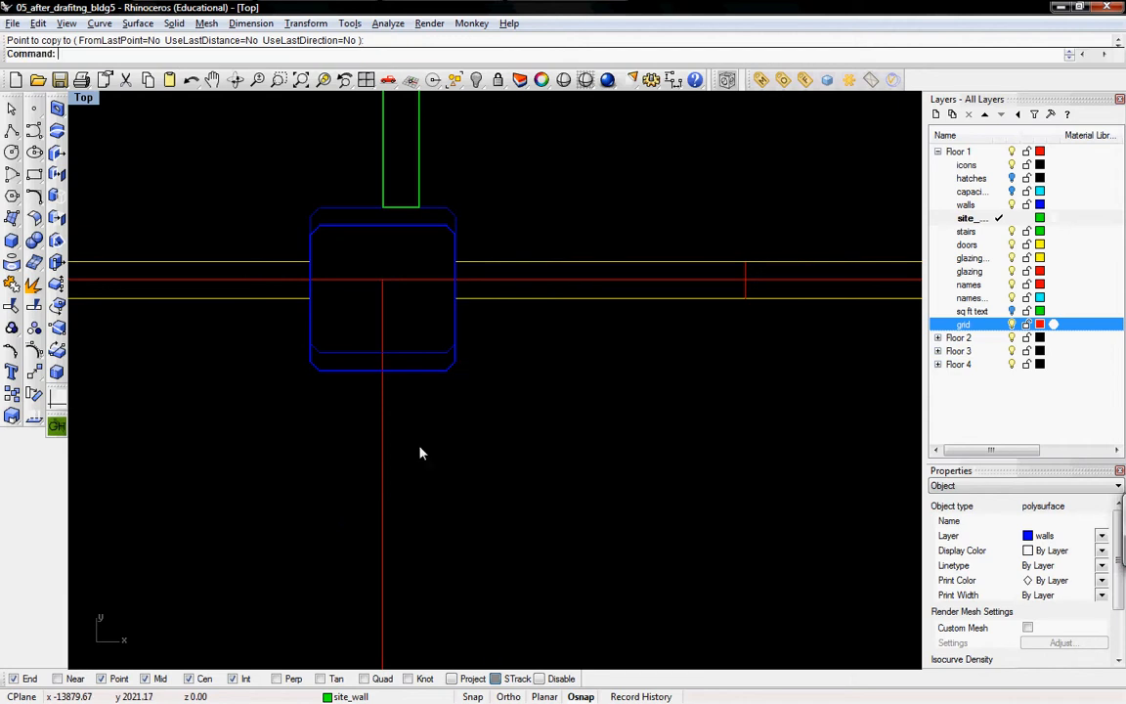
# Delete the misaligned column copy at the site wall intersection.
pyautogui.click(427, 370)
pyautogui.press('Escape')
pyautogui.click(434, 363)
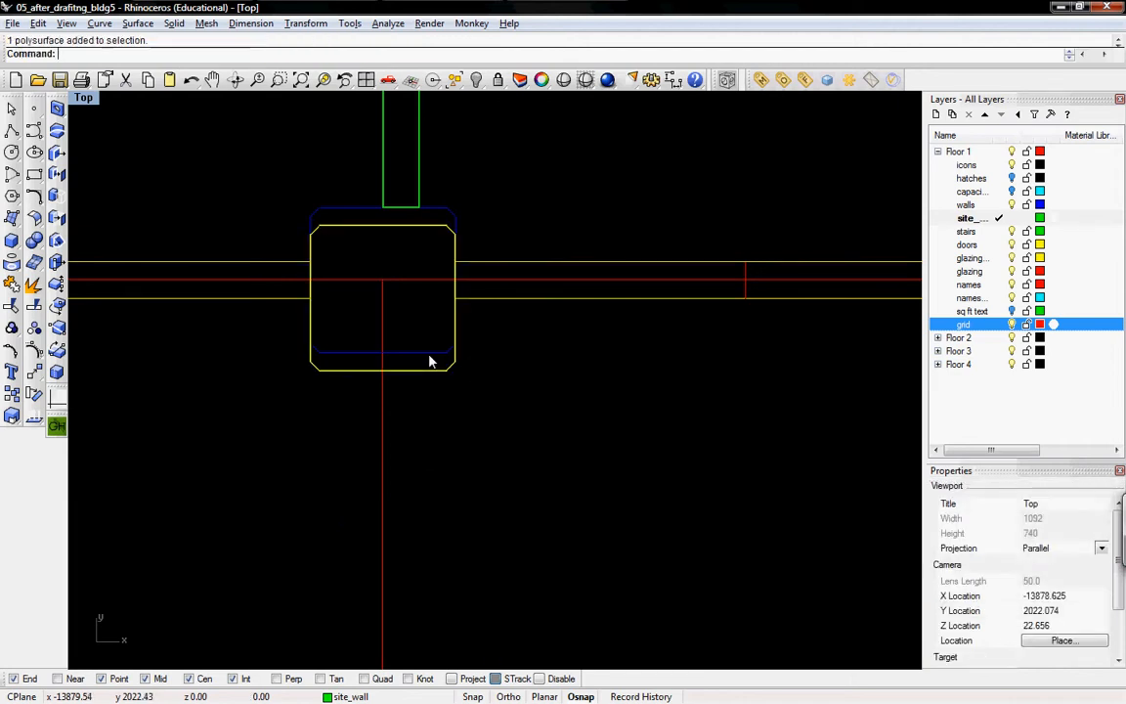
pyautogui.press('Delete')
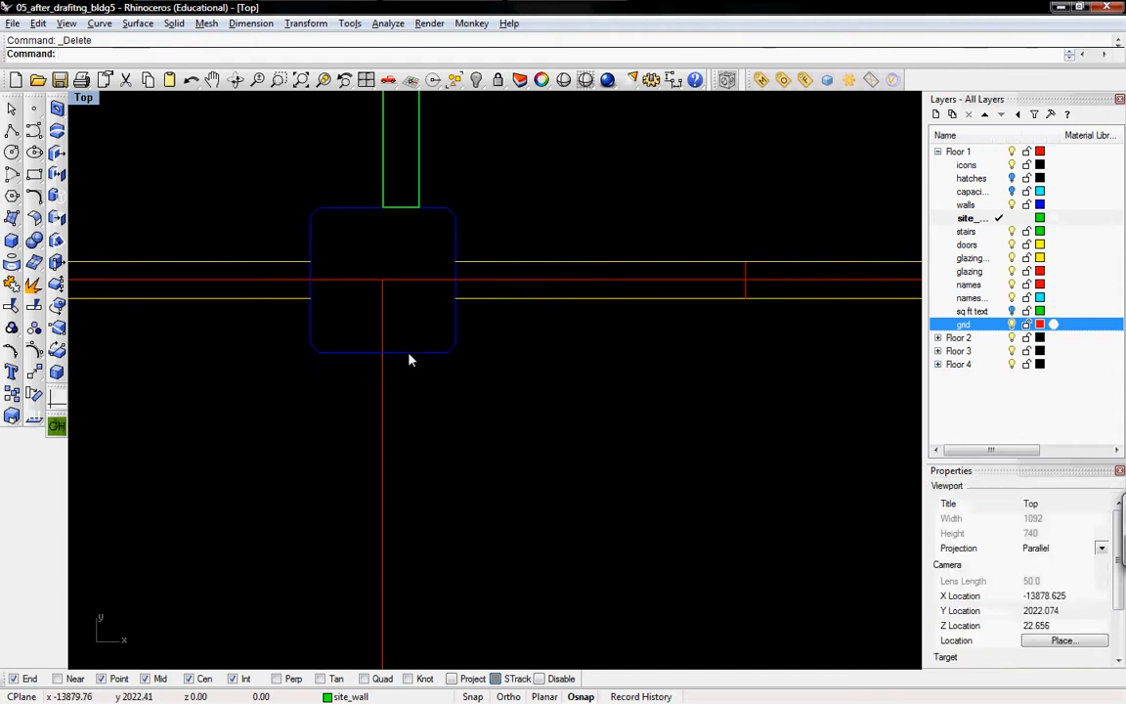
# Copy the column polysurface at the outer corner of room 101 from its grid intersection to the intersection below the green site wall.
pyautogui.scroll(-5, 450, 376)
pyautogui.moveTo(472, 379); pyautogui.dragTo(785, 305, button='right')
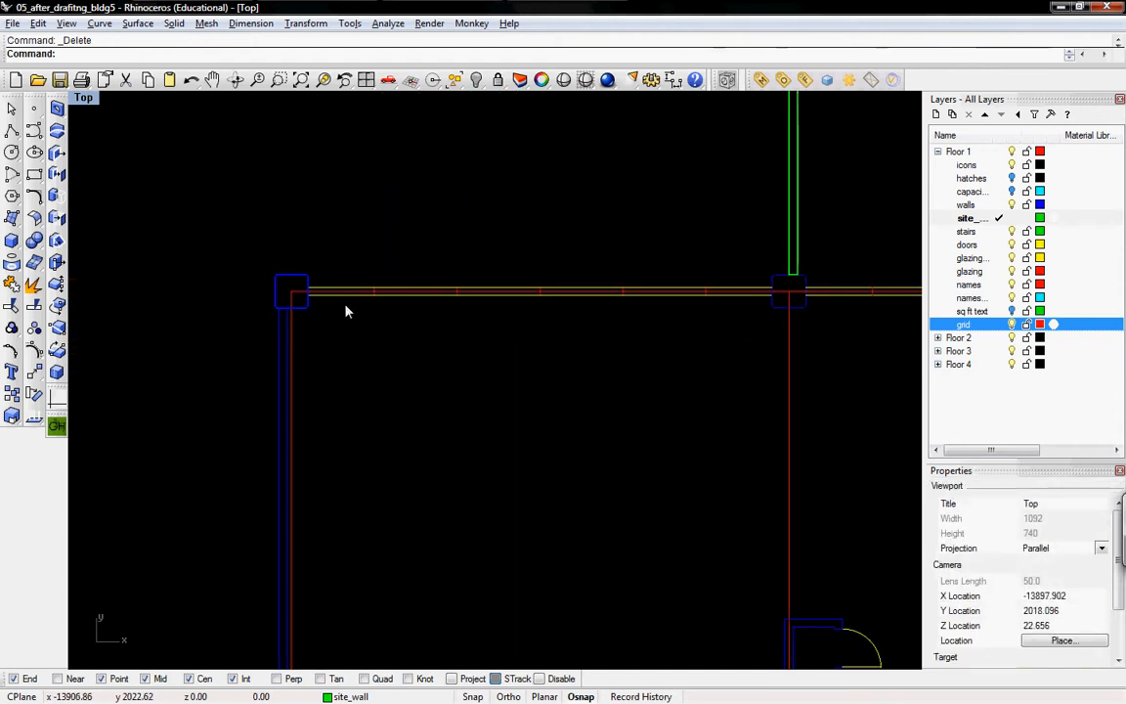
pyautogui.click(308, 314)
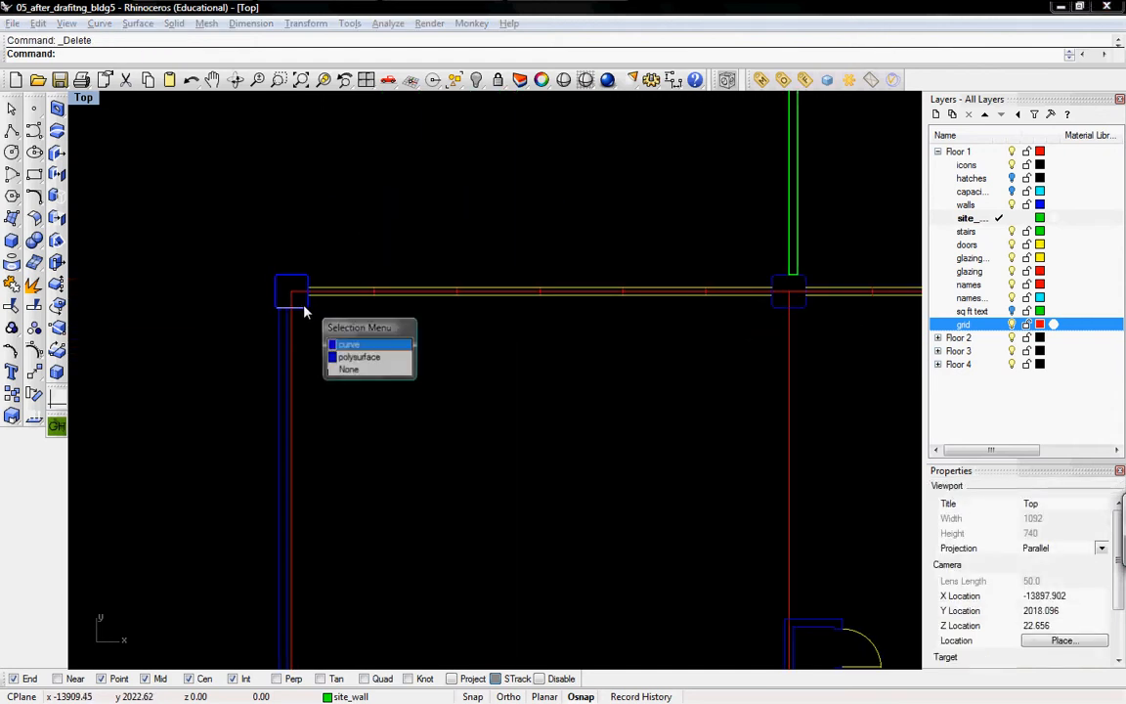
pyautogui.click(356, 356)
pyautogui.write('COpy')
pyautogui.press('Return')
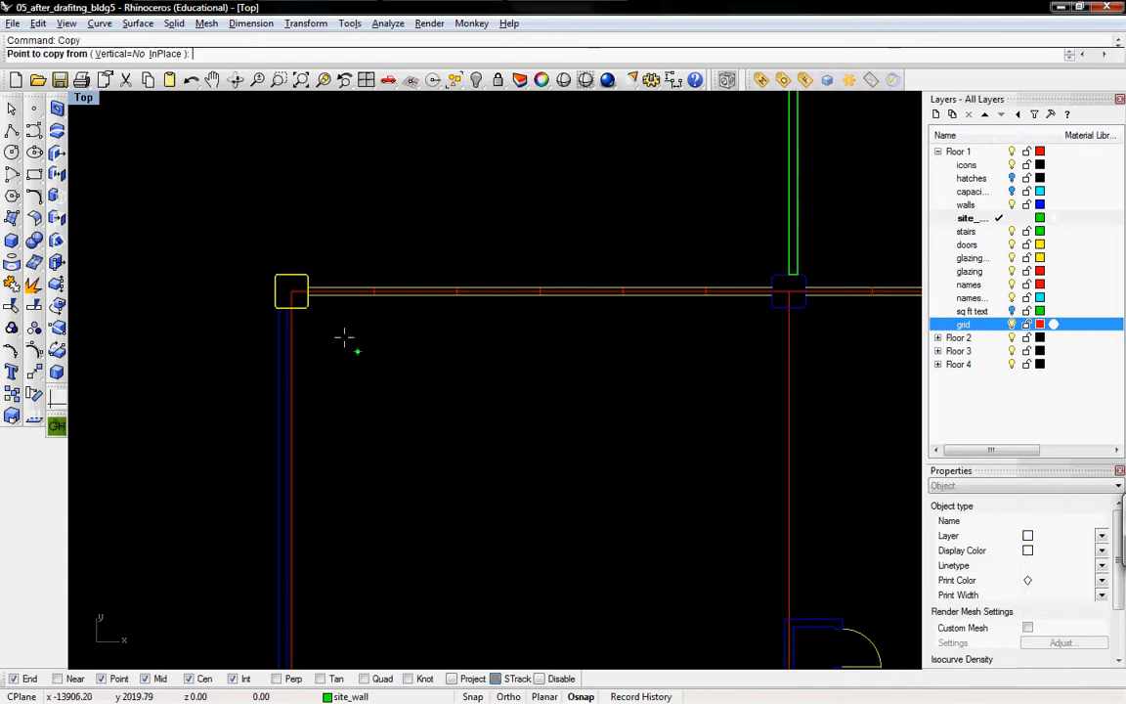
pyautogui.click(290, 287)
pyautogui.moveTo(764, 339); pyautogui.dragTo(464, 261, button='right')
pyautogui.click(488, 204)
# Copy the column to the next intersections down that grid line, as far as door 100, and to the one between rooms 101A and 105B.
pyautogui.moveTo(504, 384); pyautogui.dragTo(450, 134, button='right')
pyautogui.click(433, 451)
pyautogui.moveTo(435, 453); pyautogui.dragTo(425, 80, button='right')
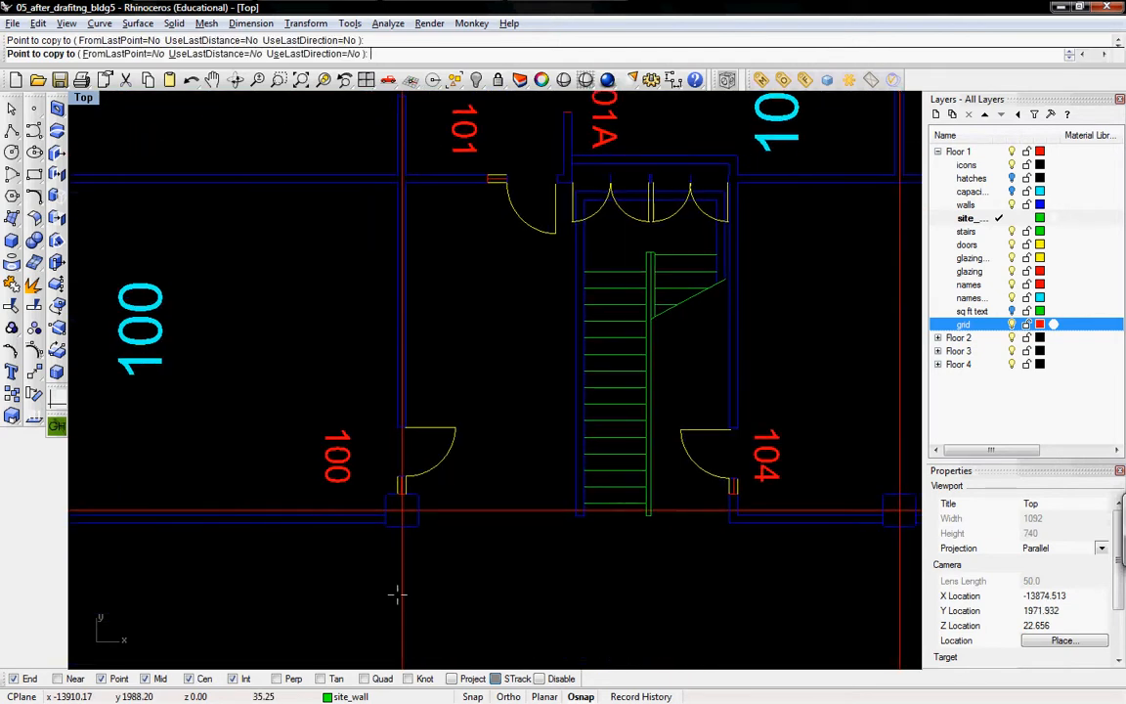
pyautogui.click(399, 515)
pyautogui.moveTo(817, 478); pyautogui.dragTo(380, 431, button='right')
pyautogui.moveTo(457, 253); pyautogui.dragTo(478, 547, button='right')
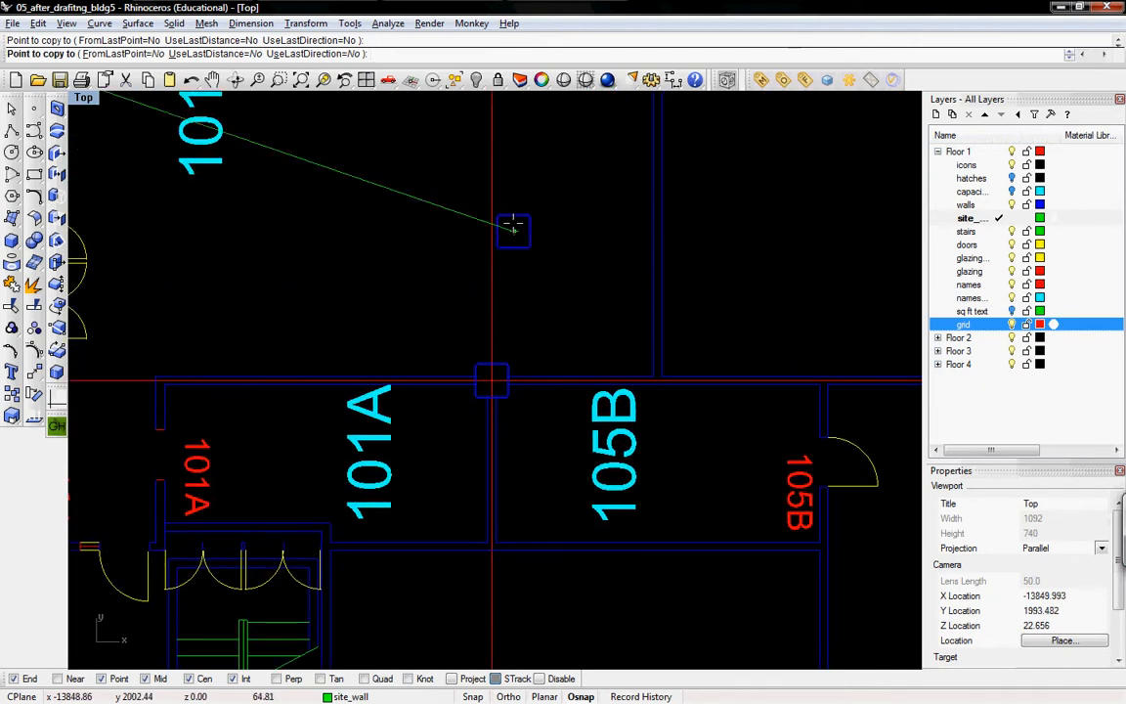
# Copy the column to the grid intersections at the outer corner between rooms 101 and 105, beside the glazed wall, and around rooms 105B, 104 and 105.
pyautogui.moveTo(507, 267); pyautogui.dragTo(464, 523, button='right')
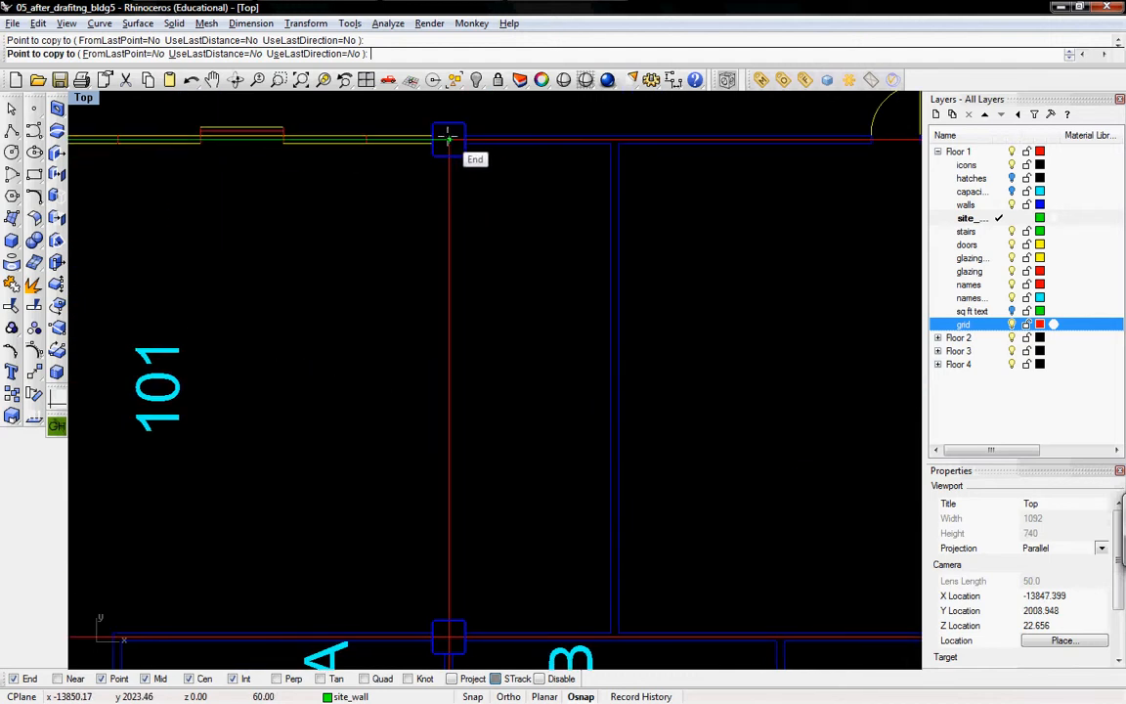
pyautogui.moveTo(805, 335); pyautogui.dragTo(419, 483, button='right')
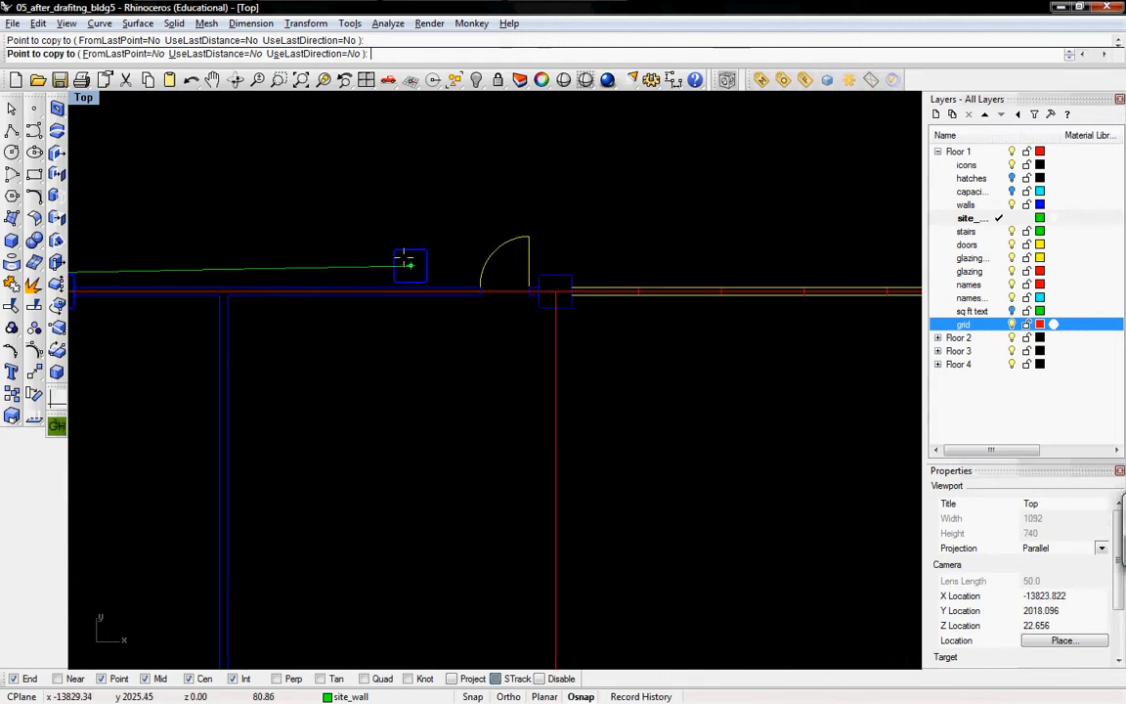
pyautogui.click(556, 292)
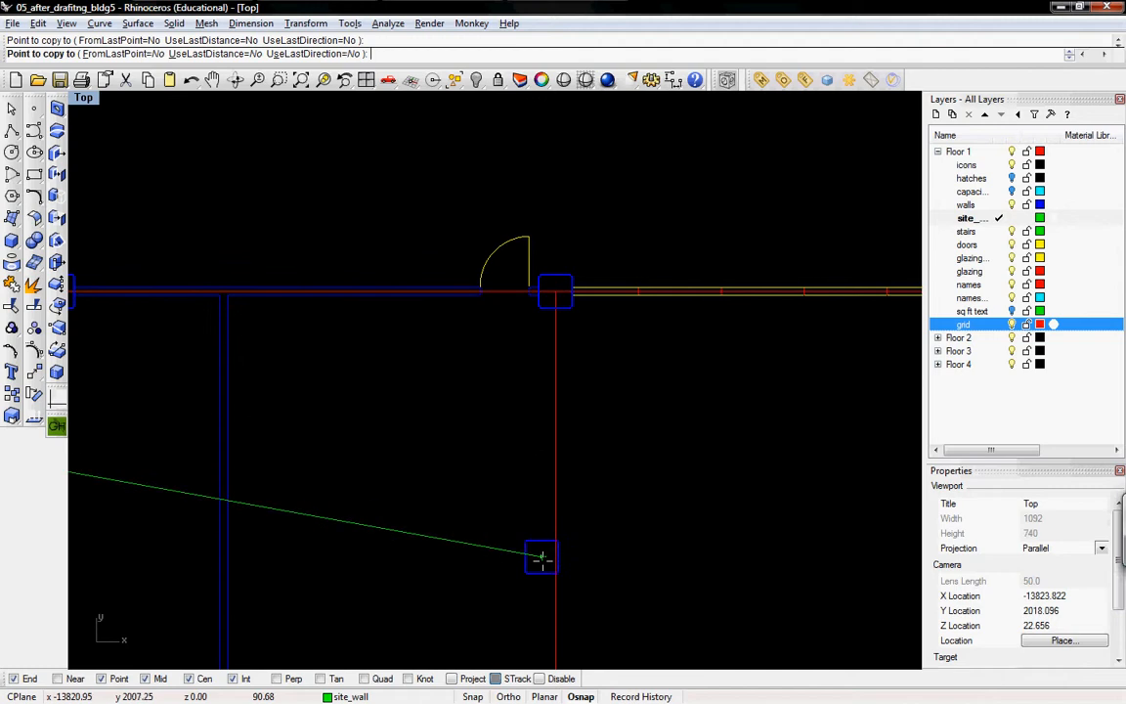
pyautogui.moveTo(539, 569); pyautogui.dragTo(504, 339, button='right')
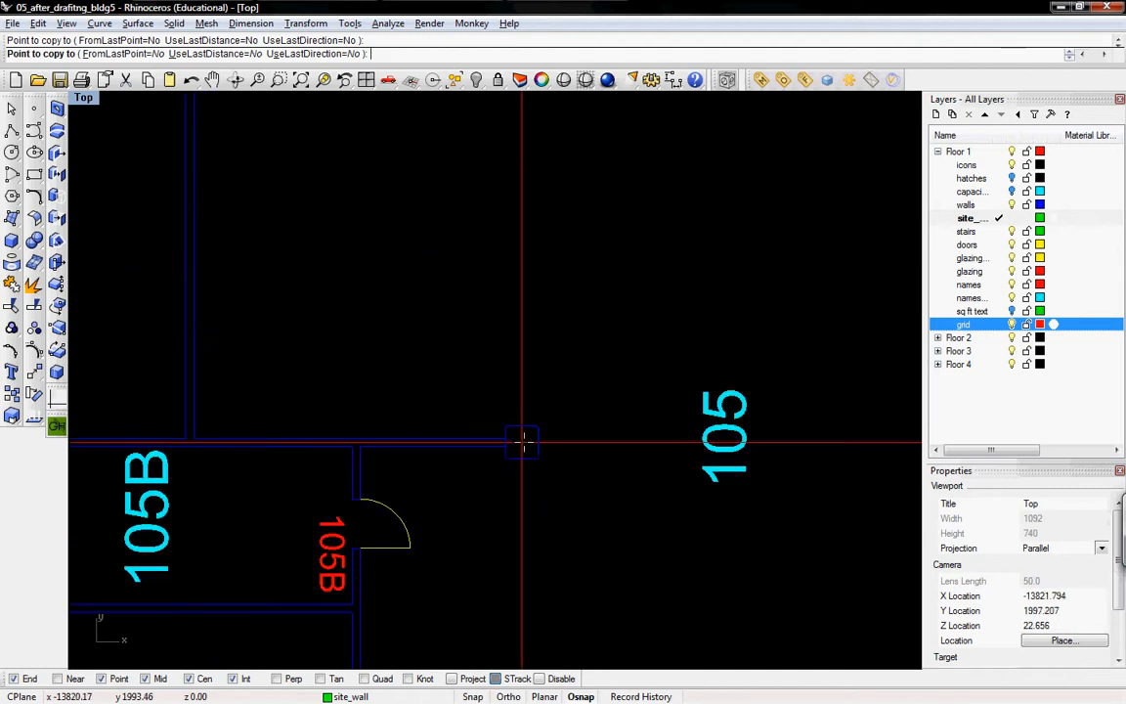
pyautogui.moveTo(517, 540); pyautogui.dragTo(499, 241, button='right')
pyautogui.scroll(-6, 500, 240)
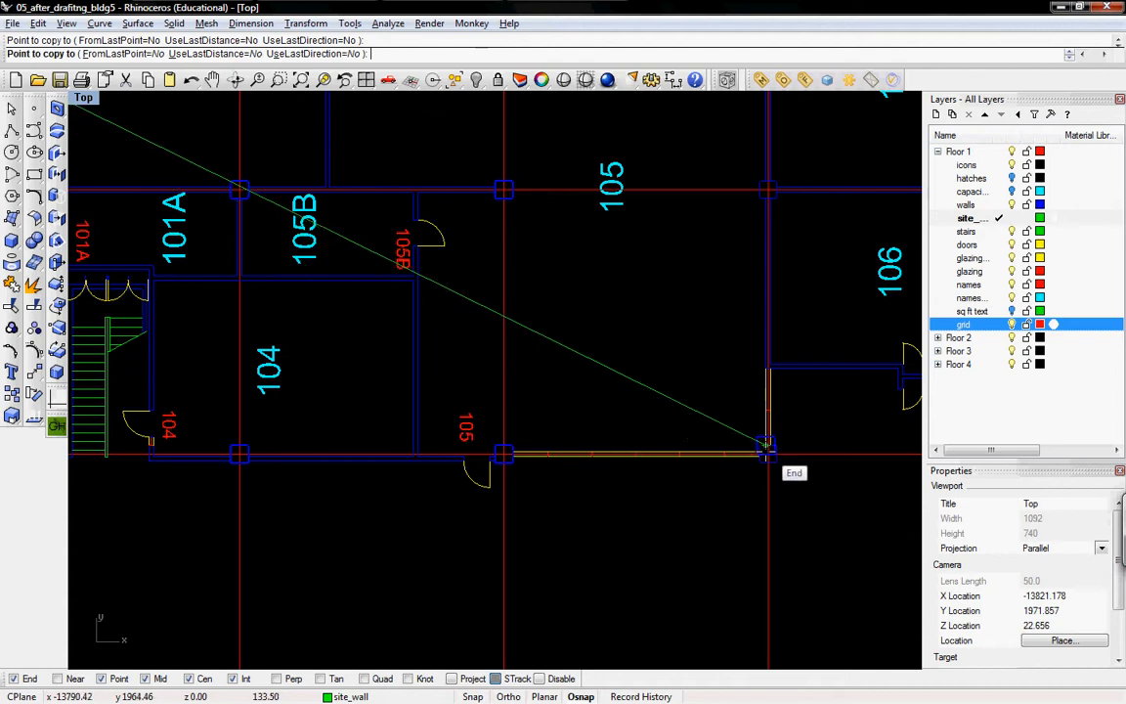
# Copy the column to the grid intersections bounding rooms 105A, 106, 107 and 108, including the line above room 110, and end the Copy command.
pyautogui.moveTo(765, 363); pyautogui.dragTo(447, 489, button='right')
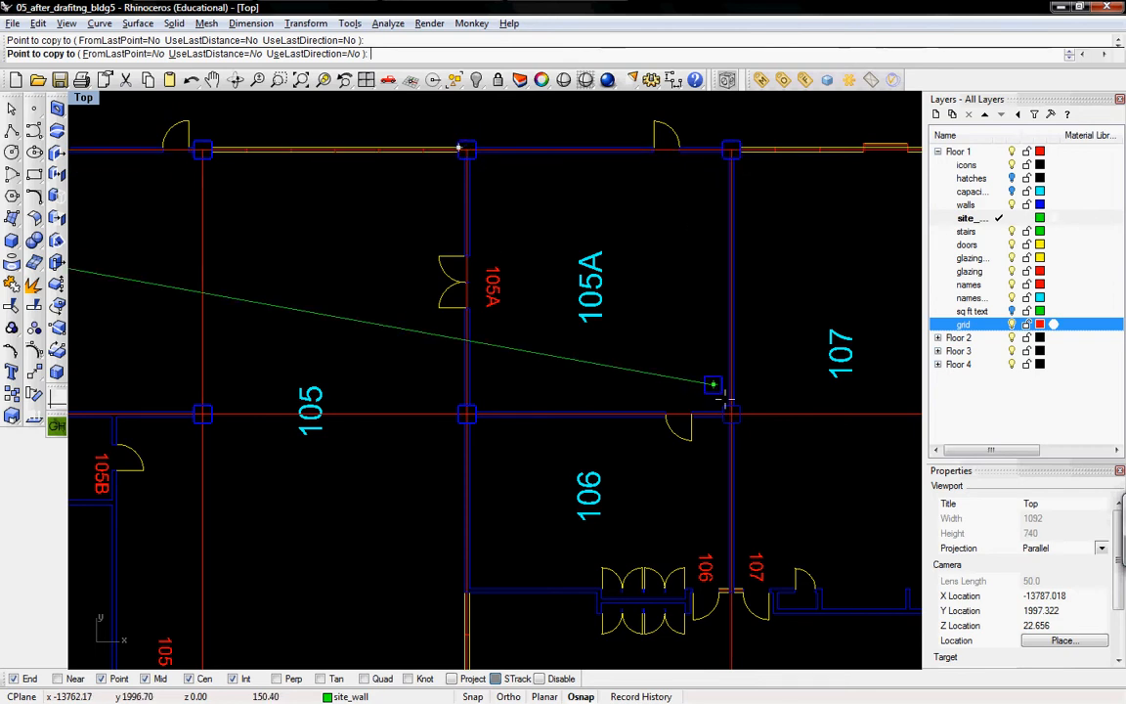
pyautogui.moveTo(733, 469); pyautogui.dragTo(493, 326, button='right')
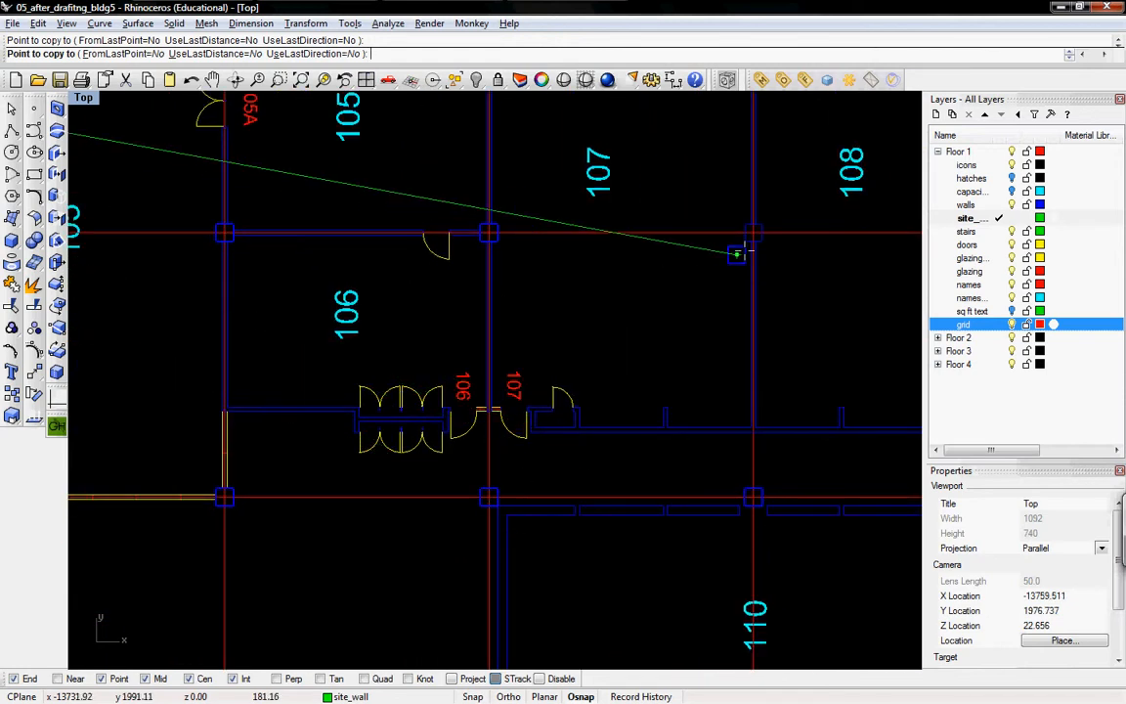
pyautogui.moveTo(755, 205); pyautogui.dragTo(567, 448, button='right')
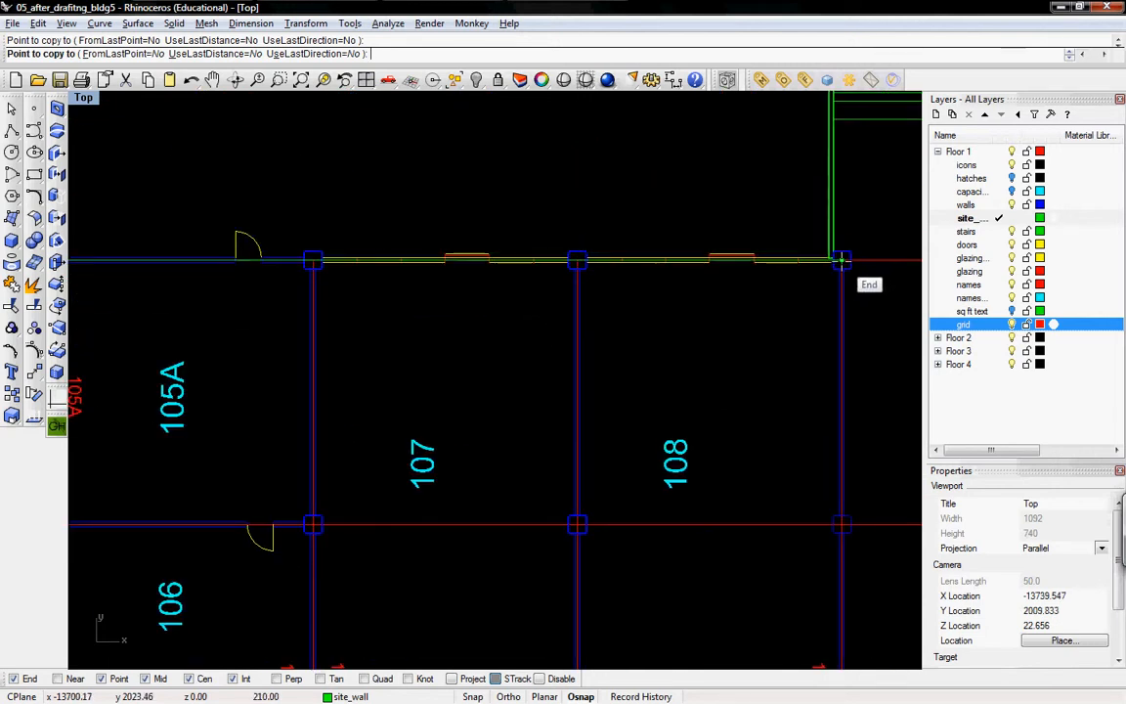
pyautogui.moveTo(837, 521); pyautogui.dragTo(572, 345, button='right')
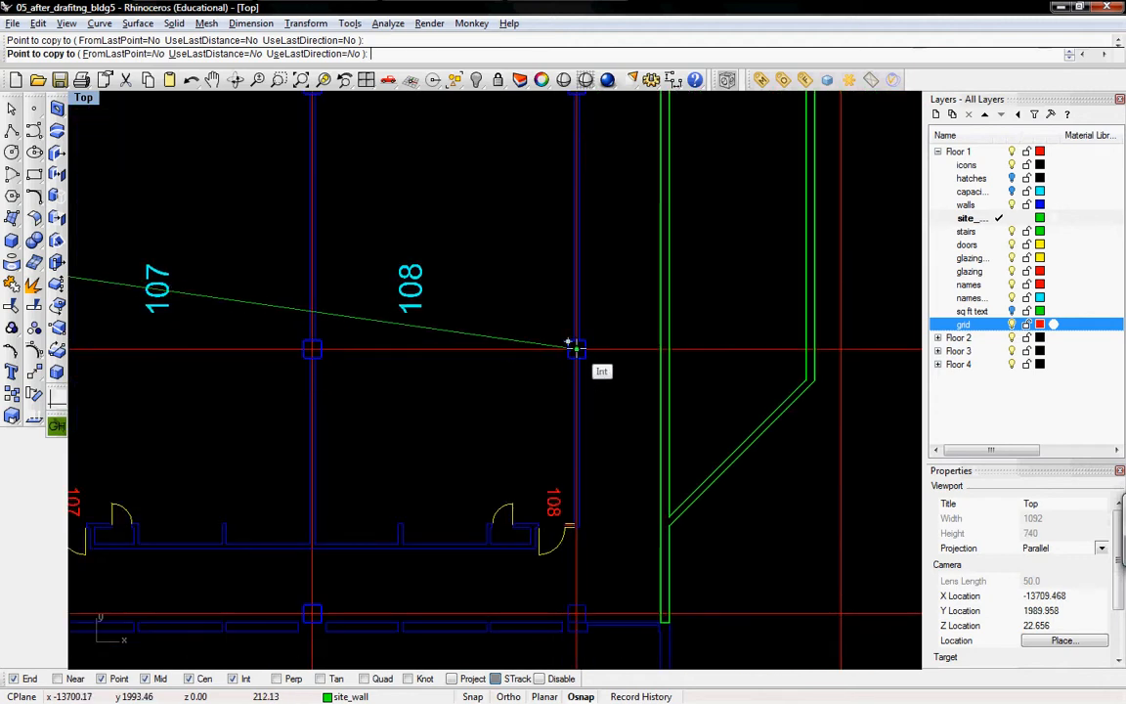
pyautogui.moveTo(568, 584); pyautogui.dragTo(564, 351, button='right')
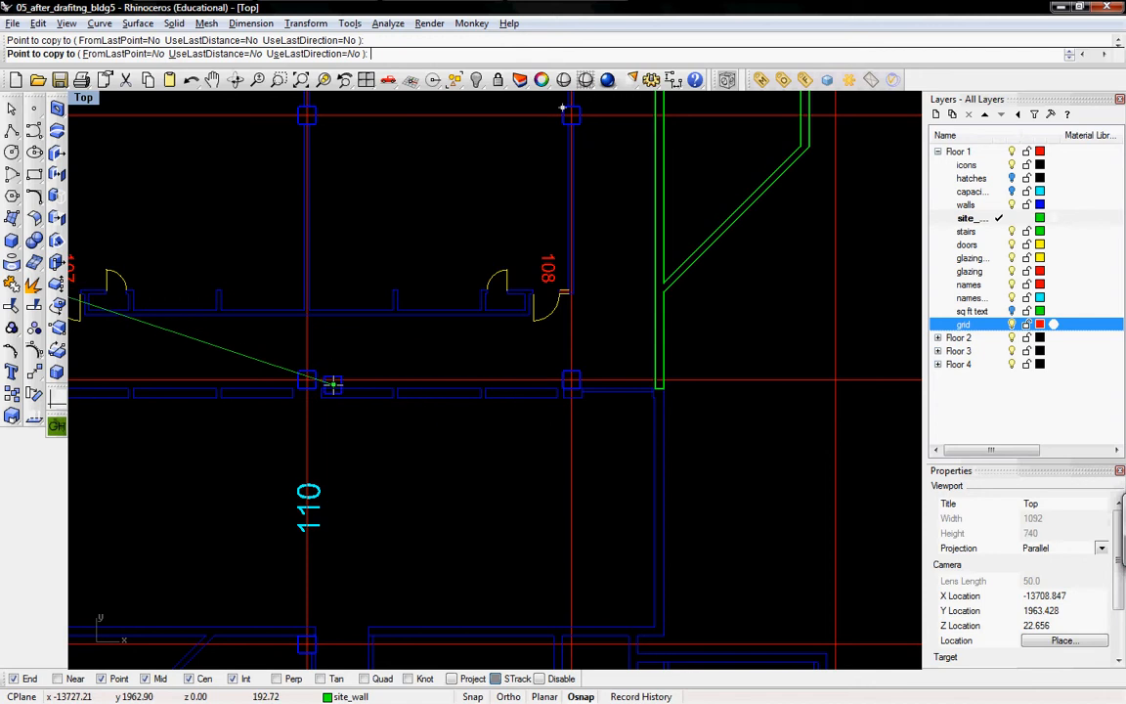
pyautogui.moveTo(635, 460); pyautogui.dragTo(435, 639, button='right')
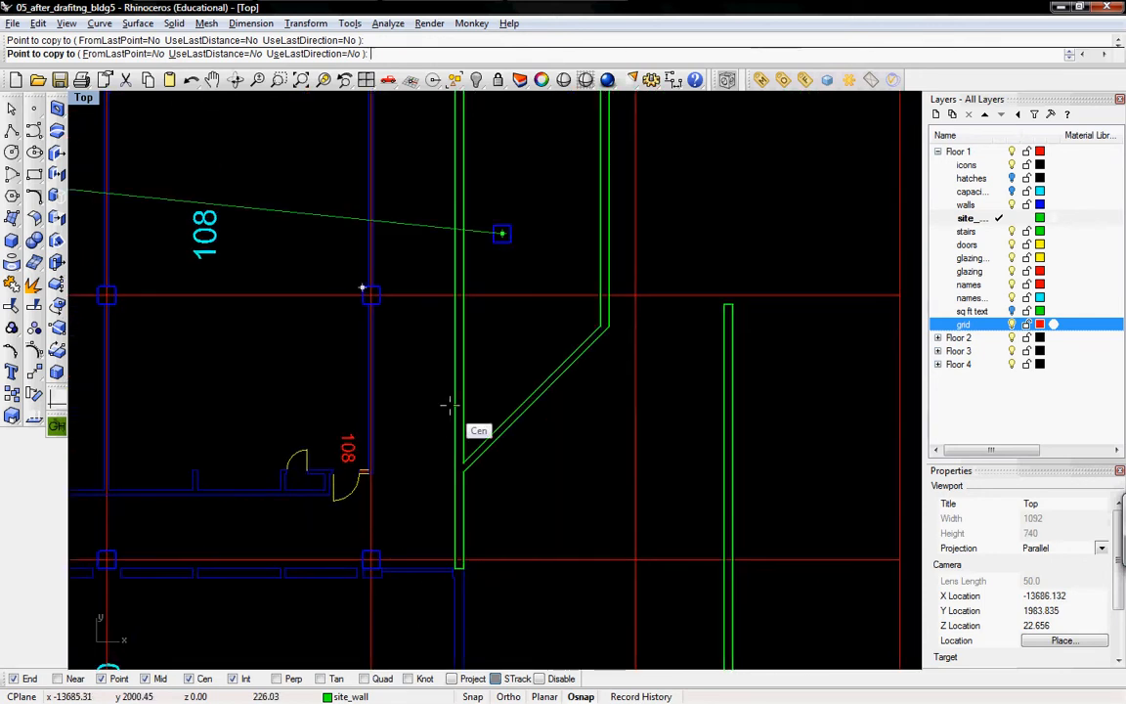
pyautogui.scroll(-8, 444, 404)
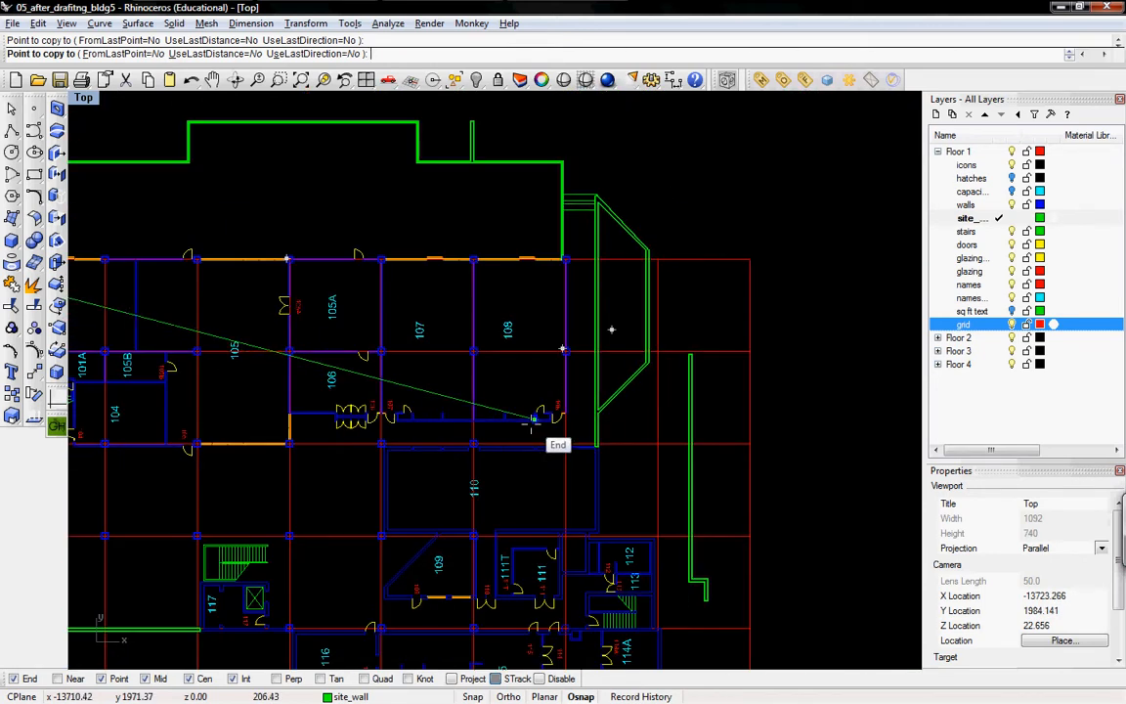
pyautogui.click(532, 421)
pyautogui.press('Return')
# Hide the grid layer of Floor 1 with the whole floor plan in view.
pyautogui.moveTo(454, 459); pyautogui.dragTo(600, 415, button='right')
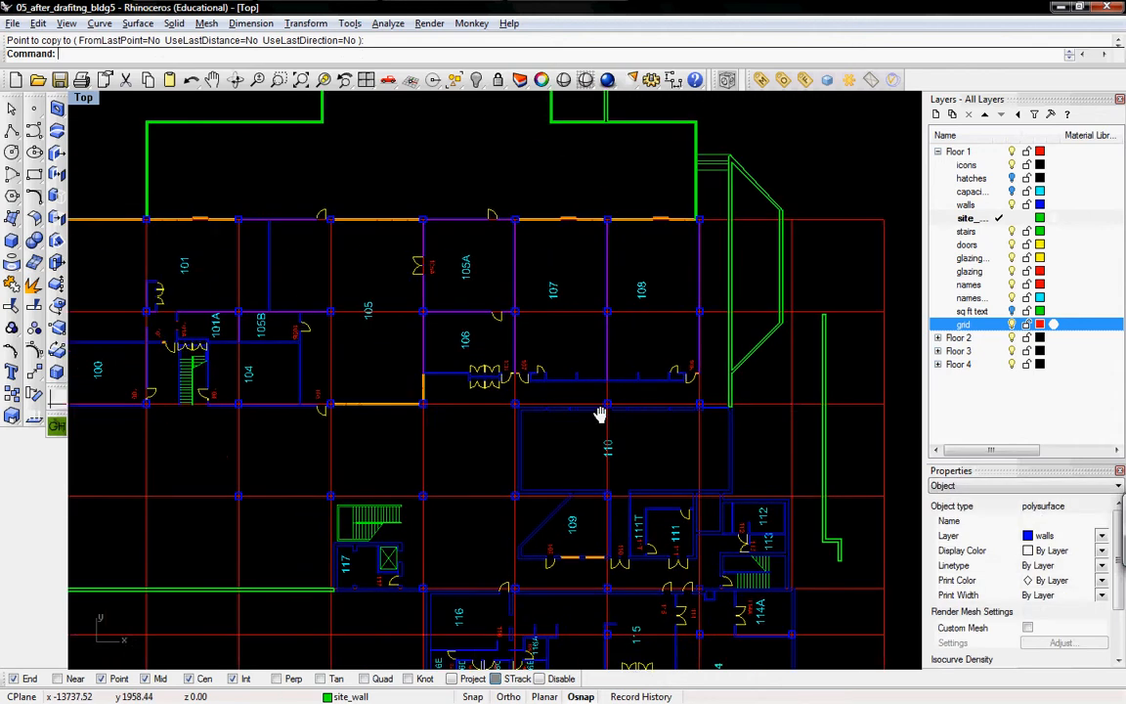
pyautogui.scroll(-3, 600, 415)
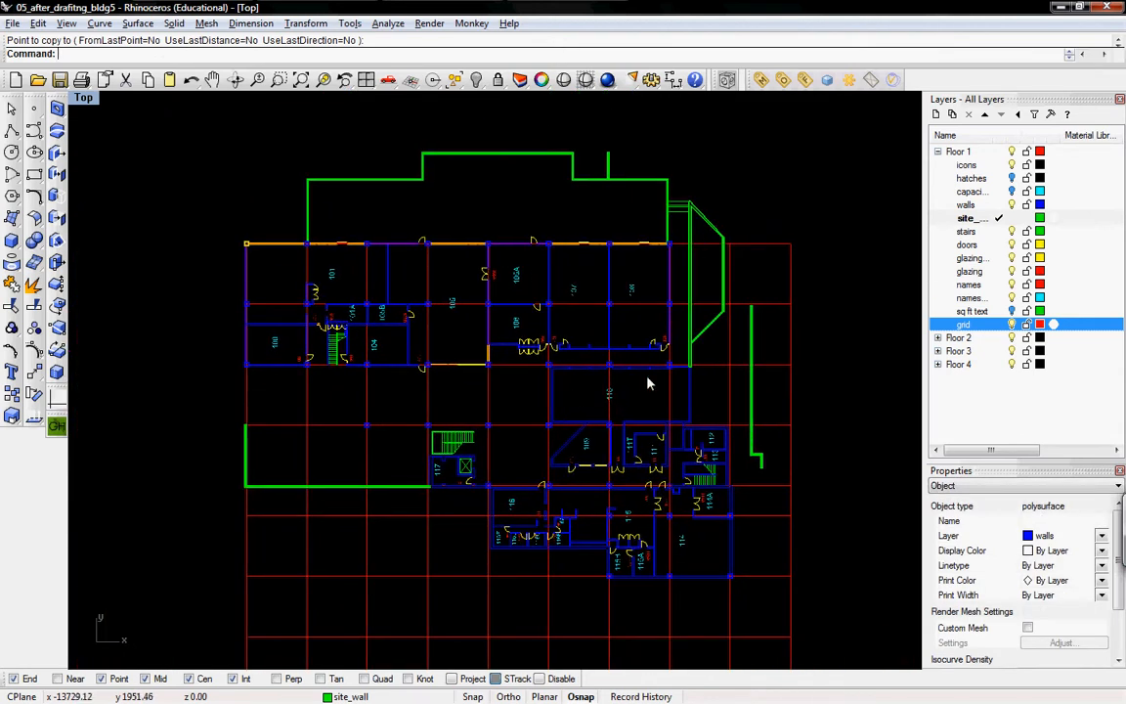
pyautogui.click(1012, 324)
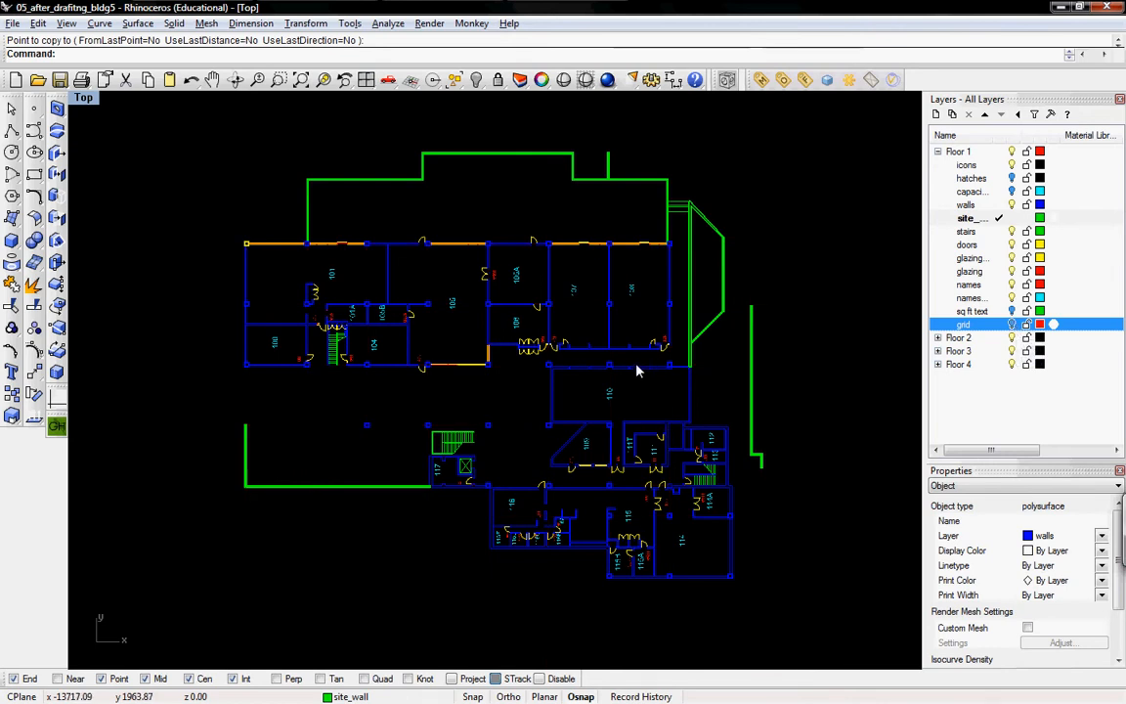
# Show the whole model in the Perspective view with shaded display and deselect the column to inspect the copied columns.
pyautogui.hotkey('ctrl', 'F2')
pyautogui.moveTo(708, 400); pyautogui.dragTo(654, 421, button='right')
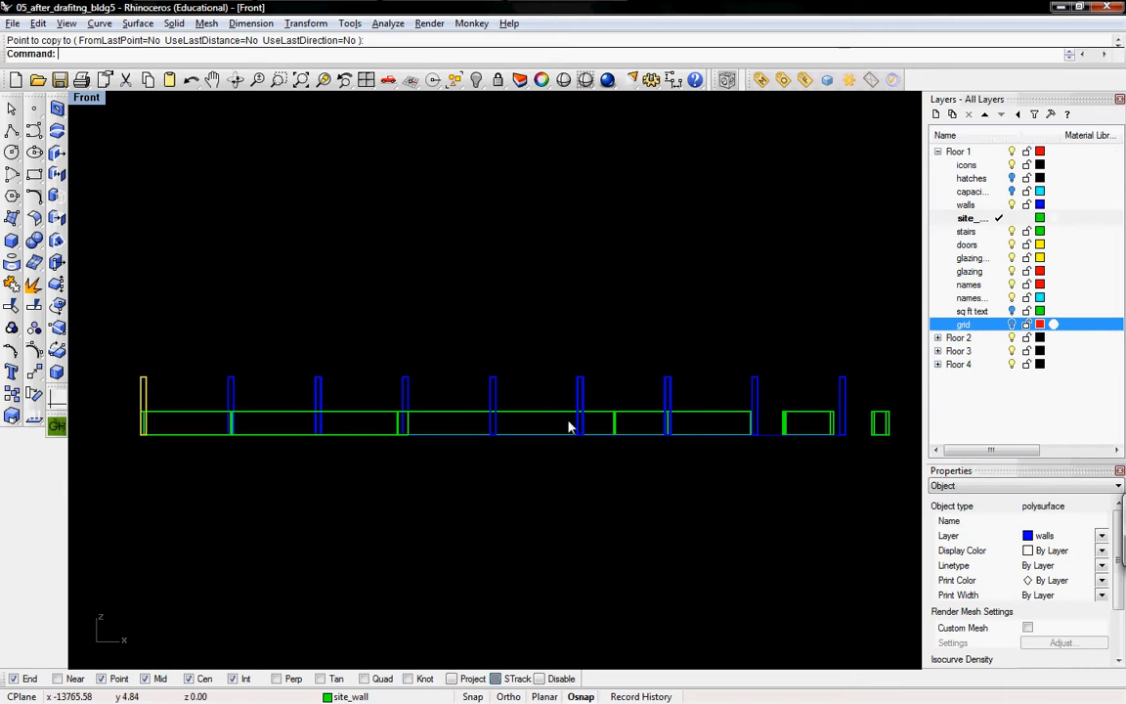
pyautogui.hotkey('ctrl', 'F3')
pyautogui.hotkey('ctrl', 'F4')
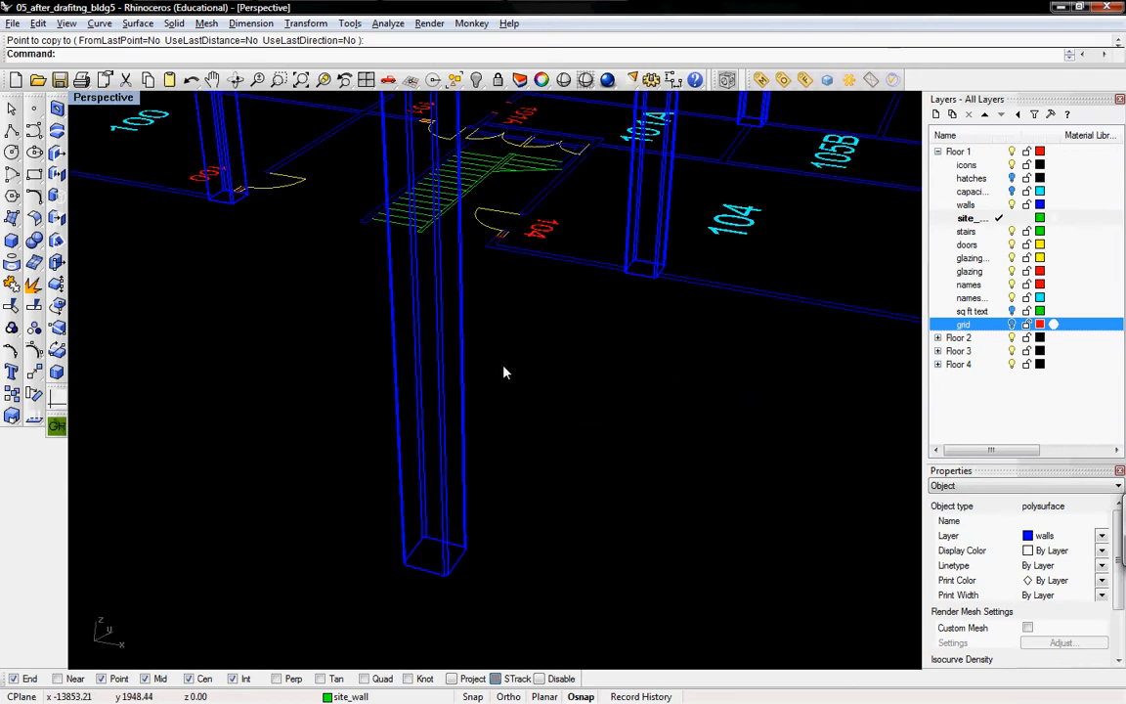
pyautogui.keyDown('shift'); pyautogui.moveTo(506, 369); pyautogui.dragTo(515, 431, button='right'); pyautogui.keyUp('shift')
pyautogui.scroll(-9, 516, 435)
pyautogui.keyDown('shift'); pyautogui.moveTo(641, 470); pyautogui.dragTo(401, 307, button='right'); pyautogui.keyUp('shift')
pyautogui.scroll(-6, 351, 385)
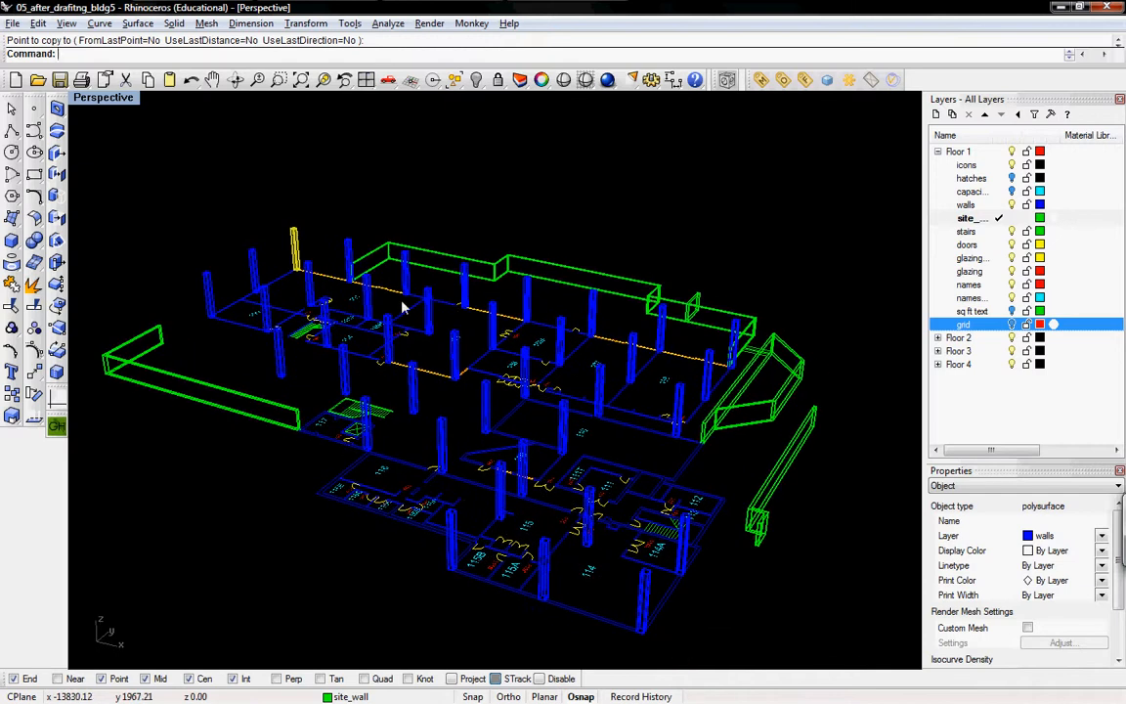
pyautogui.click(583, 84)
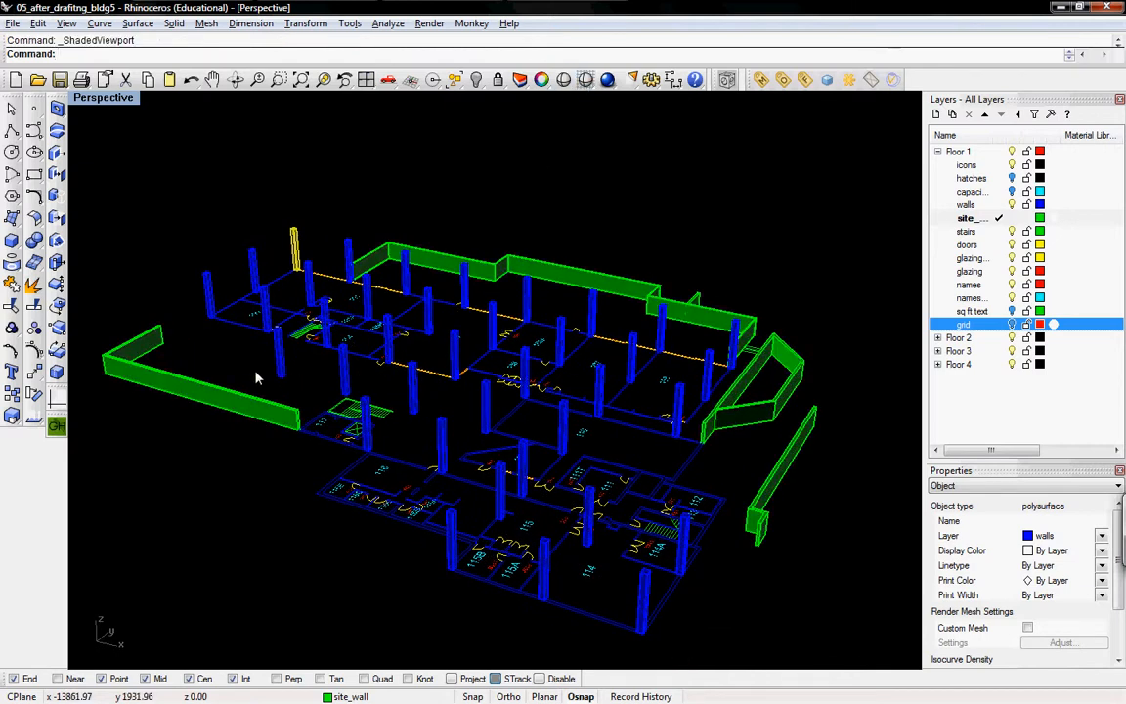
pyautogui.moveTo(256, 378); pyautogui.dragTo(427, 396, button='right')
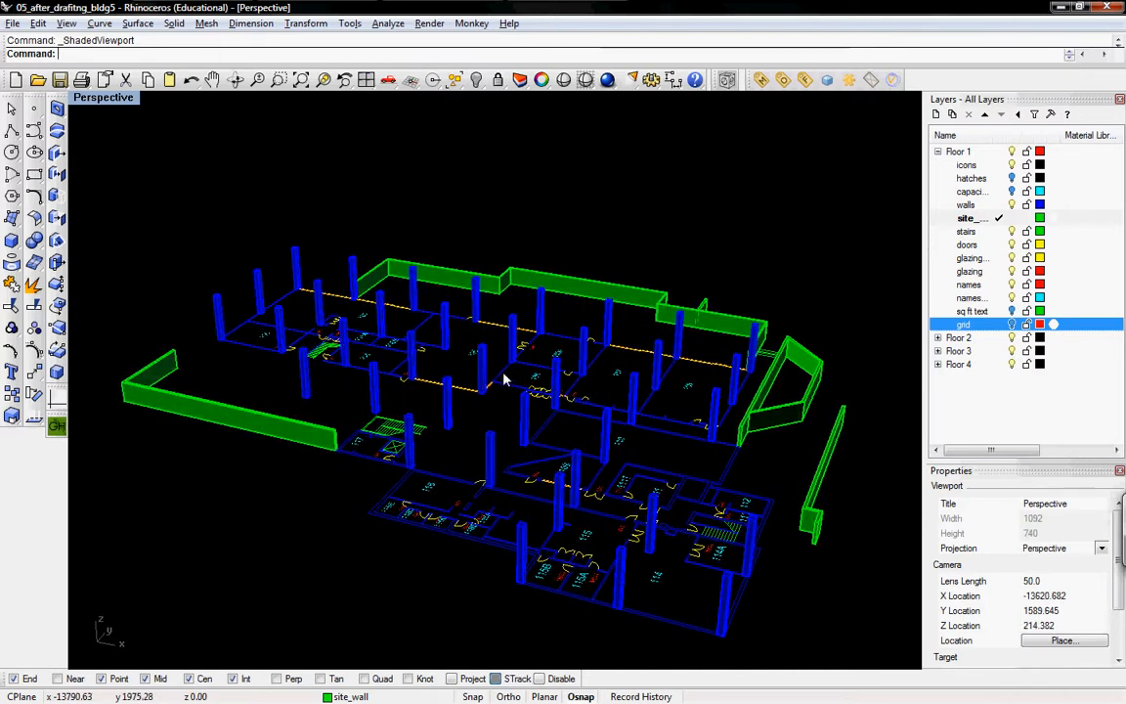
pyautogui.rightClick(546, 415)
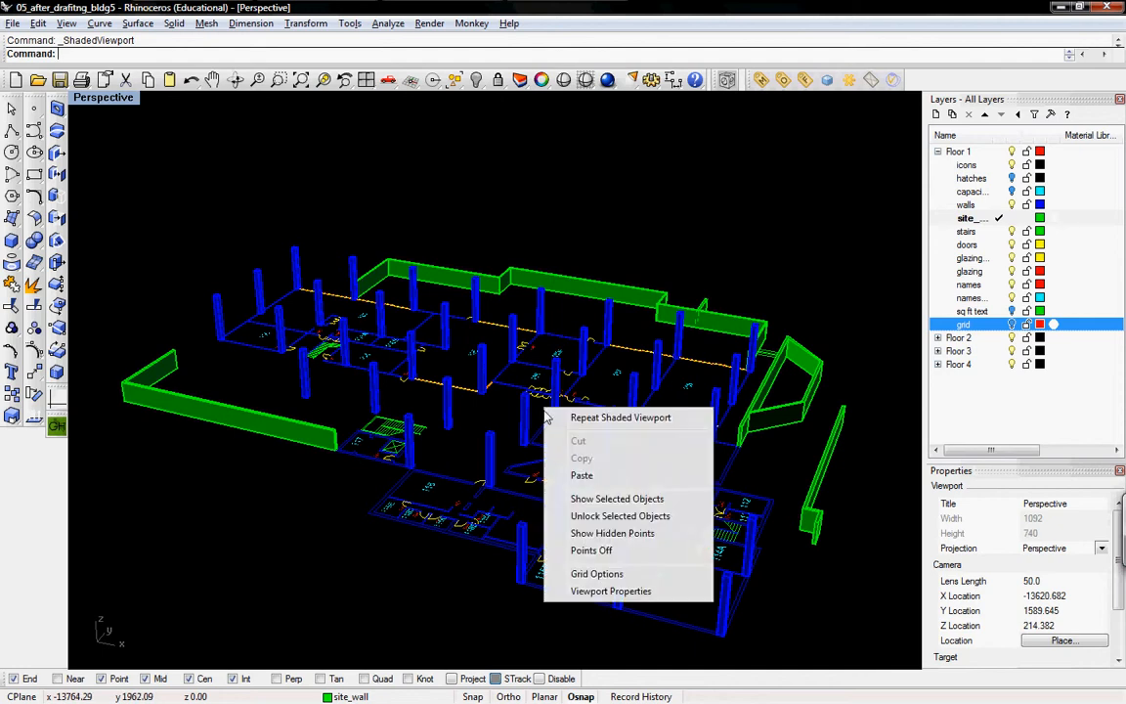
pyautogui.click(349, 226)
pyautogui.moveTo(489, 402)
pyautogui.mouseDown(button='right')
pyautogui.moveTo(483, 339)
pyautogui.moveTo(476, 360)
pyautogui.moveTo(499, 371)
pyautogui.mouseUp(button='right')
# Select all the columns in the Front view and move them to a new Floor 1 layer named columns.
pyautogui.hotkey('ctrl', 'F1')
pyautogui.hotkey('ctrl', 'F2')
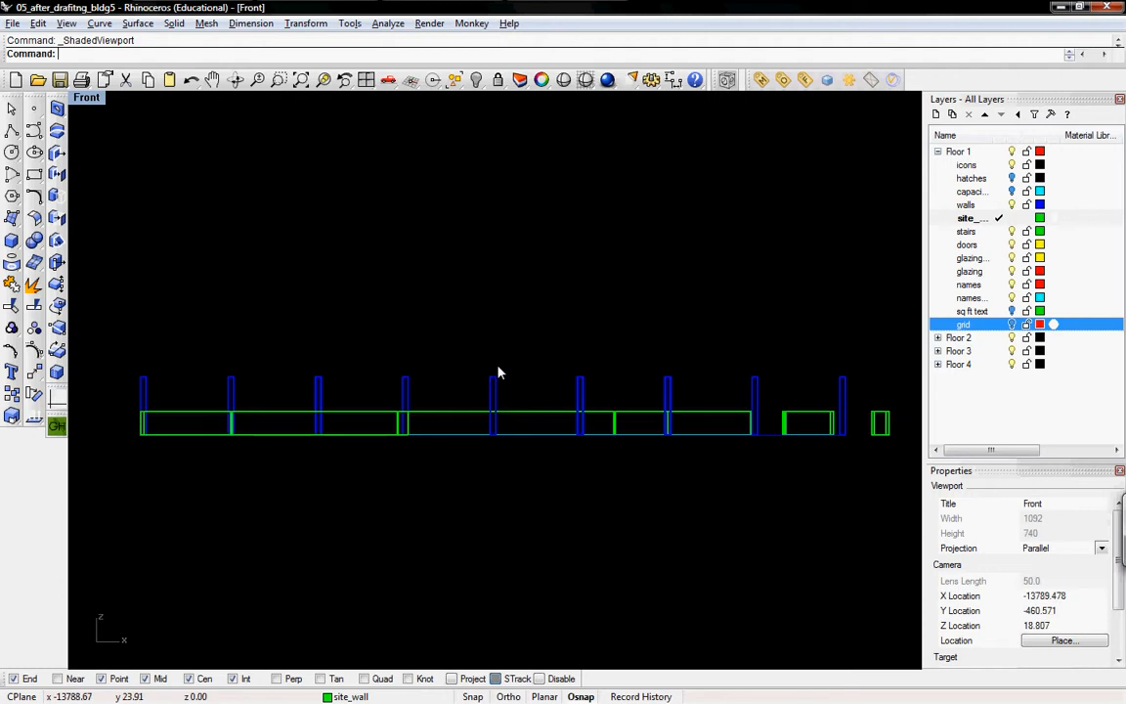
pyautogui.moveTo(494, 404); pyautogui.dragTo(445, 401, button='right')
pyautogui.scroll(-3, 445, 406)
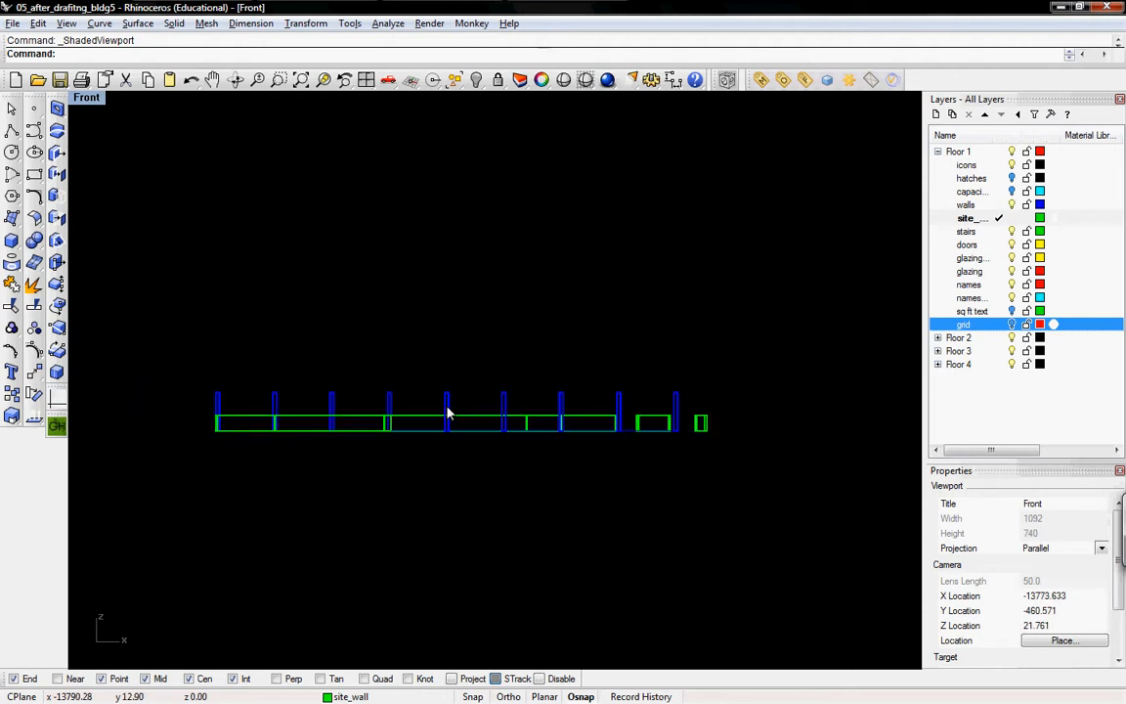
pyautogui.moveTo(373, 387); pyautogui.dragTo(210, 386)
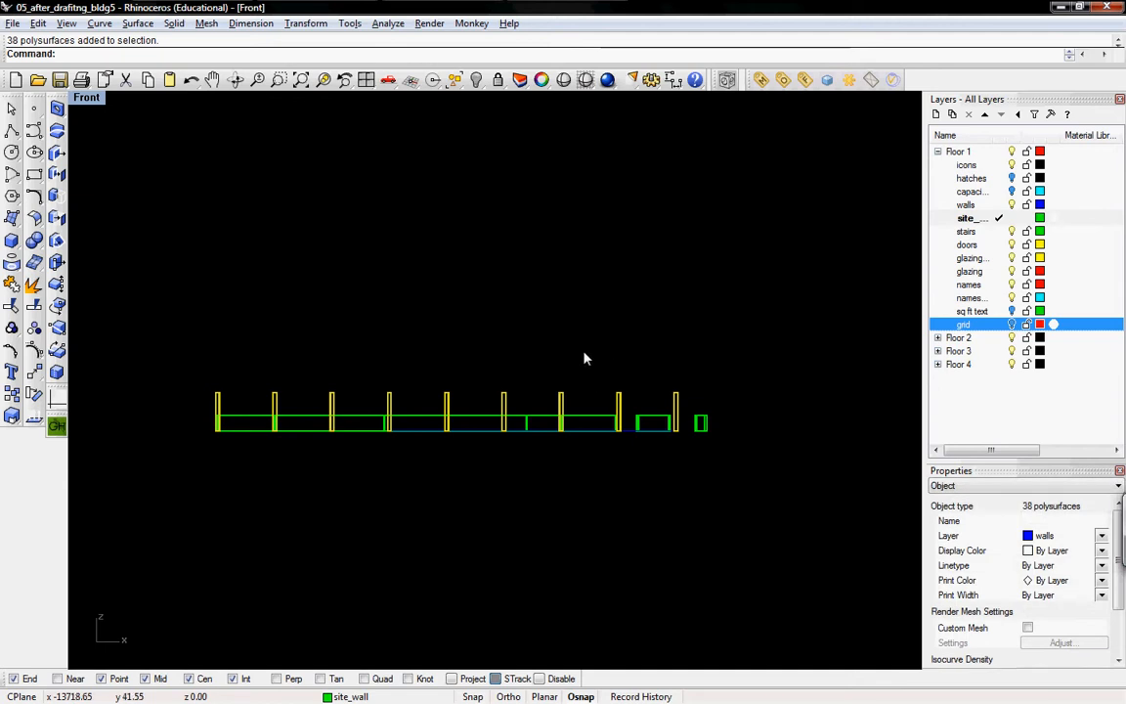
pyautogui.rightClick(1071, 299)
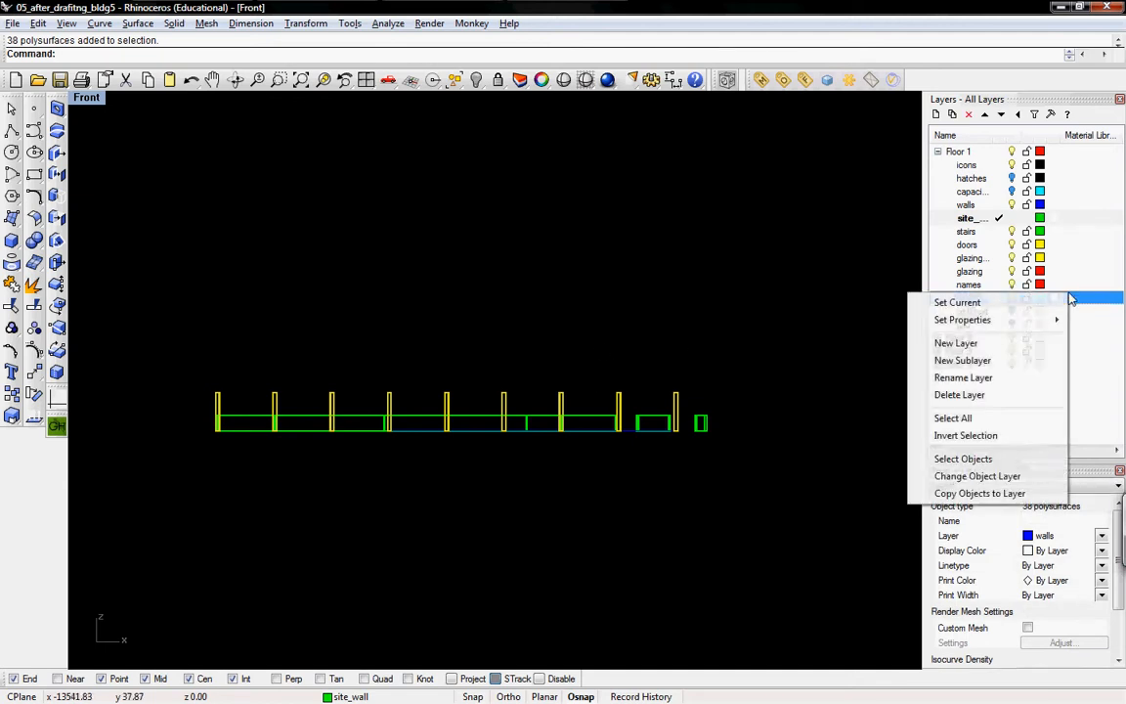
pyautogui.click(1004, 344)
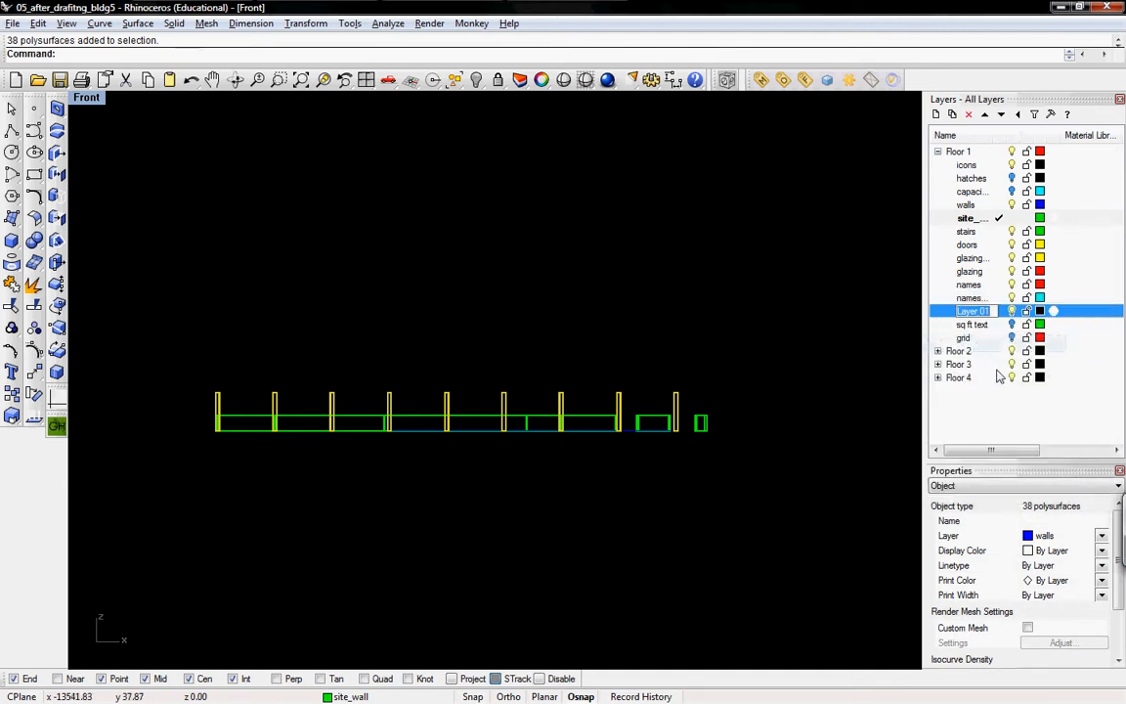
pyautogui.write('columns')
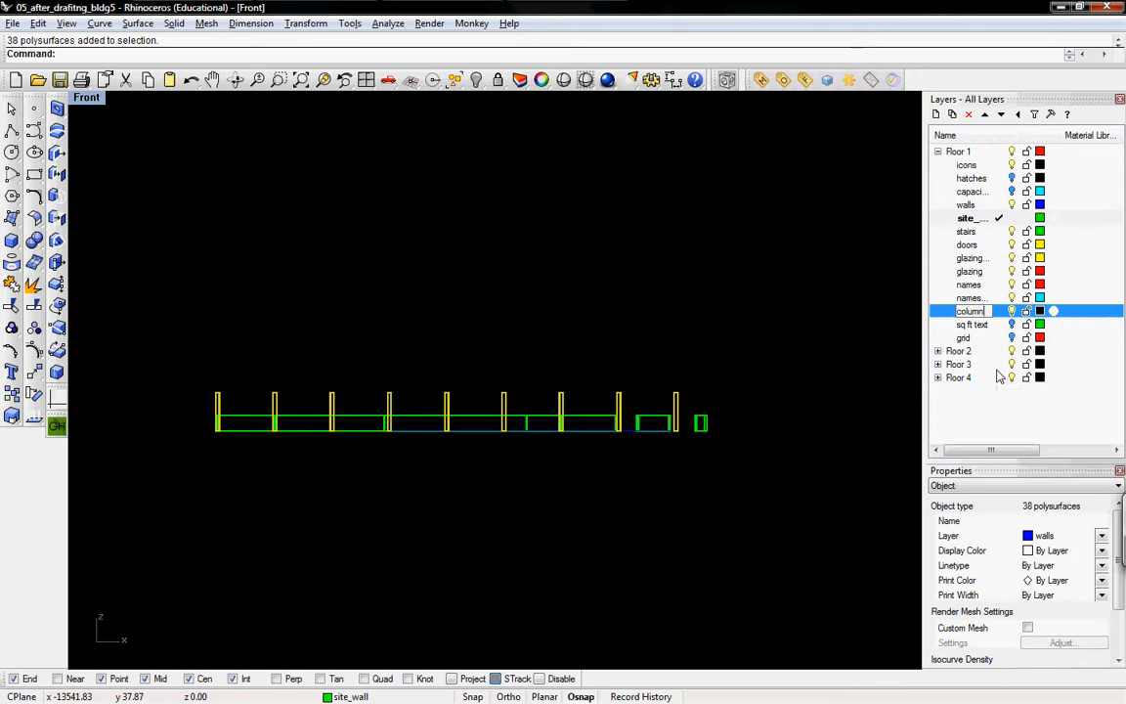
pyautogui.rightClick(990, 309)
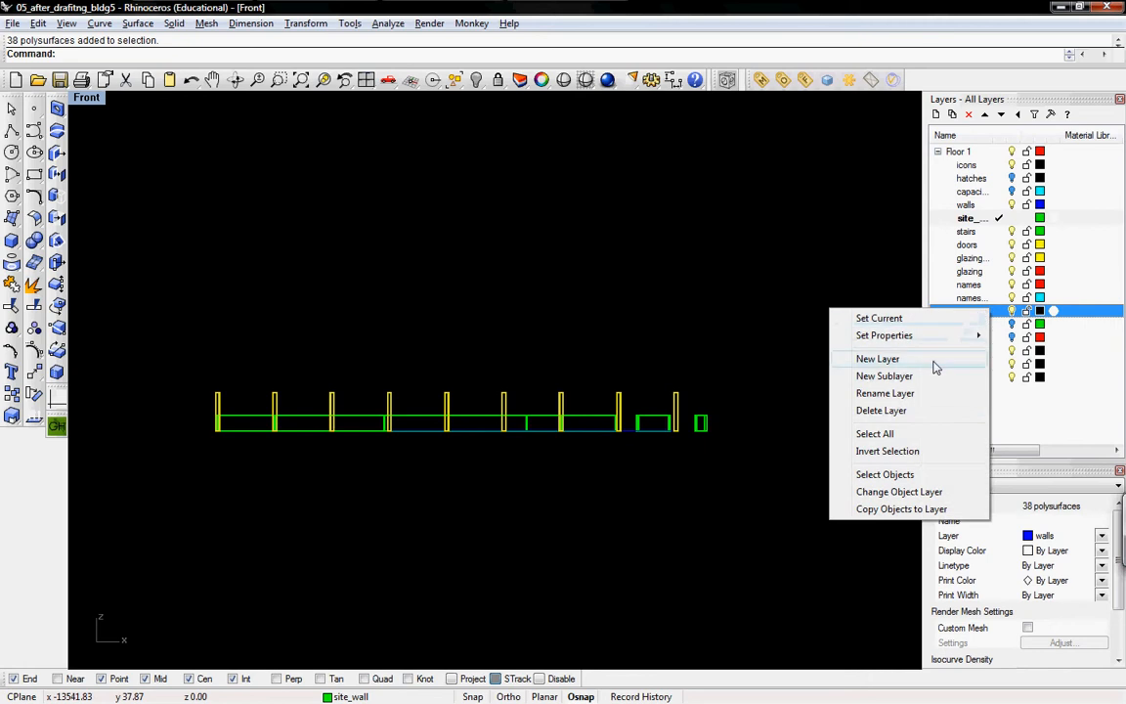
pyautogui.click(925, 493)
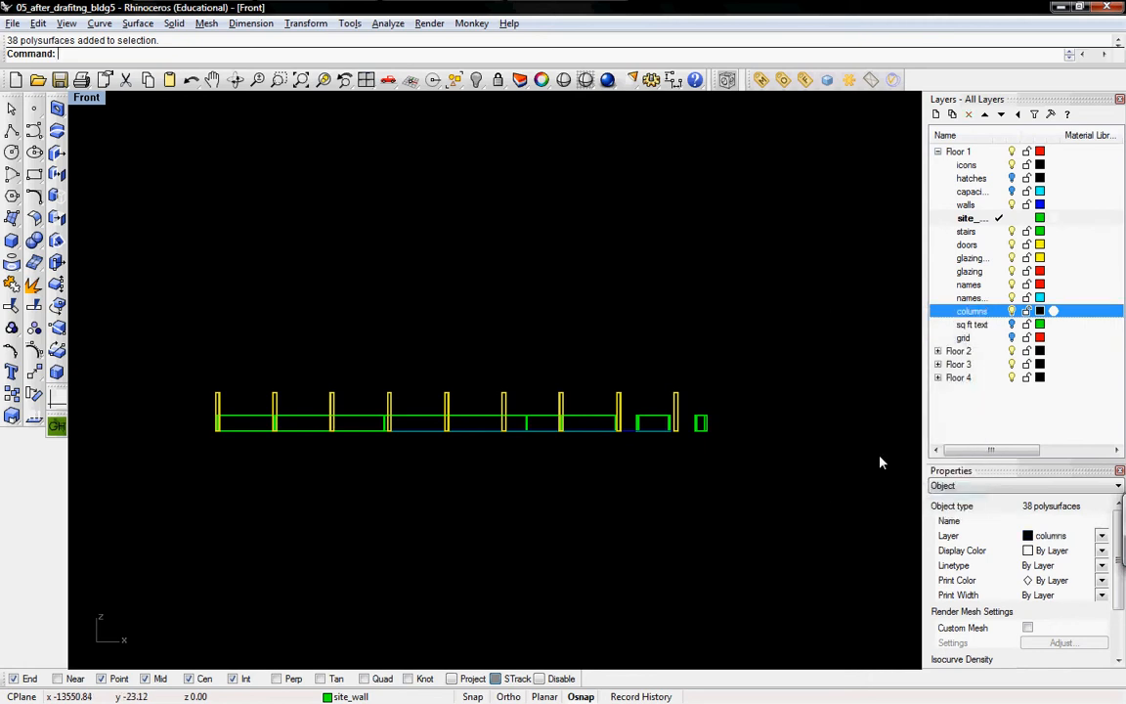
pyautogui.click(764, 422)
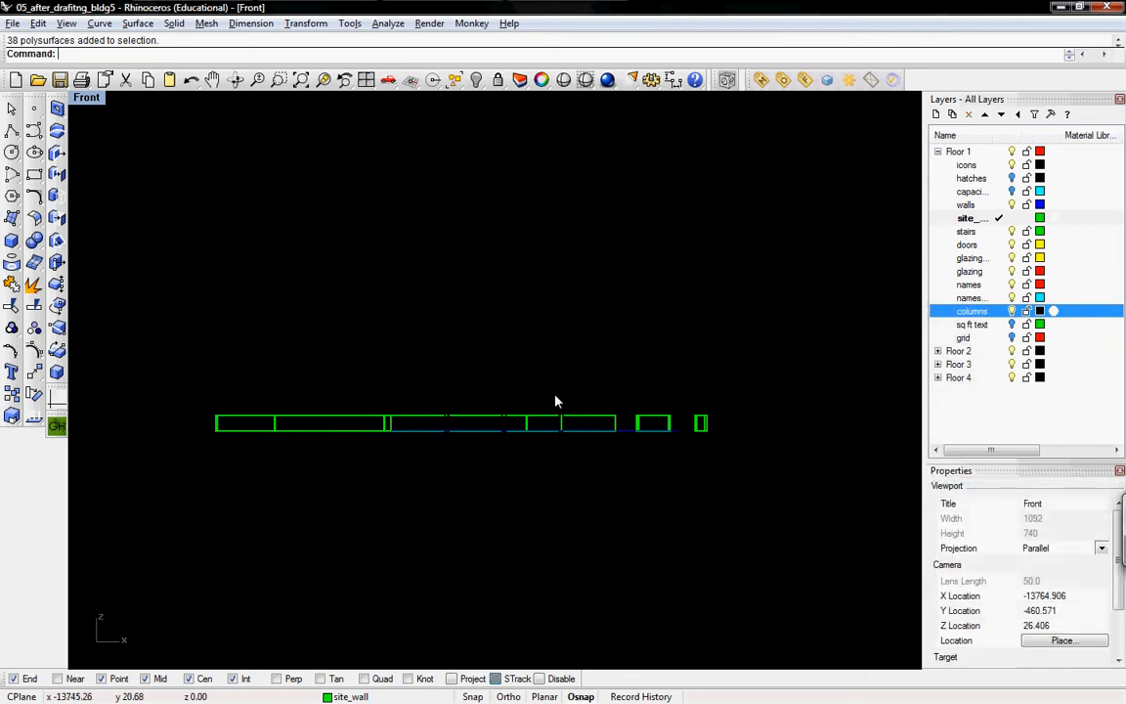
# Set the columns layer's colour to Brown and check the columns in the shaded Perspective view.
pyautogui.click(1040, 311)
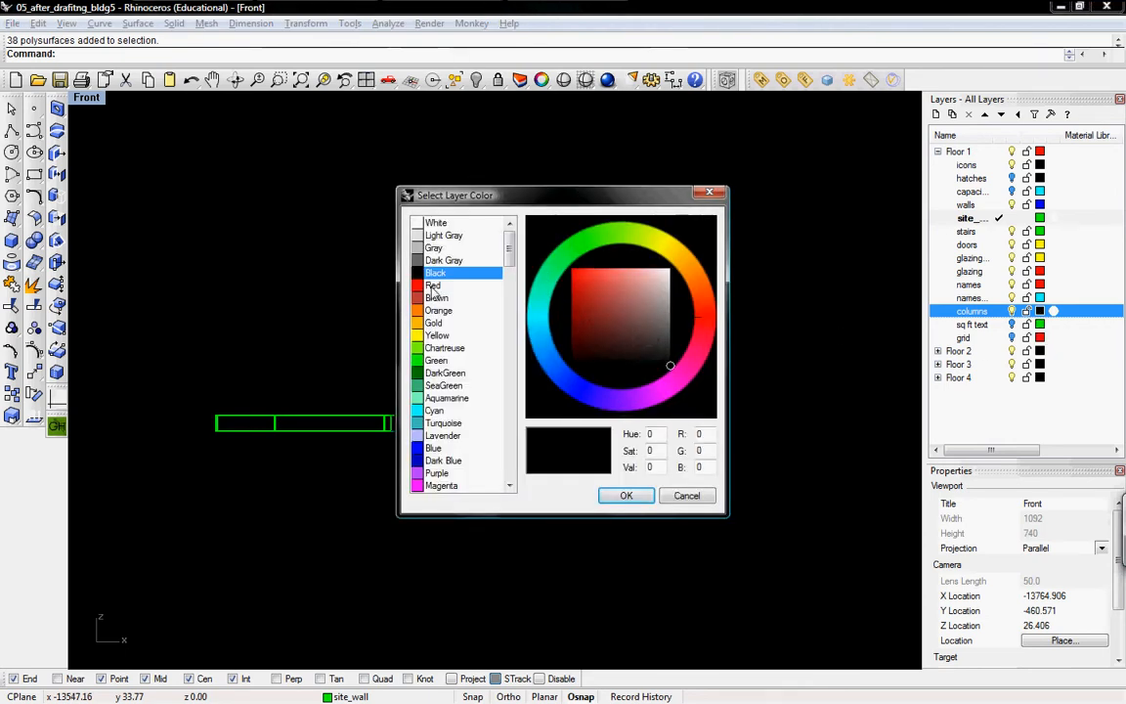
pyautogui.click(434, 299)
pyautogui.click(622, 497)
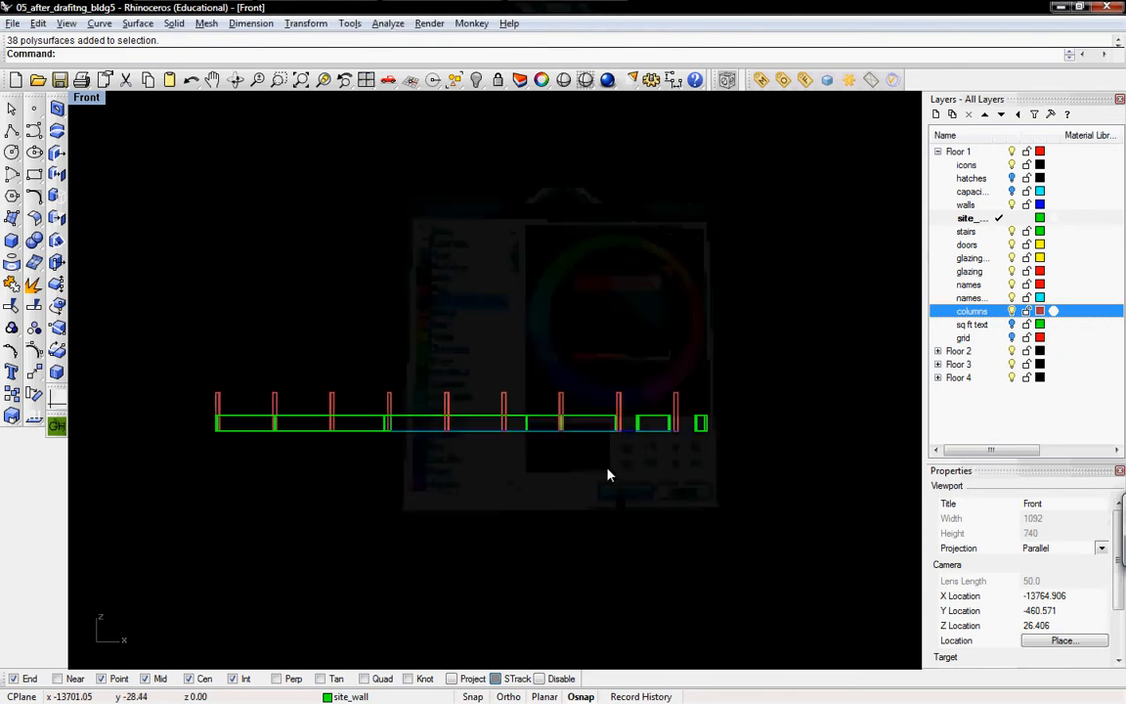
pyautogui.hotkey('ctrl', 'Tab')
pyautogui.hotkey('ctrl', 'Tab')
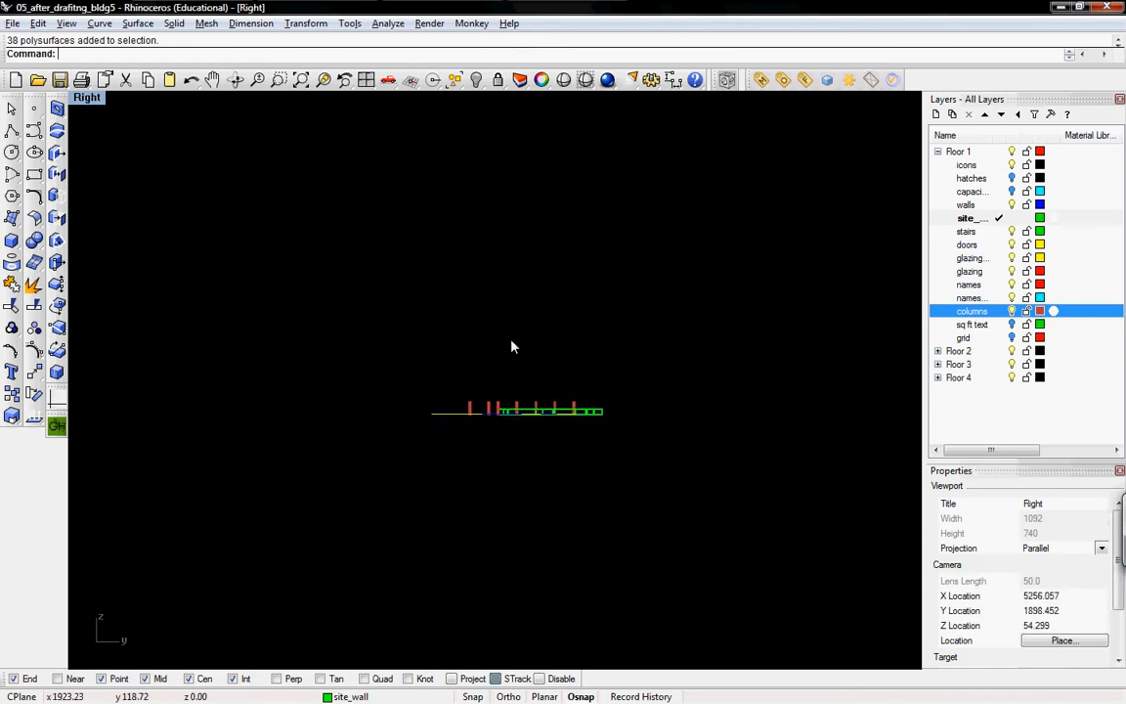
pyautogui.moveTo(610, 390); pyautogui.dragTo(518, 422, button='right')
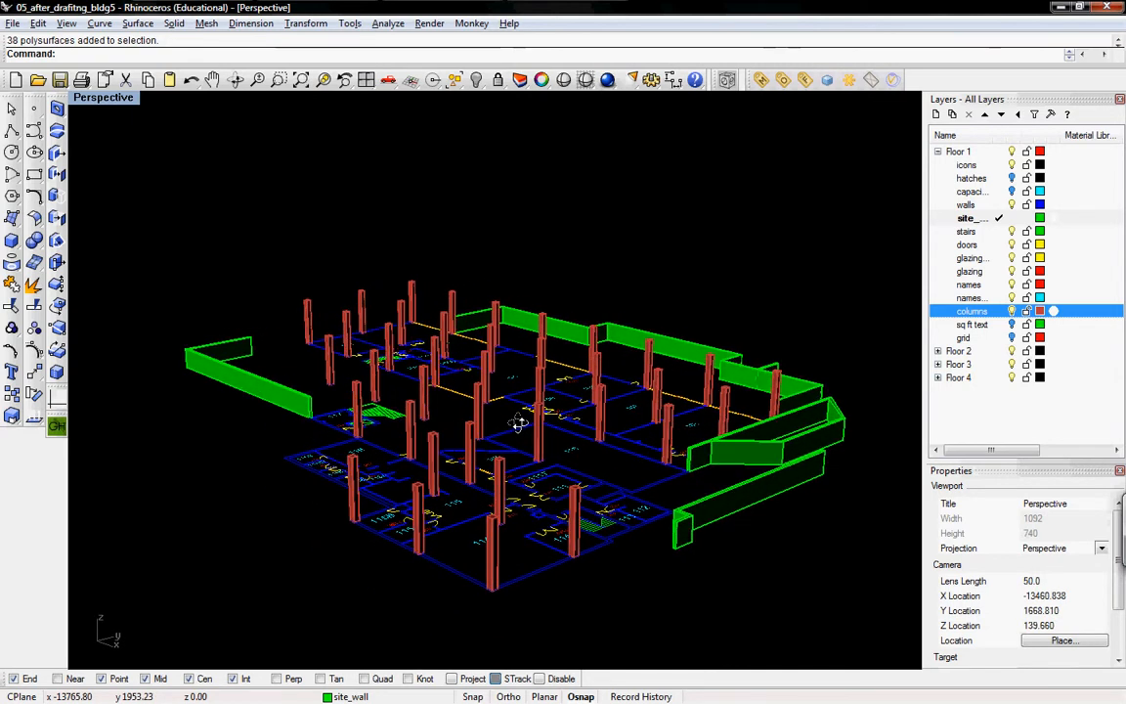